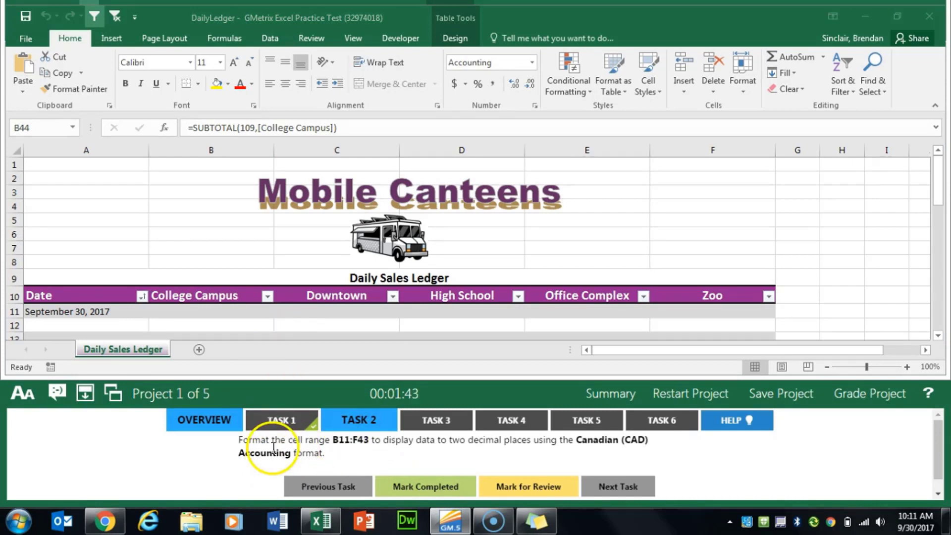
Format cells B11:F43 as Accounting with two decimal places and the CAD symbol, and mark Task 2 completed
click(219, 312)
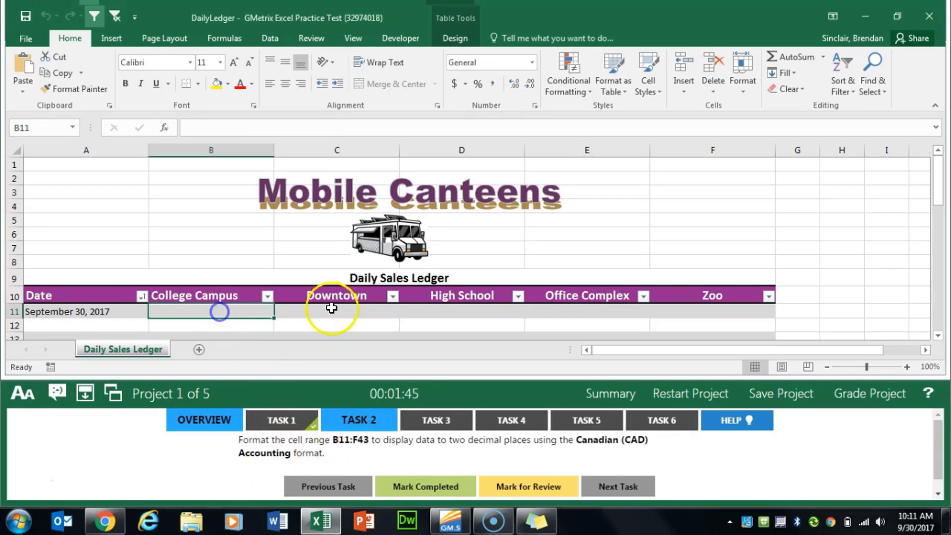
key(ctrl+shift+End)
key(shift+Up)
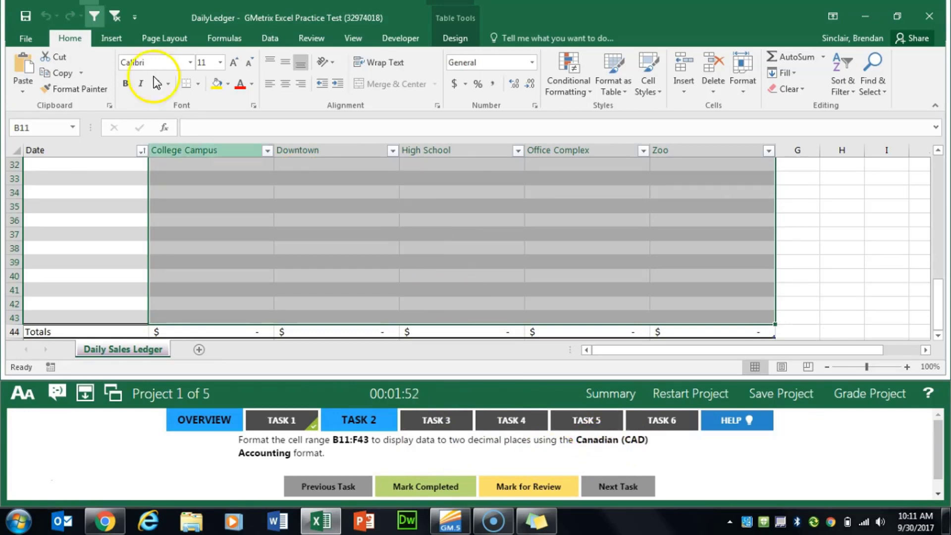
click(534, 105)
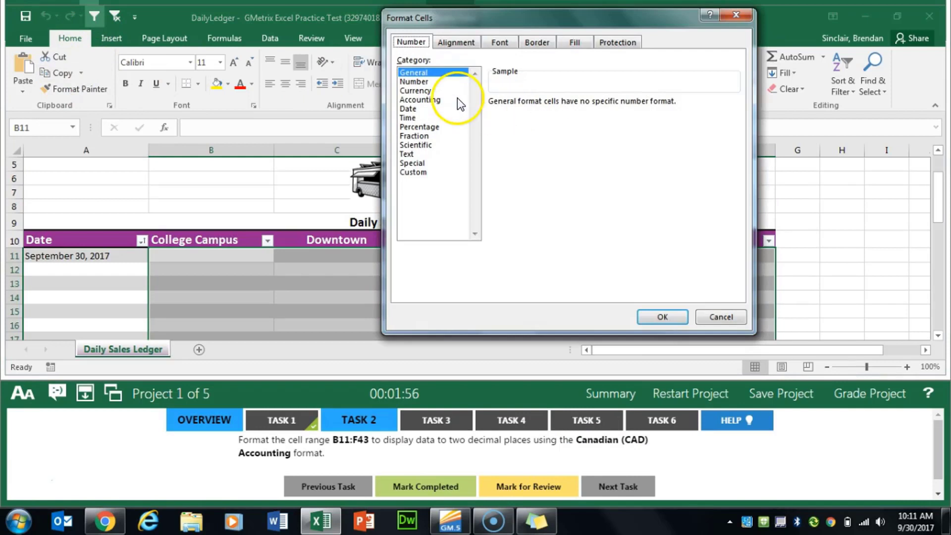
click(442, 99)
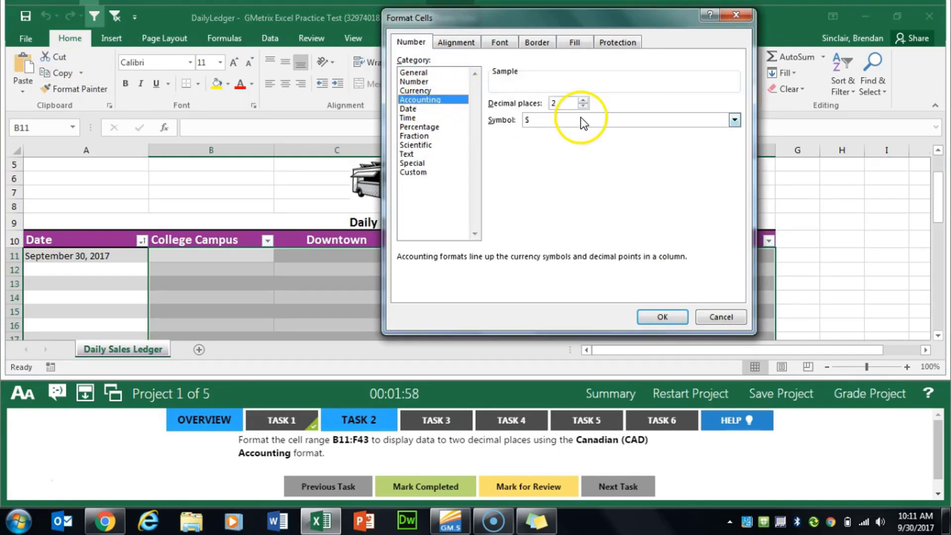
click(734, 120)
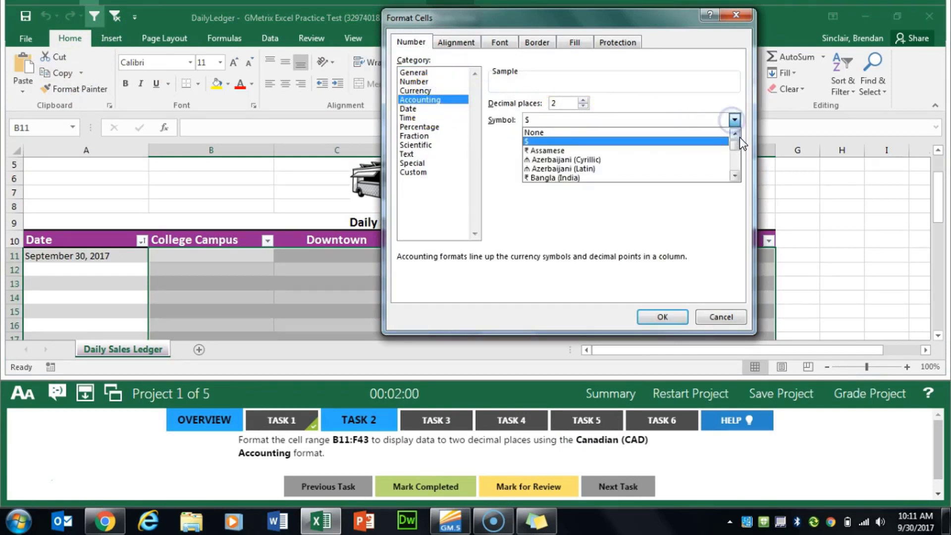
drag(737, 150, 736, 161)
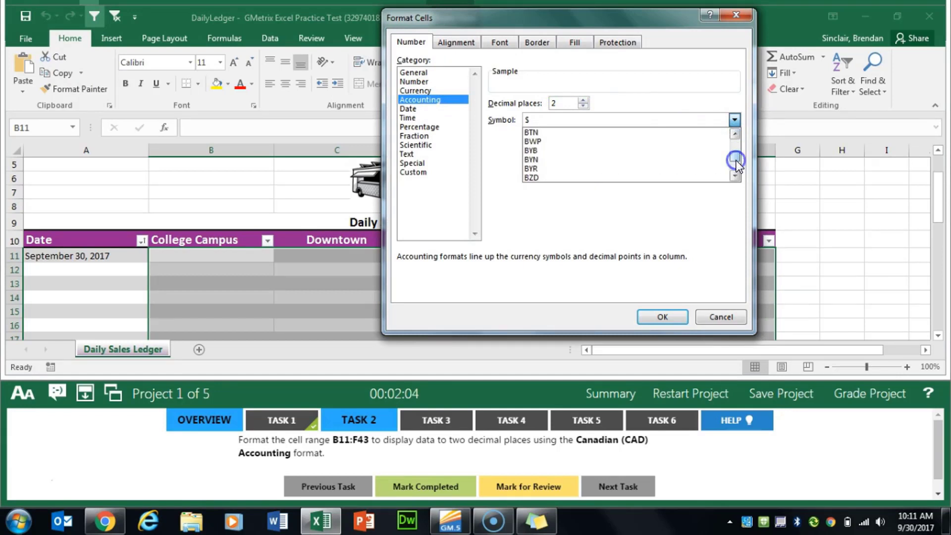
click(736, 177)
click(736, 177)
click(587, 169)
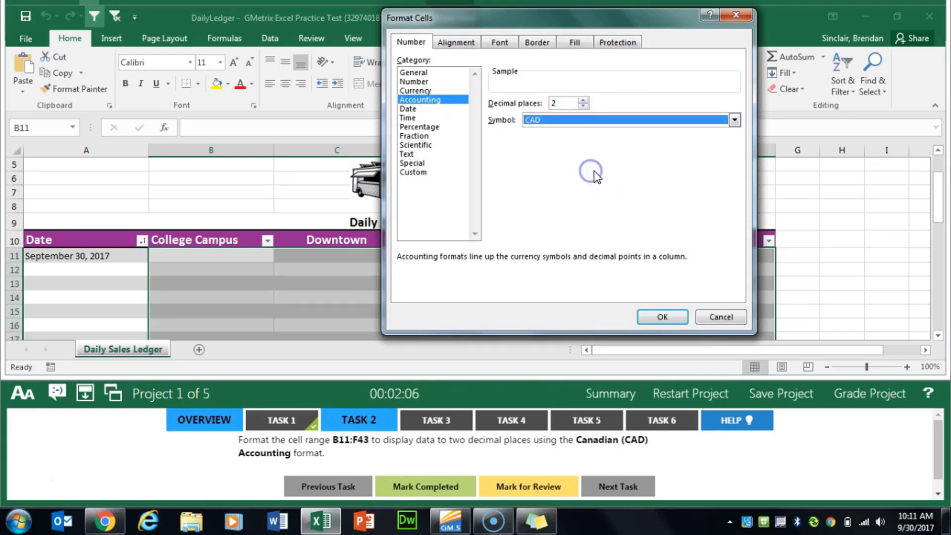
click(667, 321)
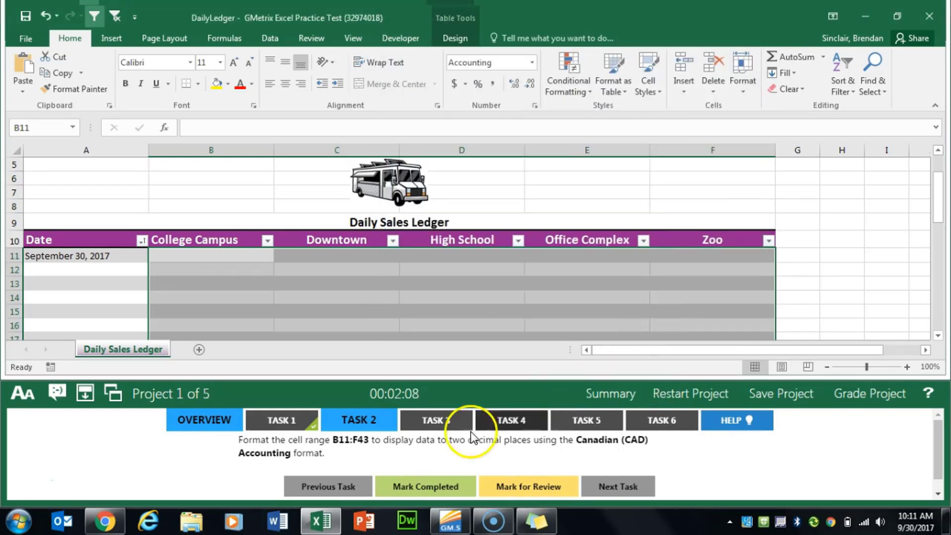
click(419, 484)
For Task 3, fill A11:A43 in the Date column with a weekday date series using step value 1, and mark it completed
click(437, 419)
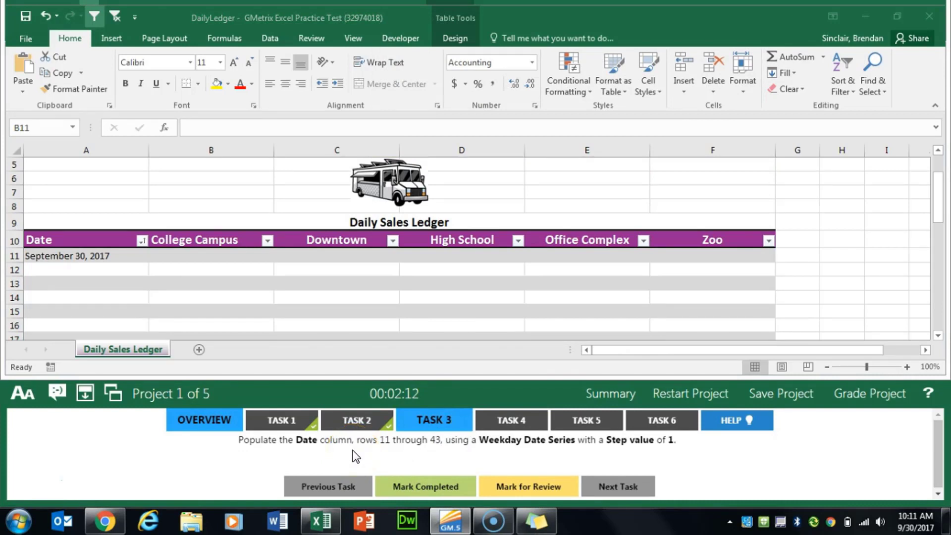
click(93, 256)
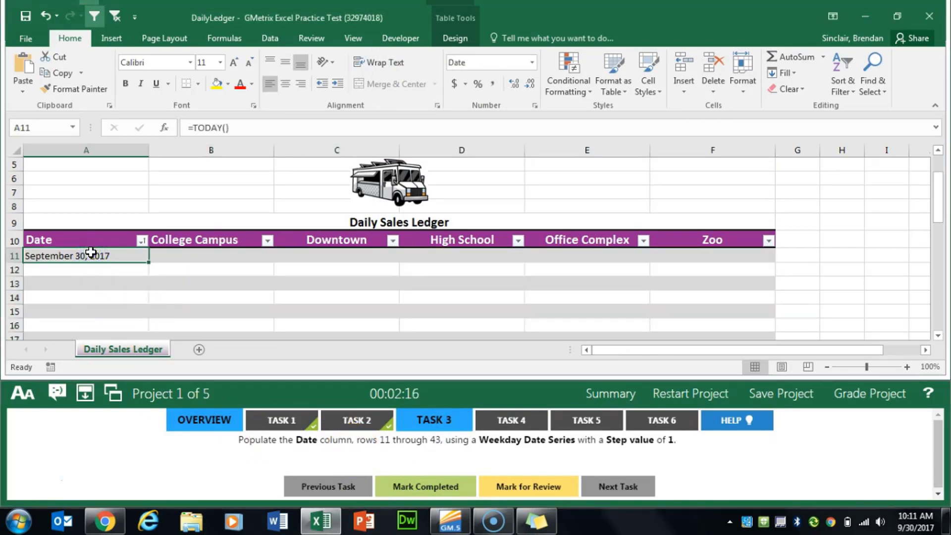
key(ctrl+shift+Down)
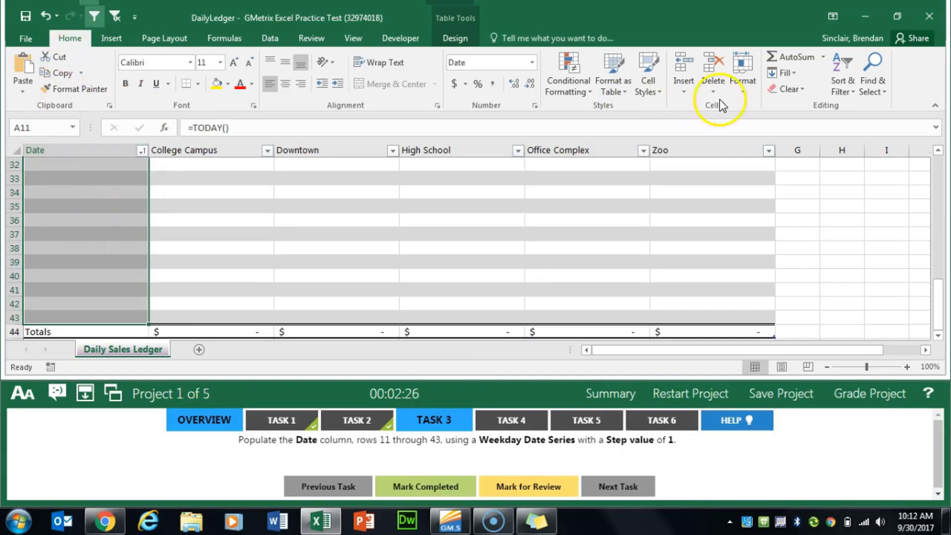
click(795, 74)
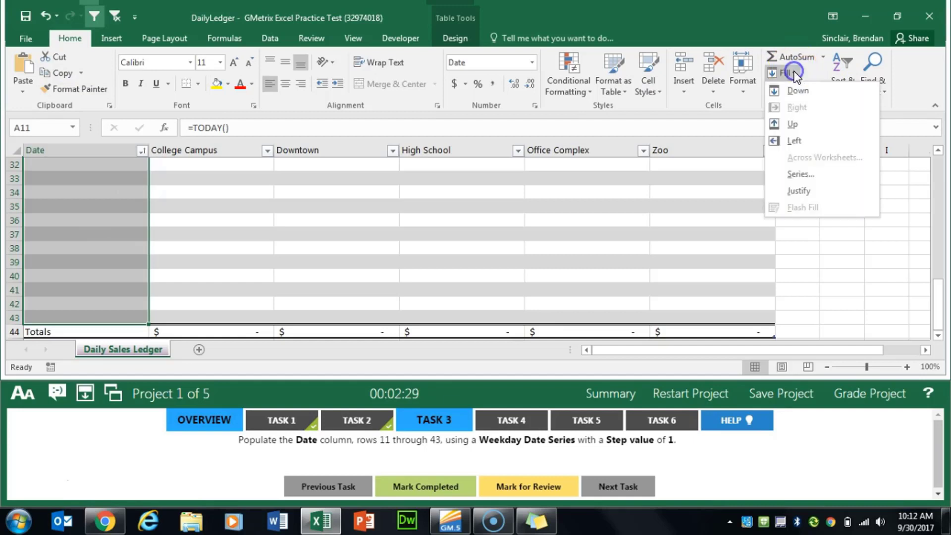
click(840, 174)
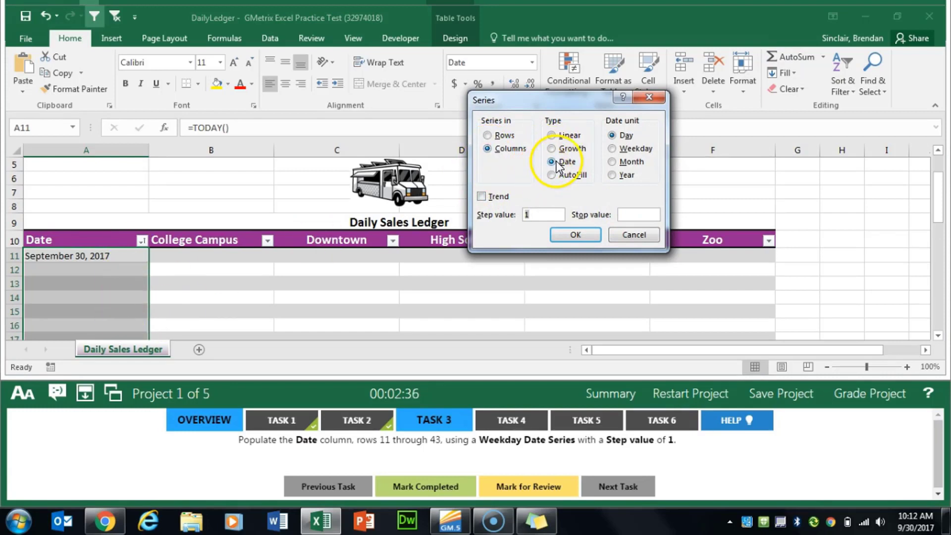
click(613, 150)
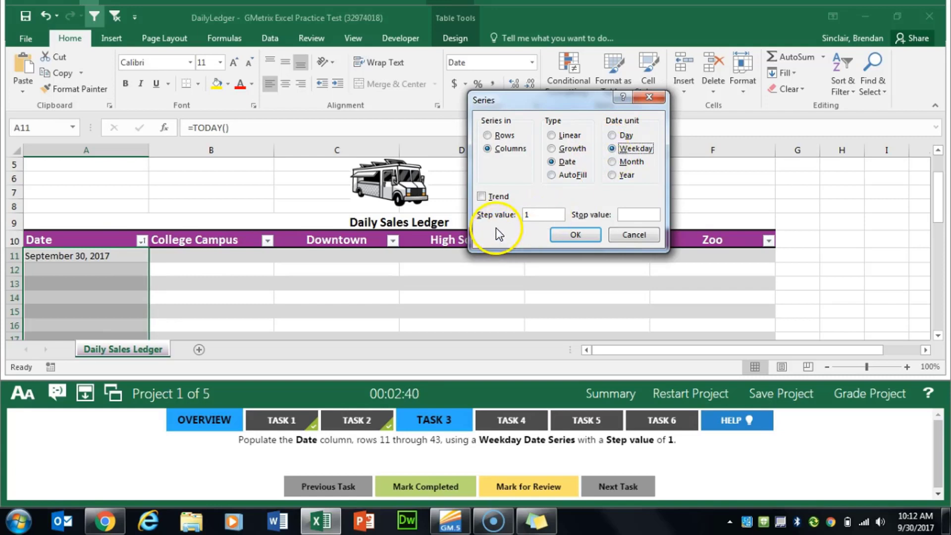
click(577, 235)
click(420, 487)
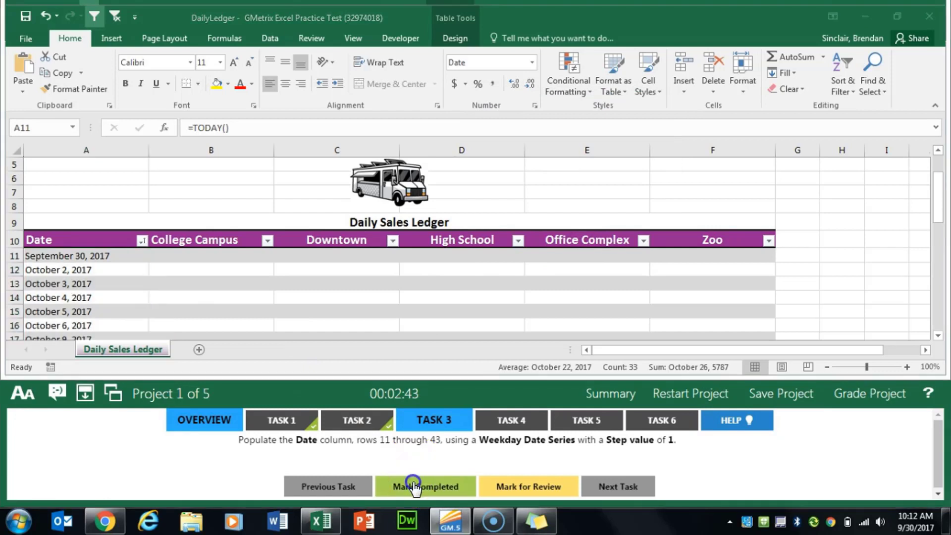
Bring up Task 4 and check in the ribbon customization options whether Developer is enabled
click(510, 420)
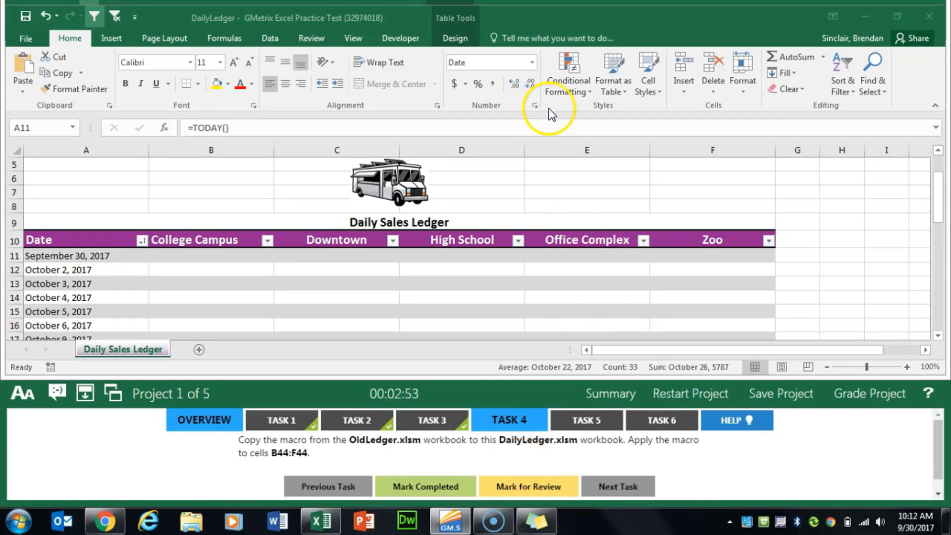
click(396, 40)
right_click(402, 39)
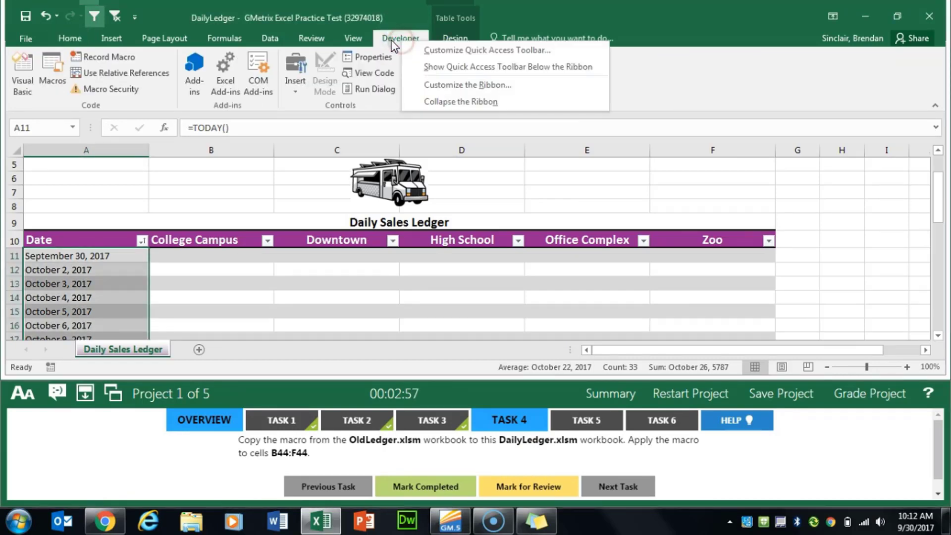
click(467, 84)
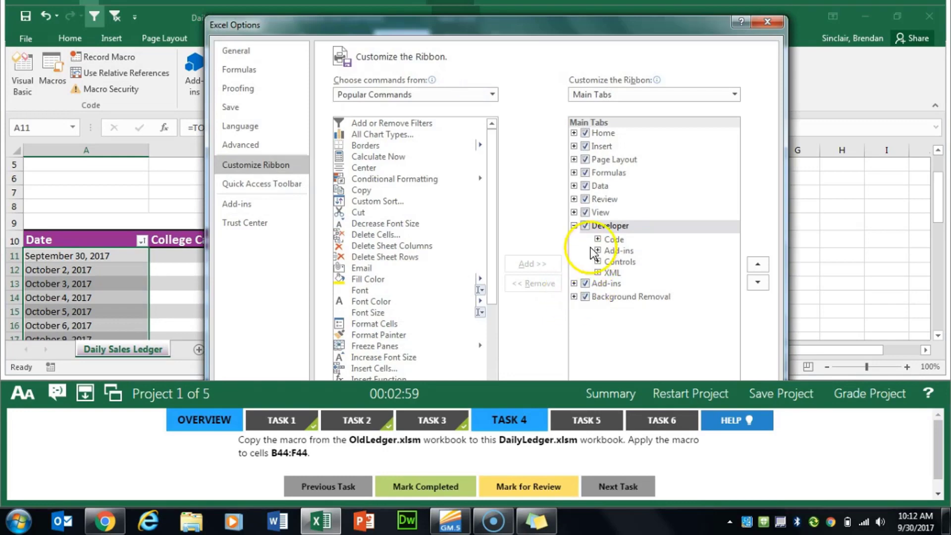
click(768, 22)
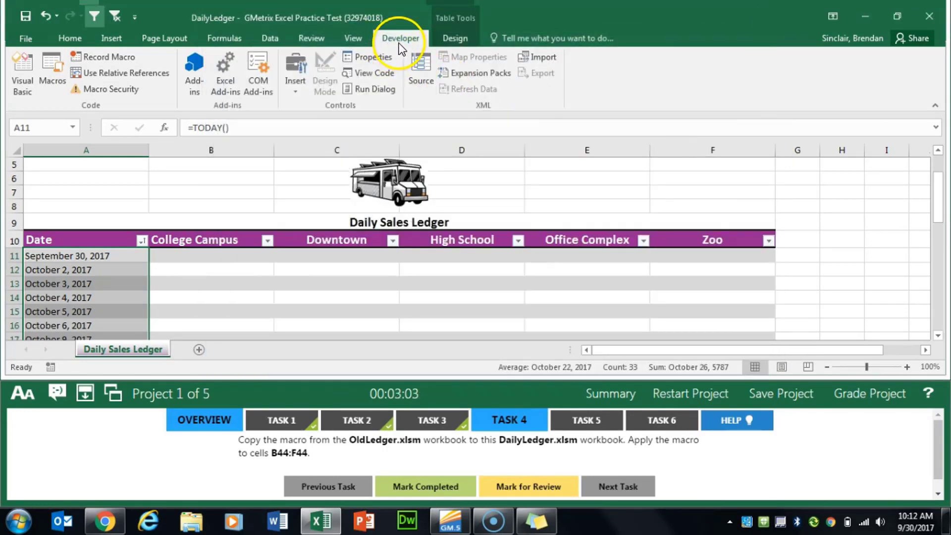
click(31, 103)
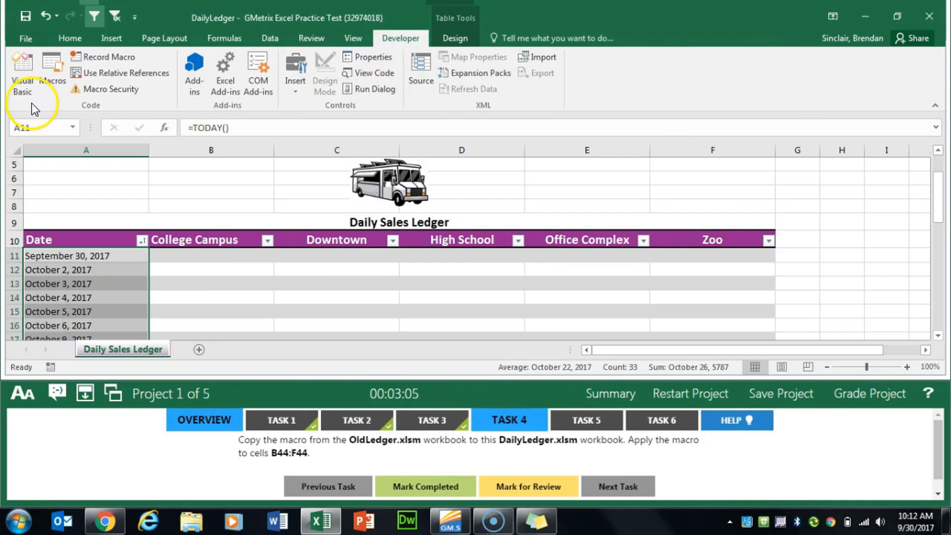
click(309, 457)
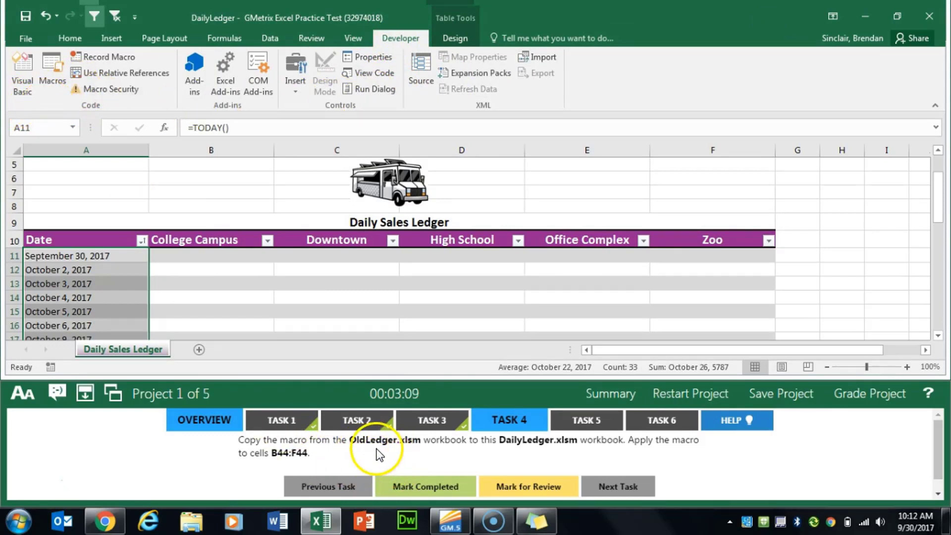
Open the OldLedger workbook from the GMetrixTemplates folder in My Documents
click(25, 37)
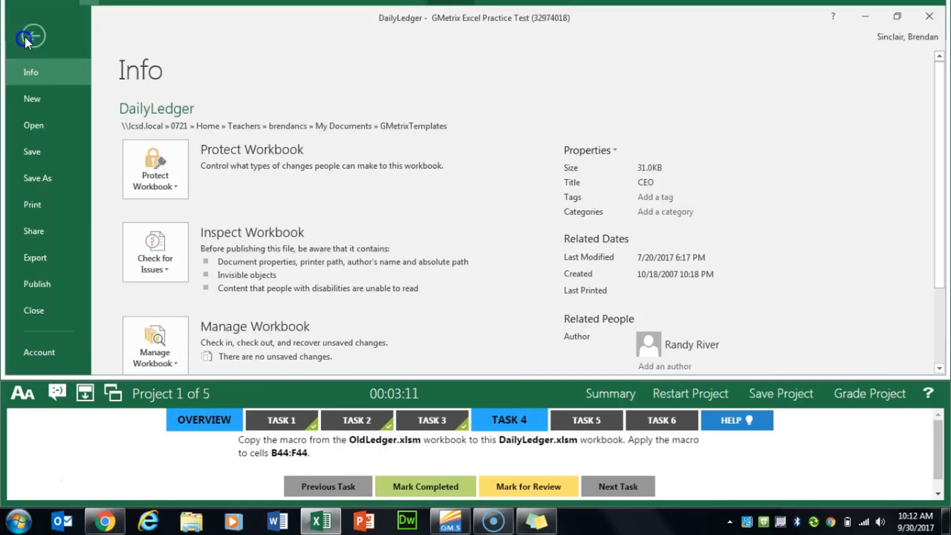
click(61, 123)
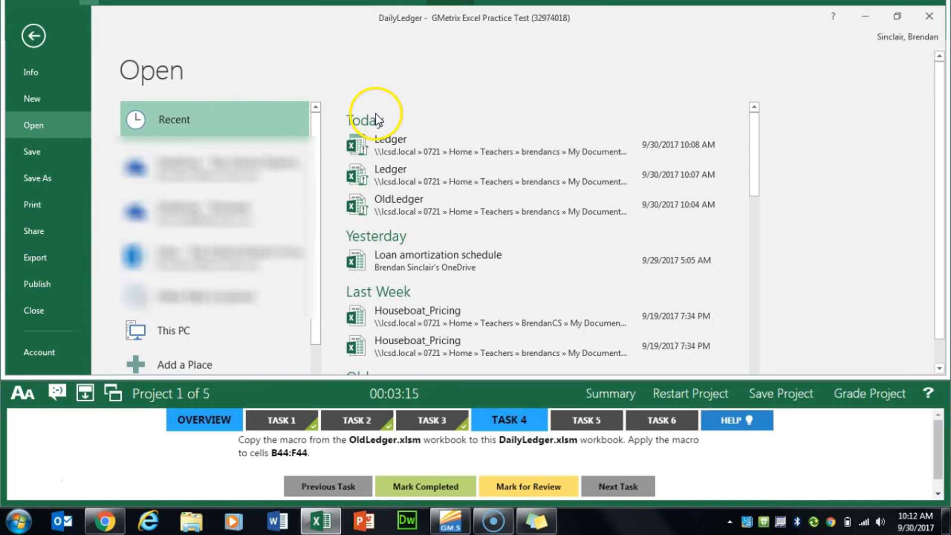
click(184, 325)
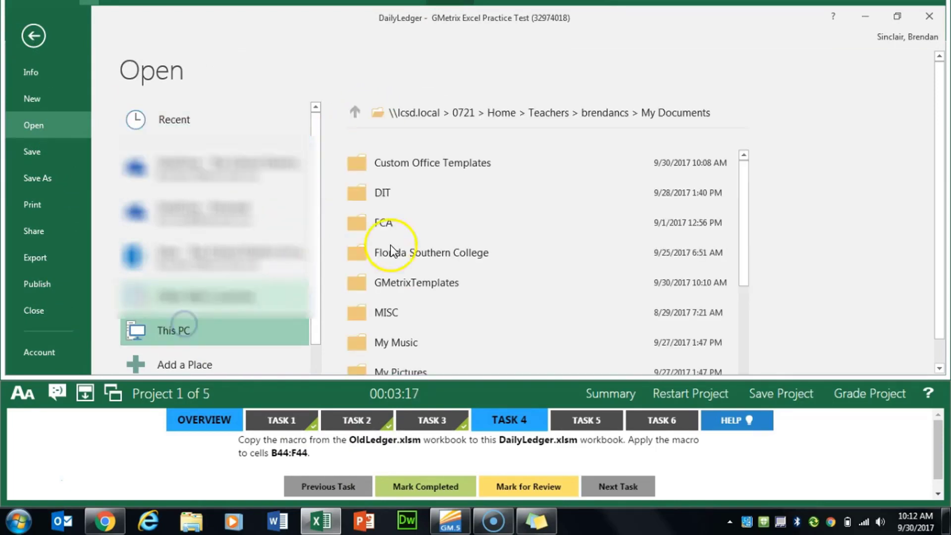
click(445, 279)
click(444, 317)
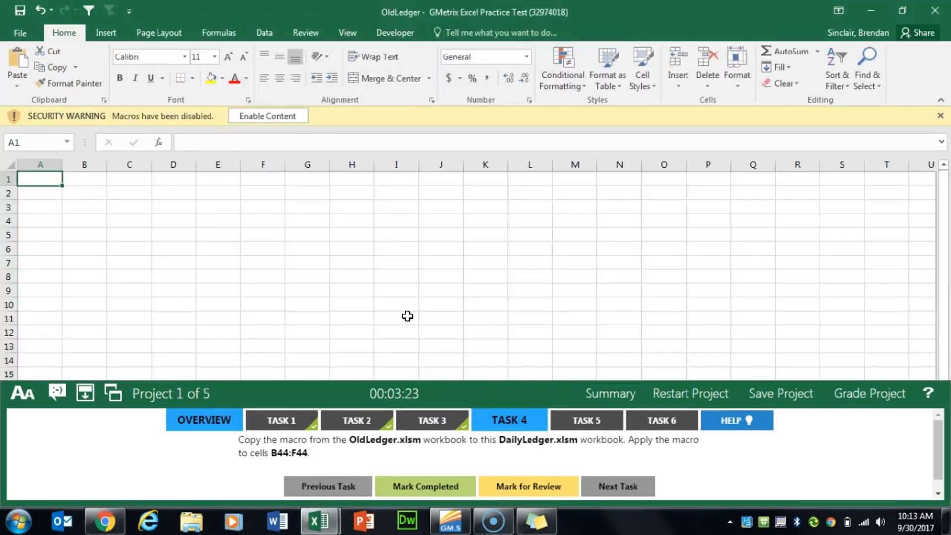
In the Visual Basic editor, copy Module1 from the OldLedger.xlsm project into the DailyLedger project and expand its Modules folder
click(373, 34)
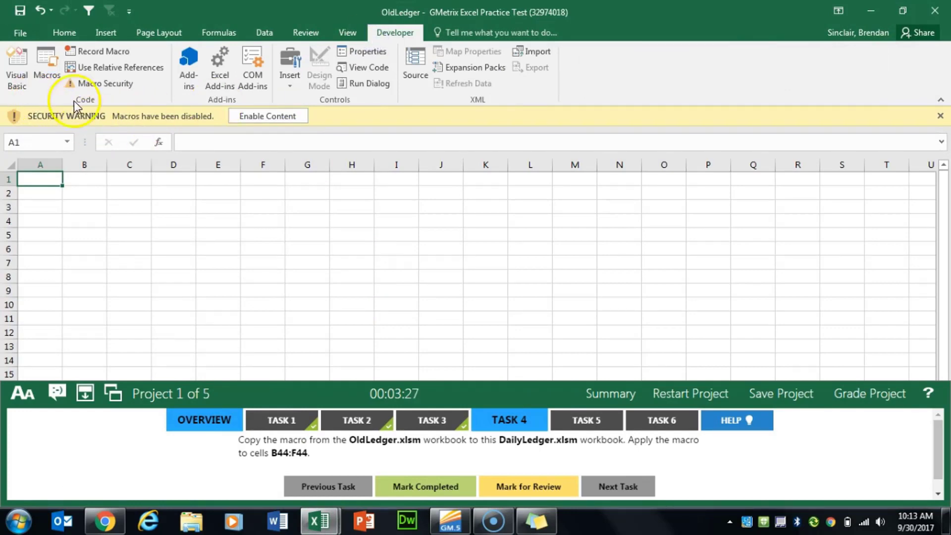
click(22, 89)
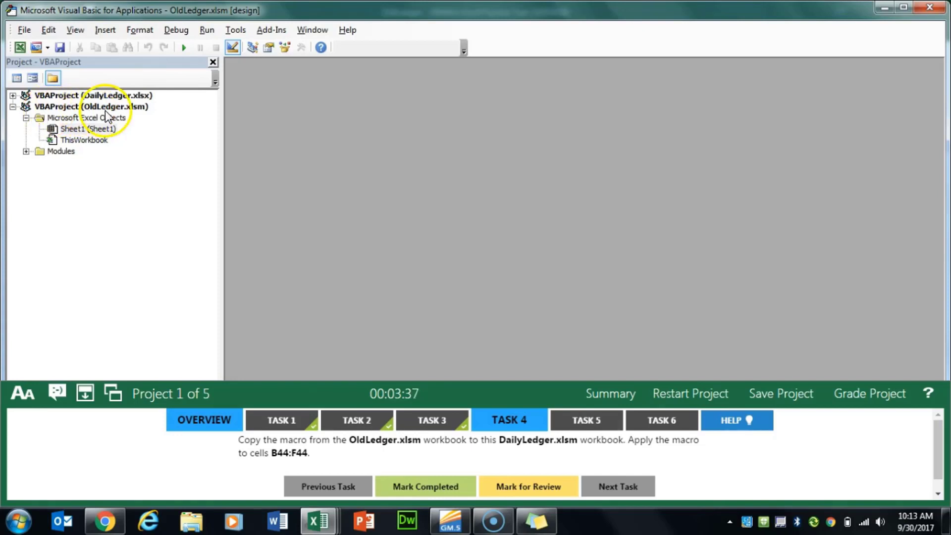
click(26, 151)
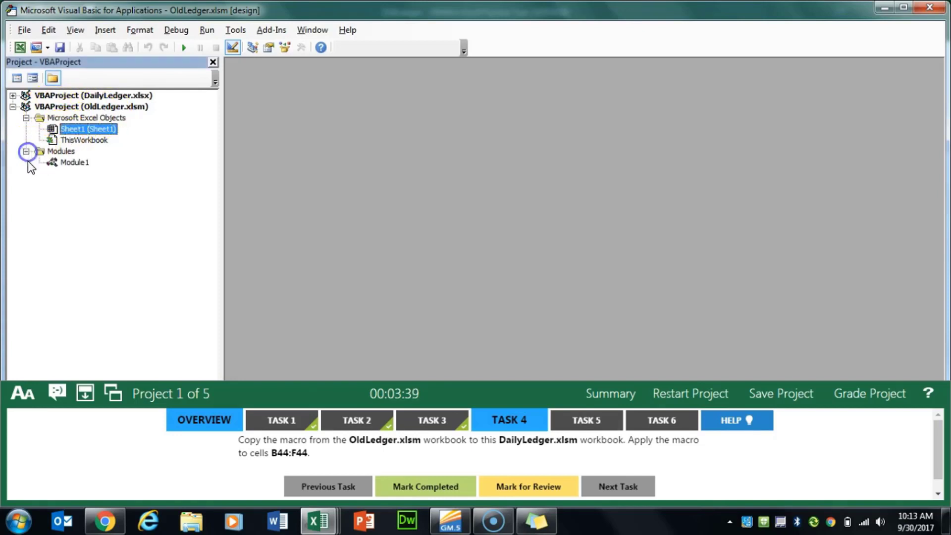
click(75, 163)
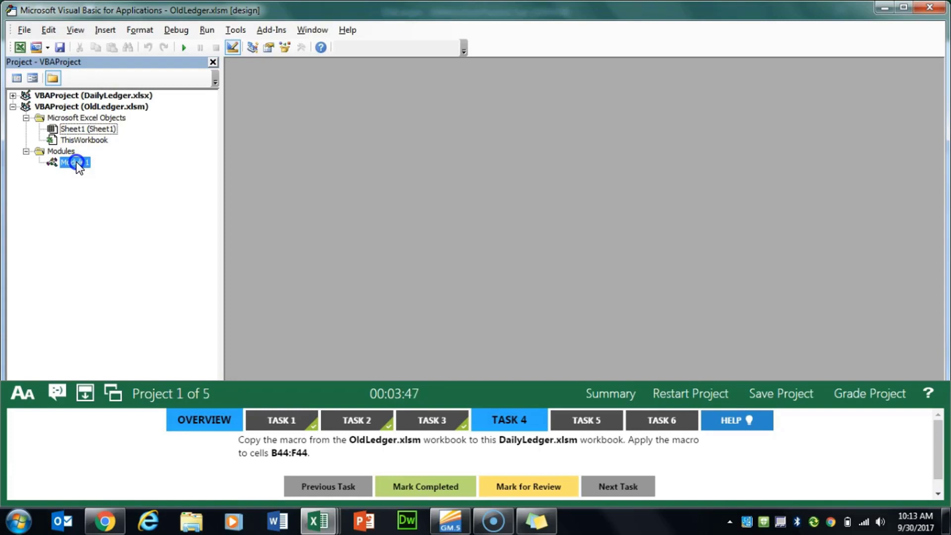
drag(75, 163, 87, 99)
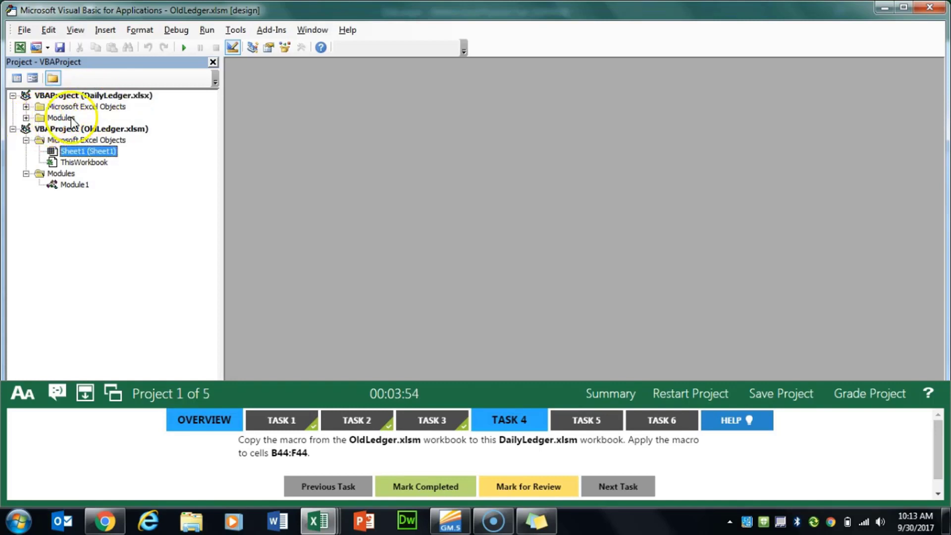
click(26, 117)
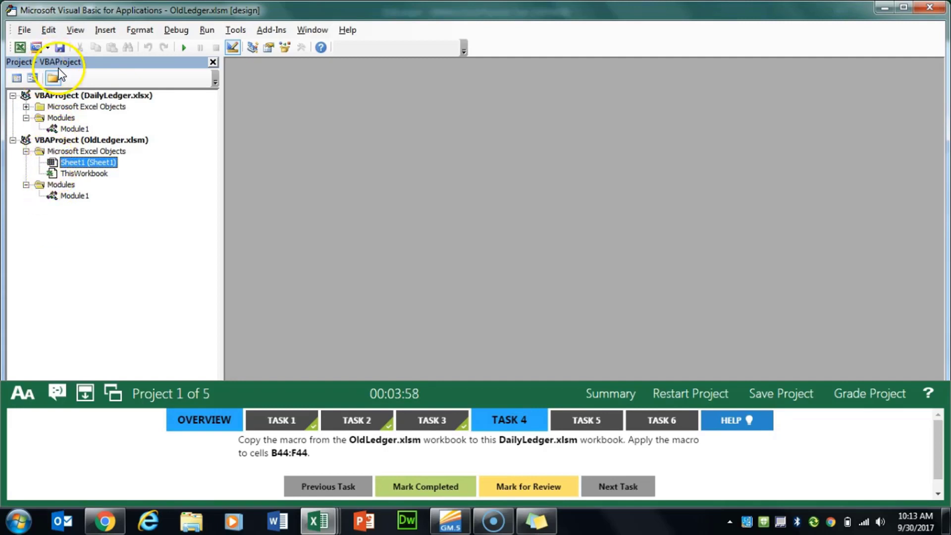
Close the Visual Basic editor and the OldLedger workbook, returning to the Totals row in DailyLedger
click(25, 30)
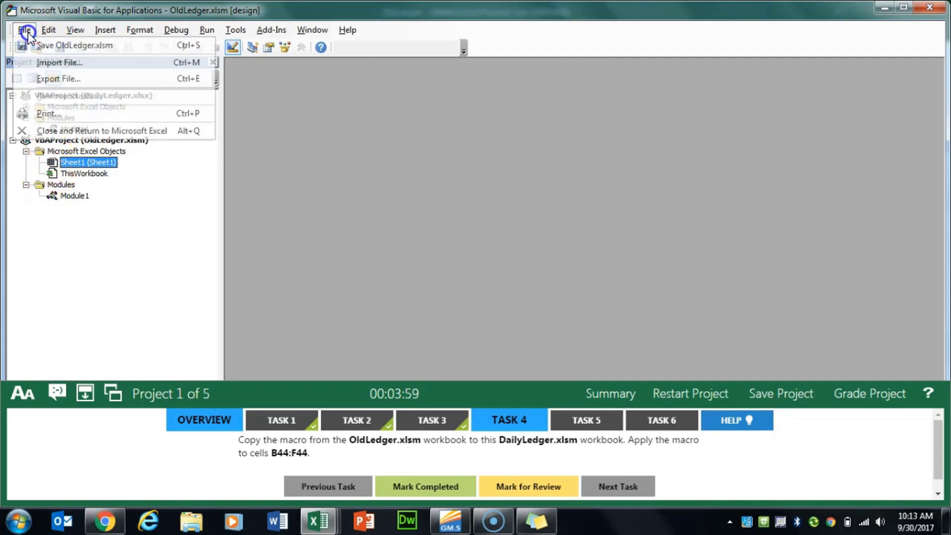
click(117, 131)
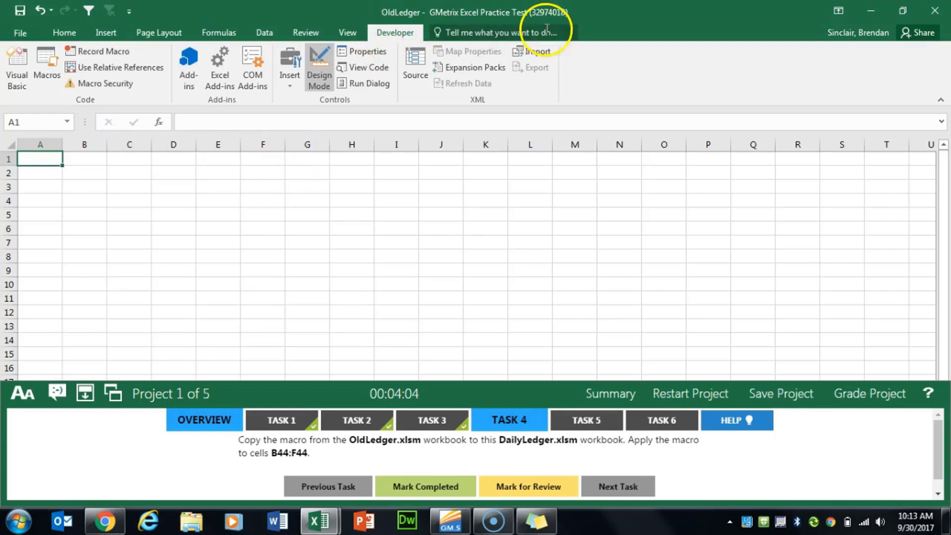
click(935, 10)
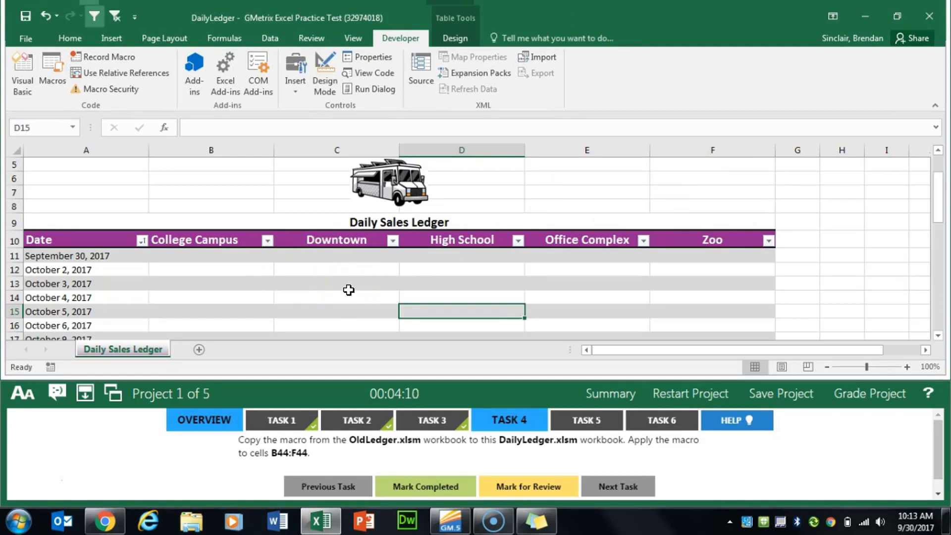
scroll(349, 291, down, 12)
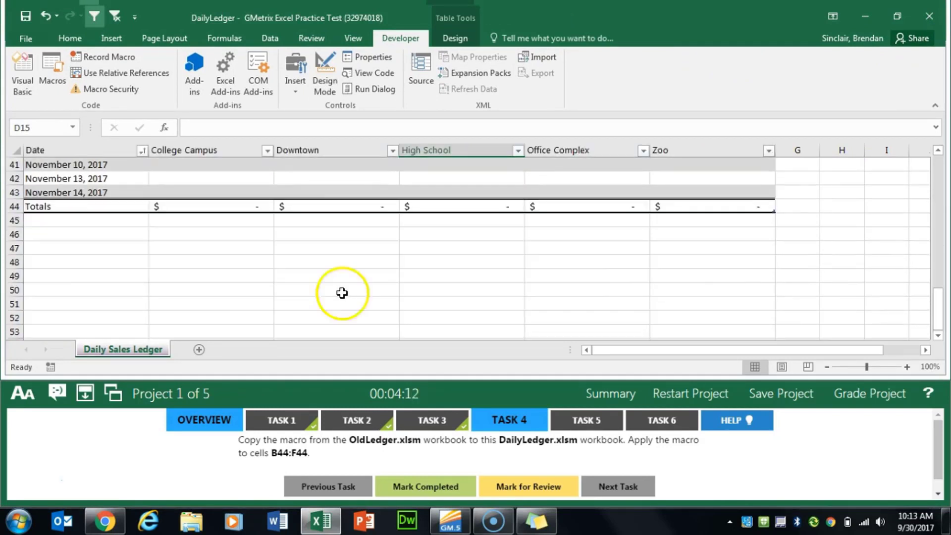
Run the copied macro on the Totals cells B44:F44 and mark Task 4 as completed
click(106, 206)
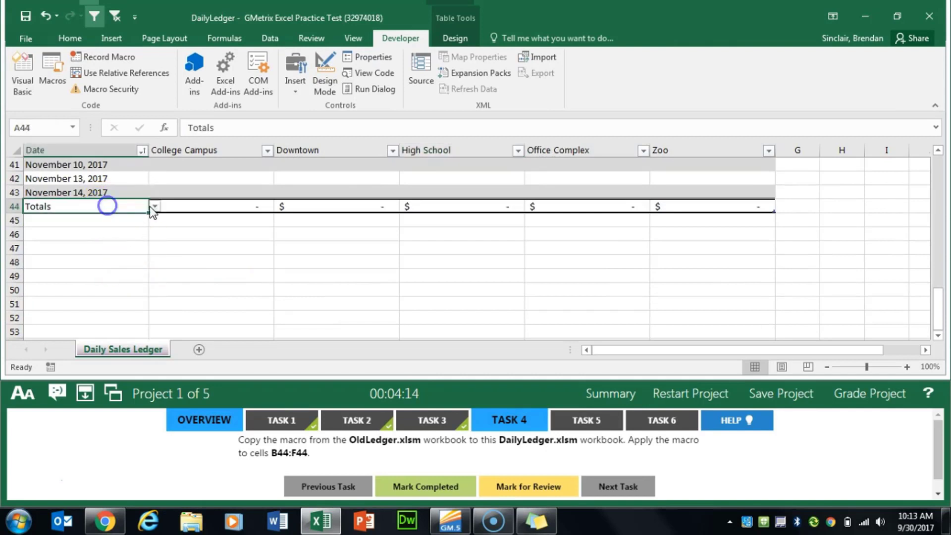
click(194, 206)
drag(194, 206, 701, 201)
scroll(371, 317, up, 13)
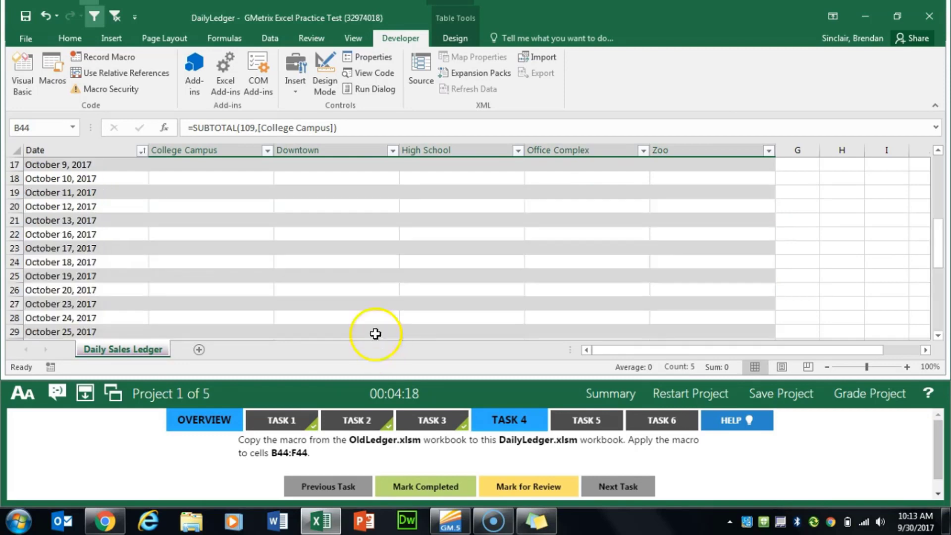
scroll(374, 291, down, 11)
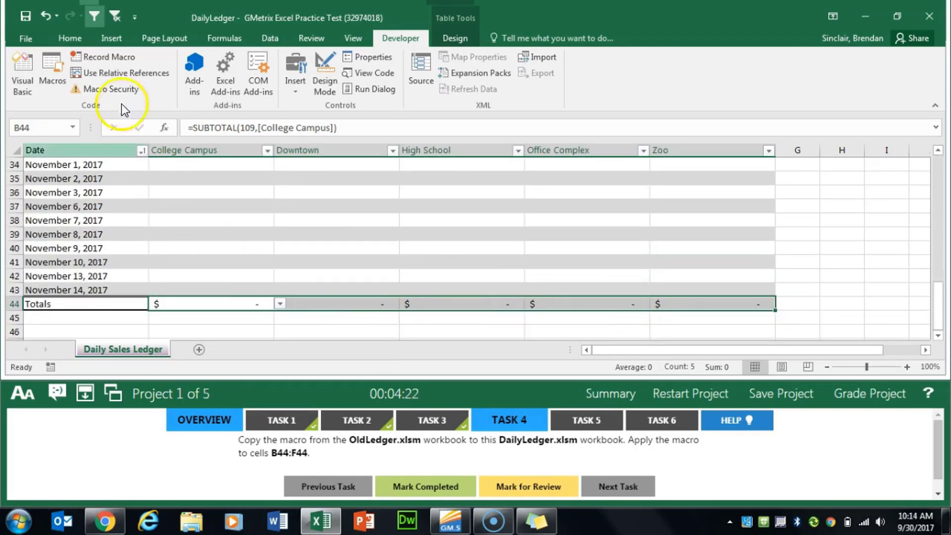
click(54, 84)
click(683, 88)
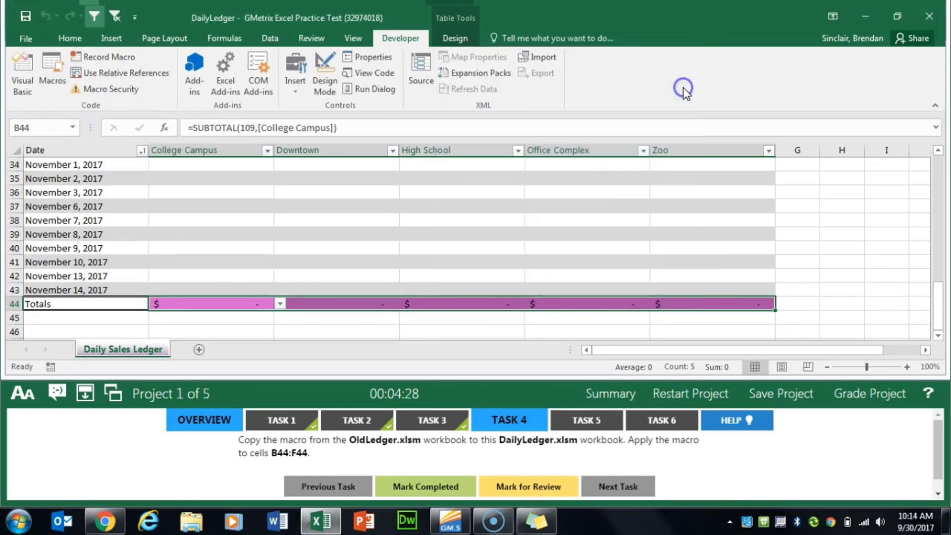
click(409, 486)
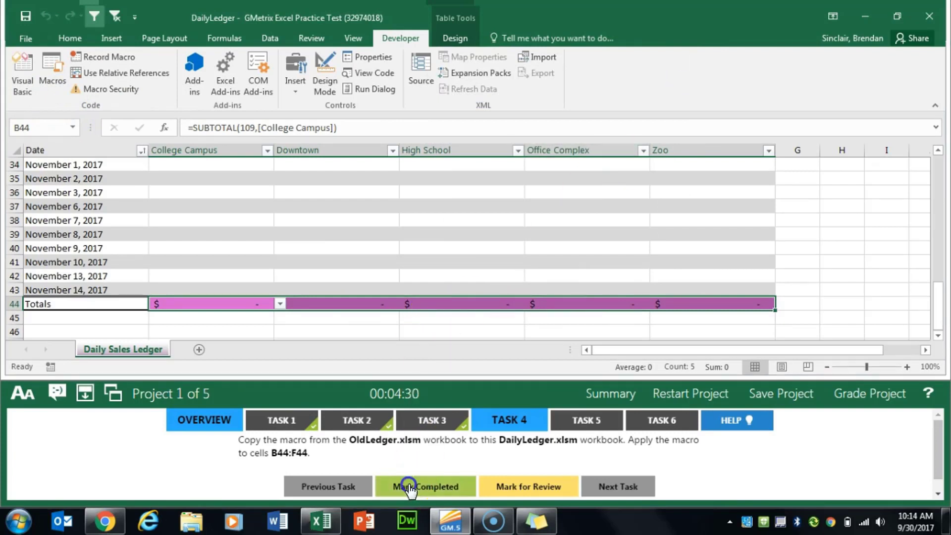
Encrypt the workbook with the password given in Task 5, entering and re-entering it, and mark that task as completed
click(588, 420)
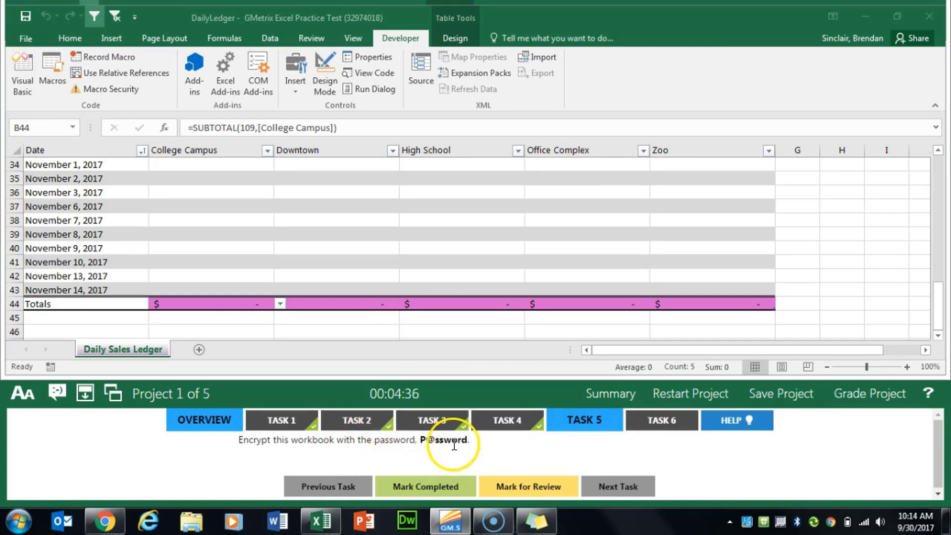
click(26, 36)
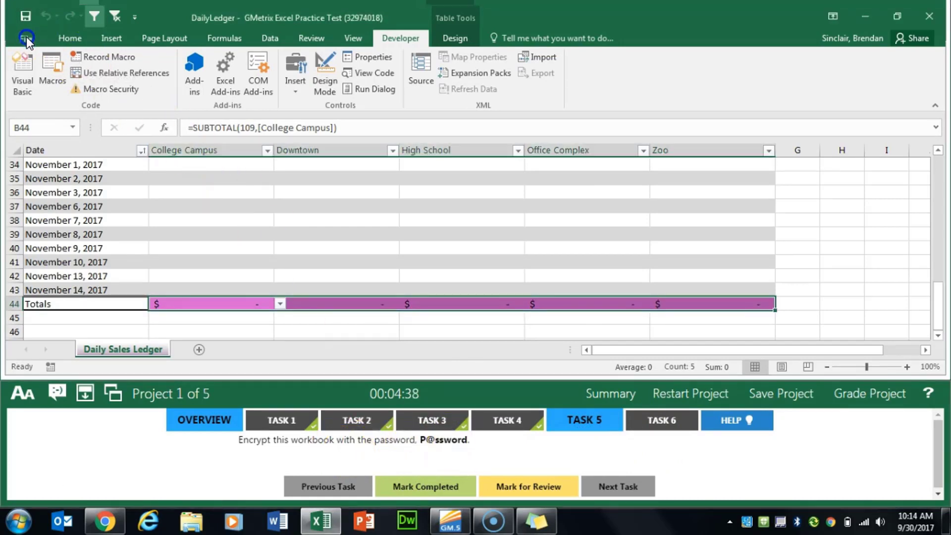
click(169, 178)
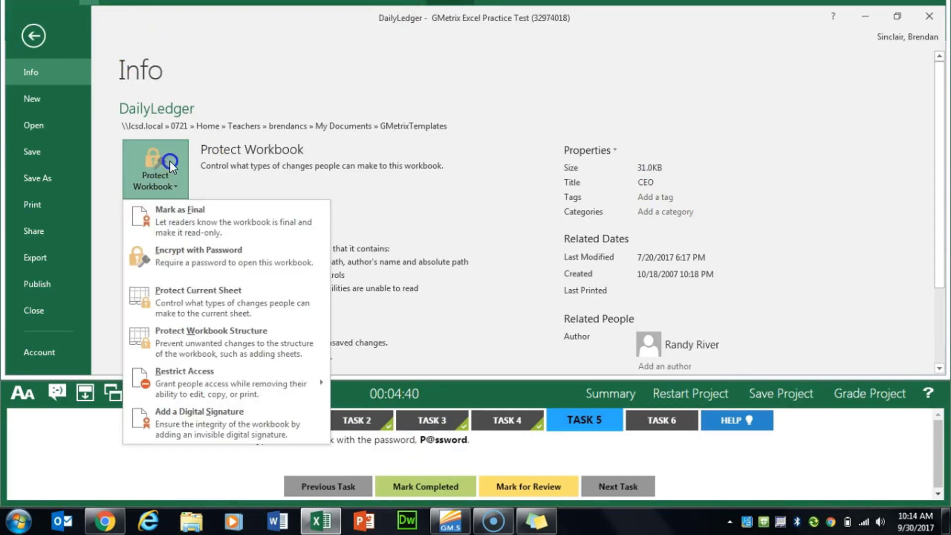
click(180, 263)
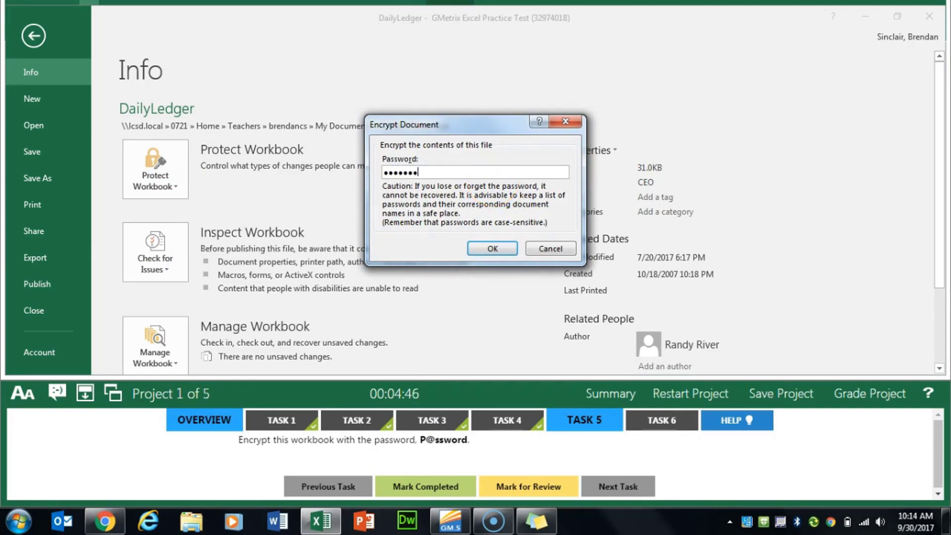
key(Return)
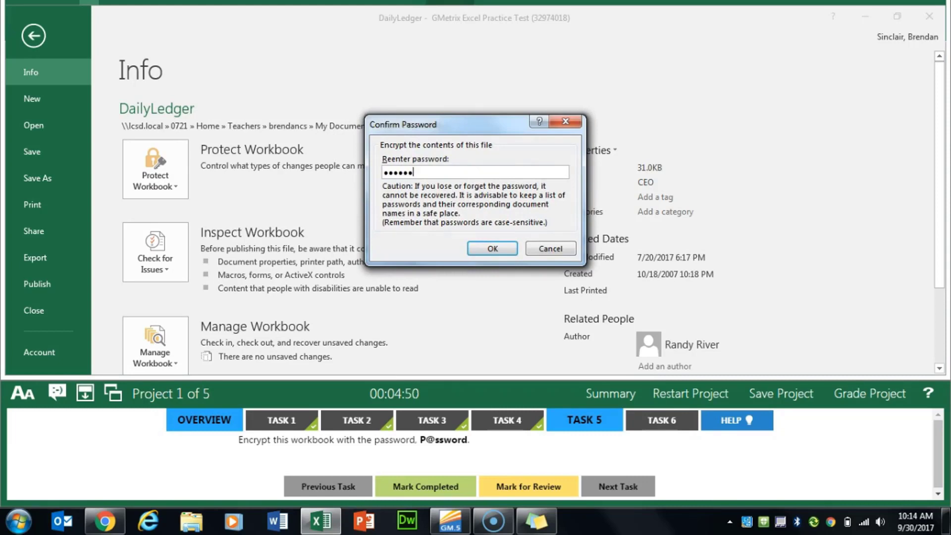
key(Return)
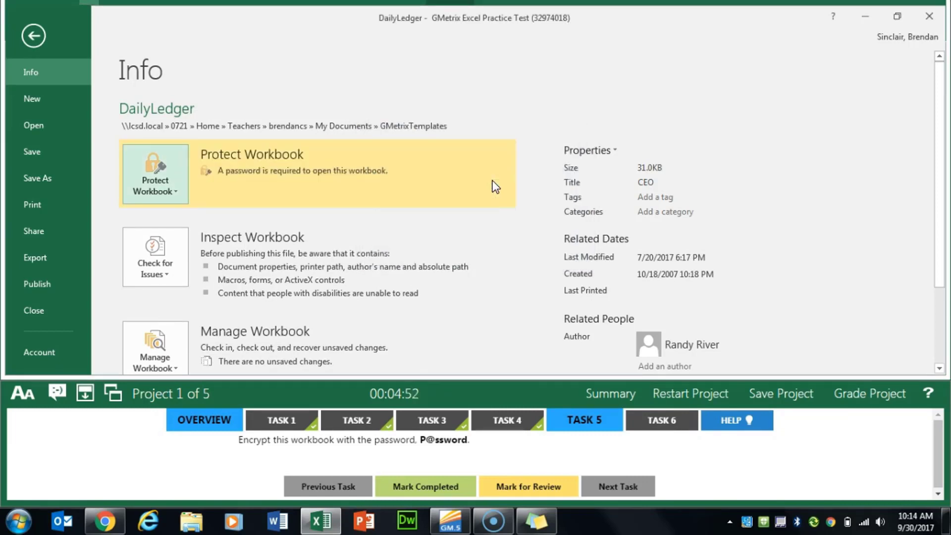
click(25, 38)
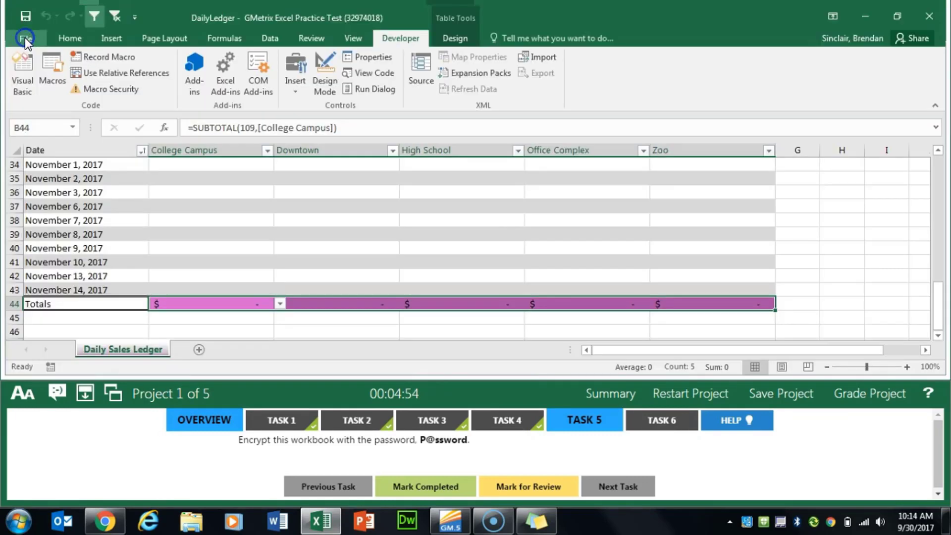
click(435, 484)
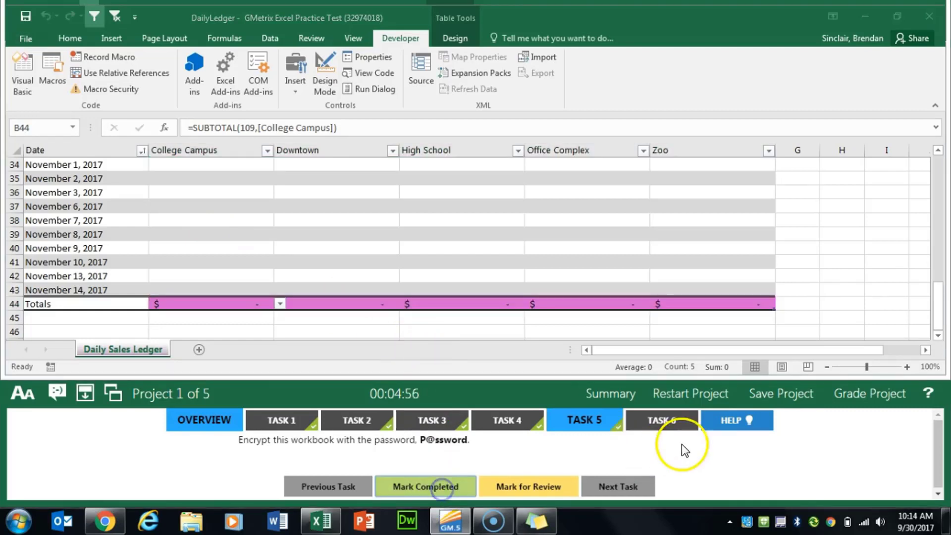
For Task 6, save the workbook as an Excel Macro-Enabled Template named Ledger in Custom Office Templates, replacing the existing file, and mark the task completed
click(659, 424)
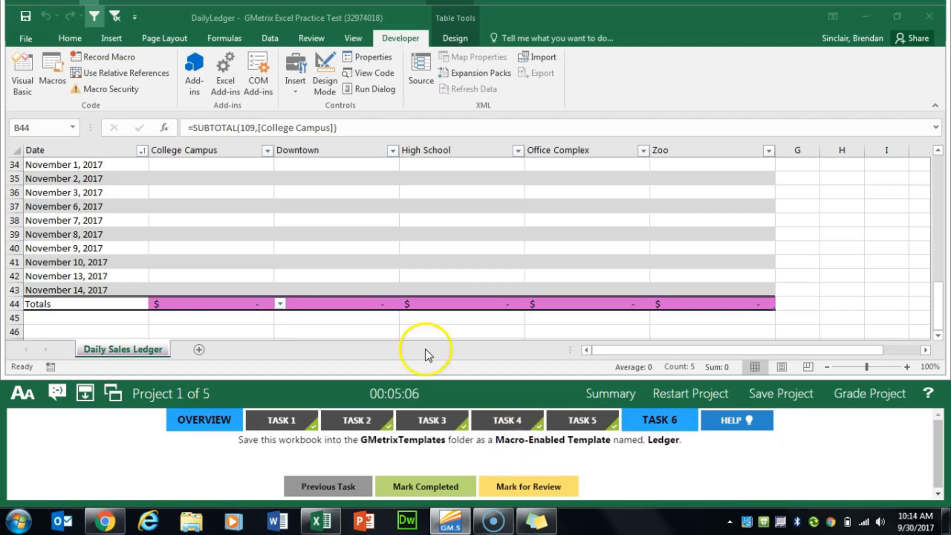
click(34, 39)
click(38, 178)
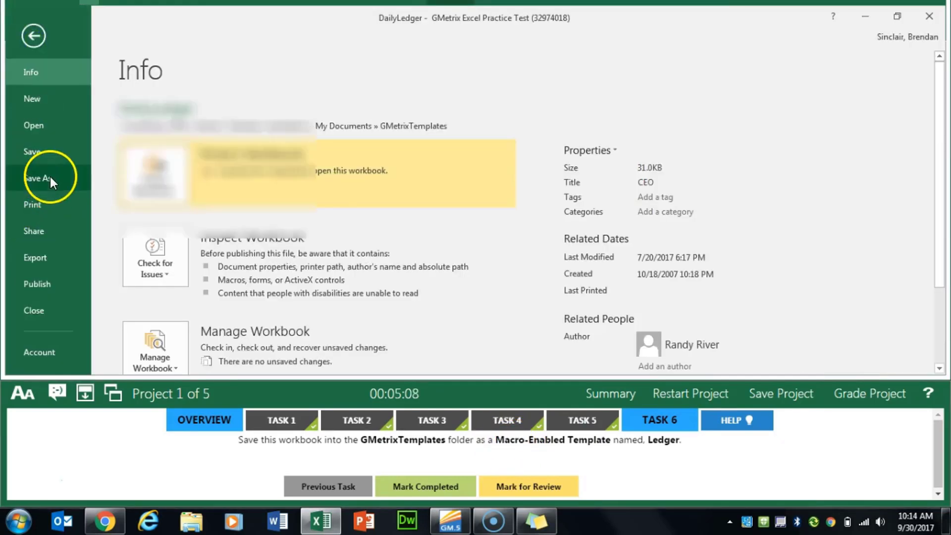
click(474, 153)
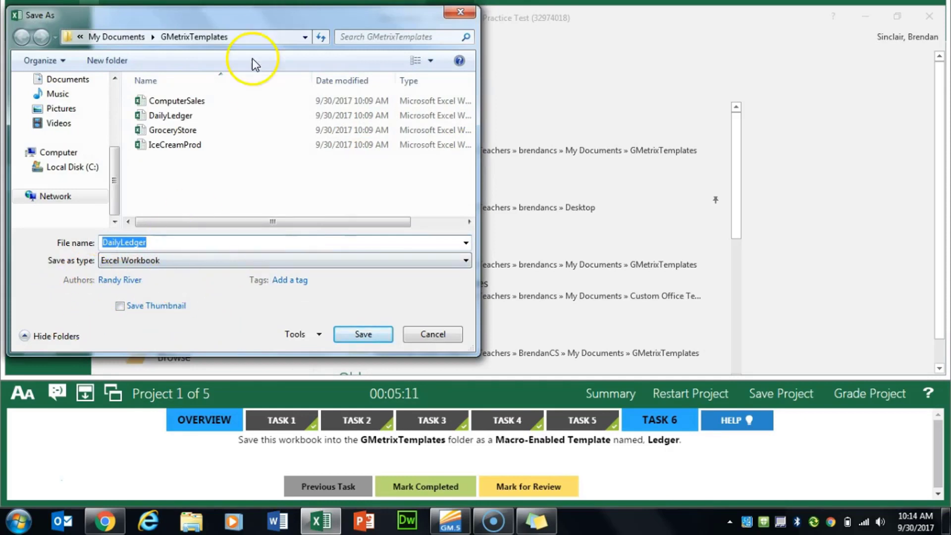
click(206, 264)
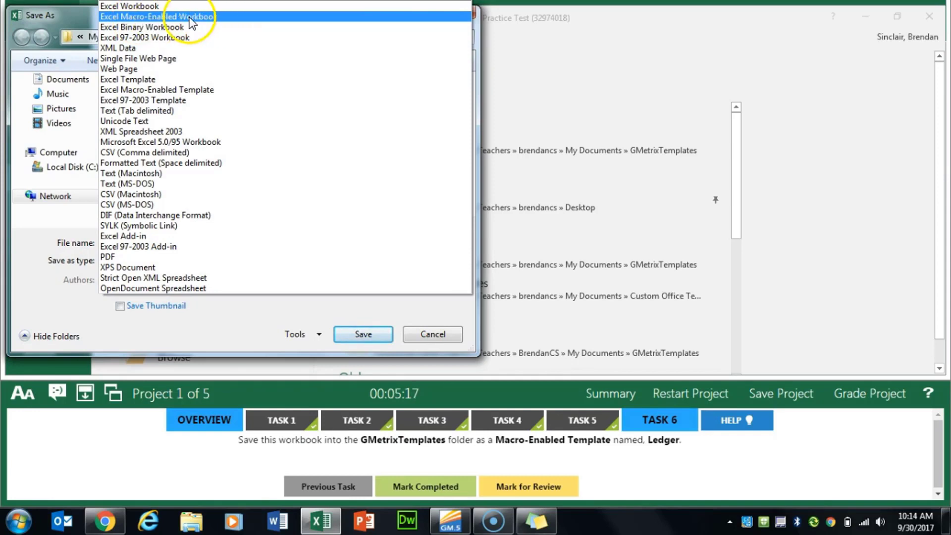
click(196, 91)
drag(191, 240, 79, 241)
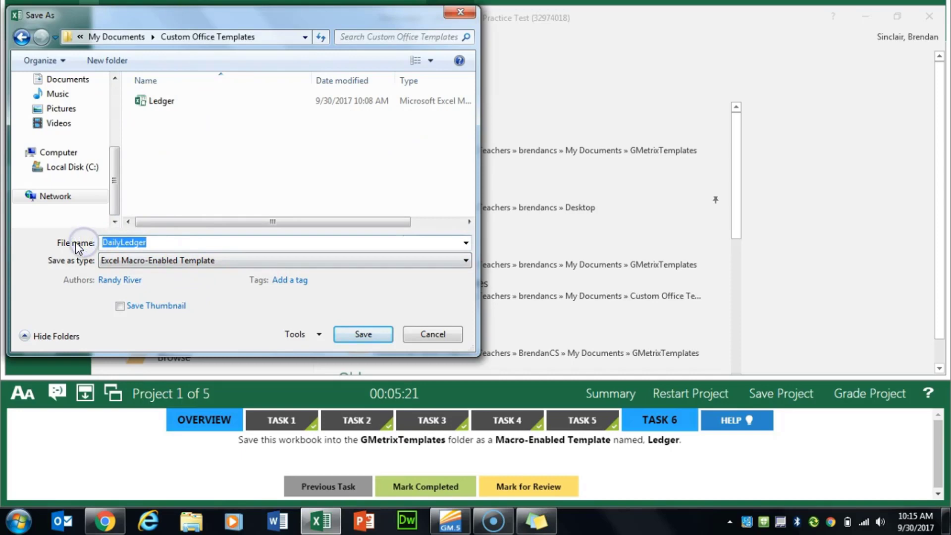
text(Ledger)
key(Return)
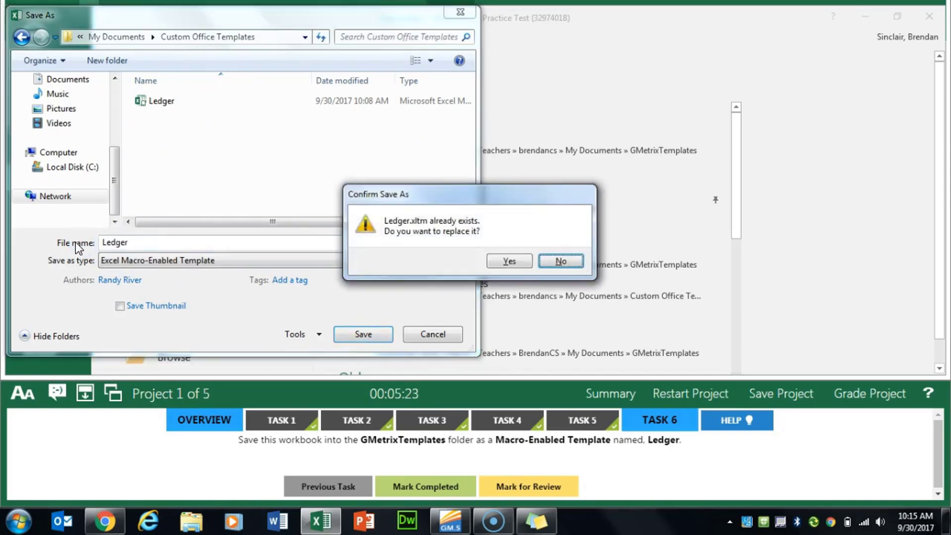
click(510, 261)
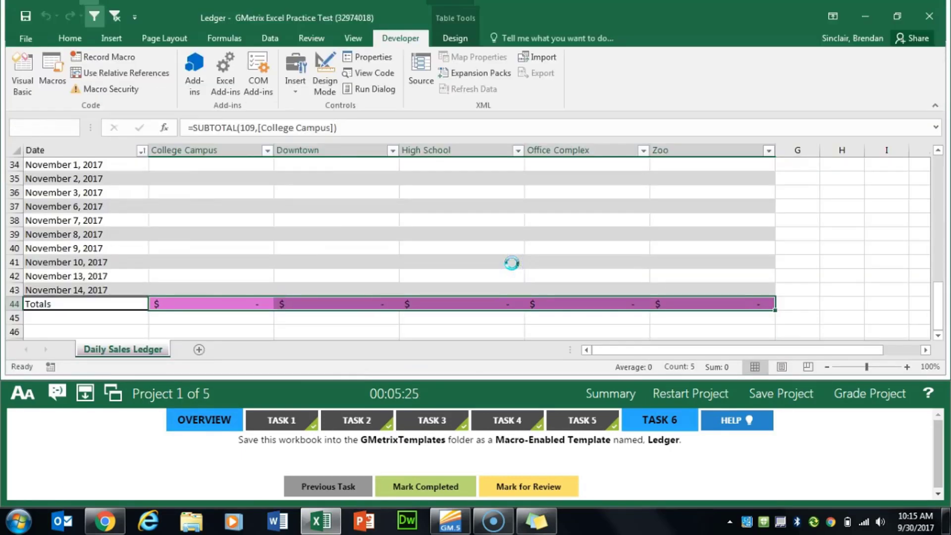
click(430, 489)
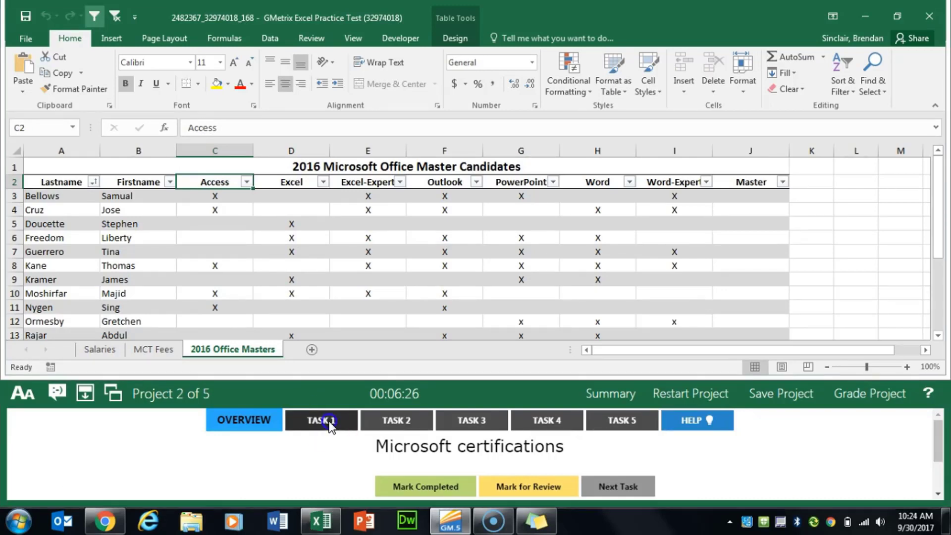
Bring up Task 1 of Project 2, switch to the Salaries worksheet and read the rest of the instructions
click(329, 420)
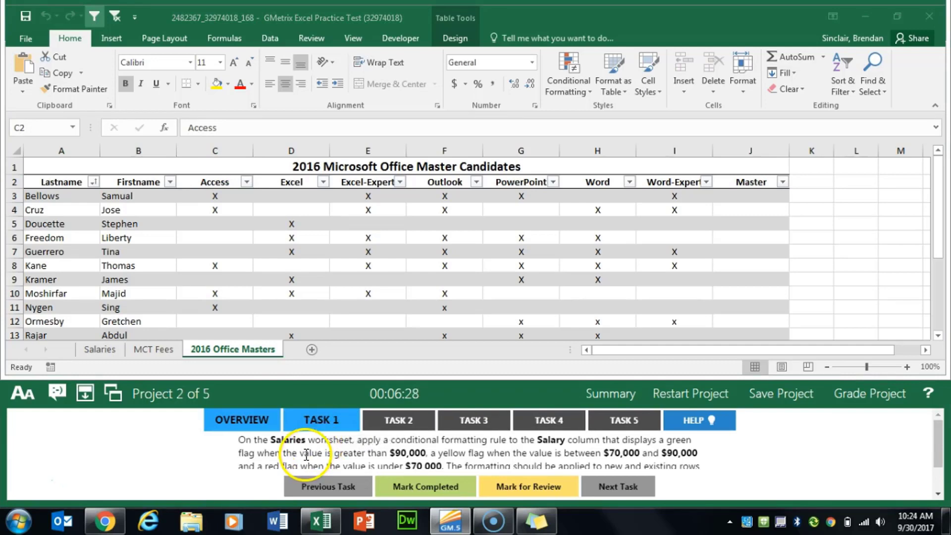
click(100, 350)
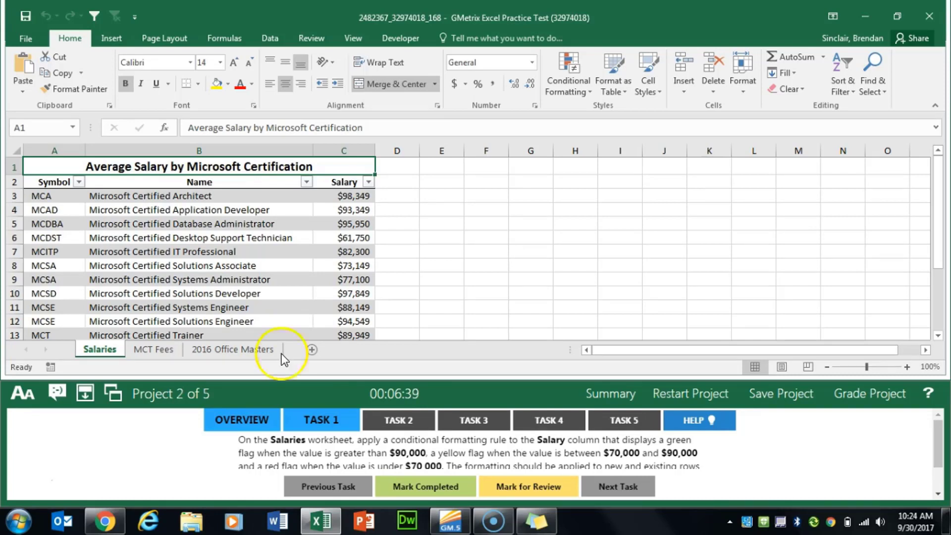
drag(934, 445, 937, 456)
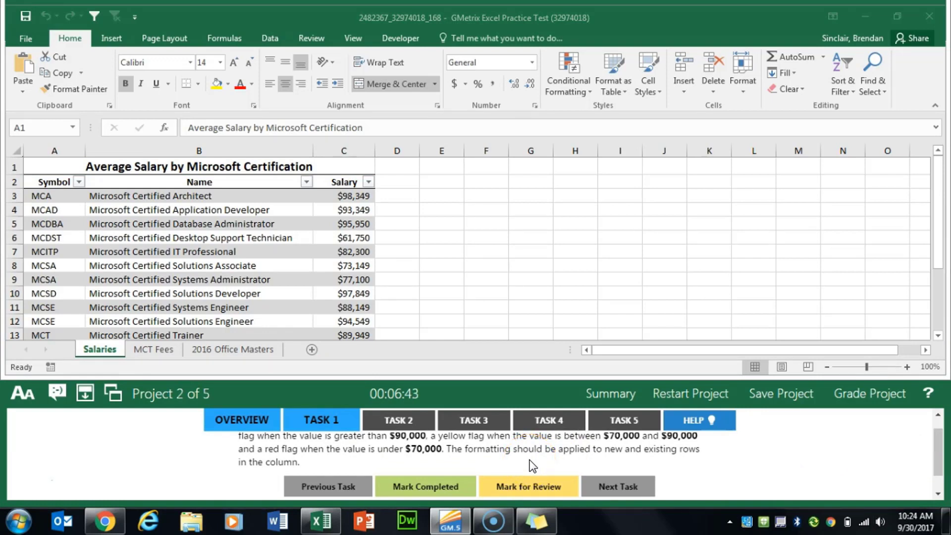
Create a new conditional formatting rule for Salary column C using Icon Sets with the red, yellow and green flags
click(352, 145)
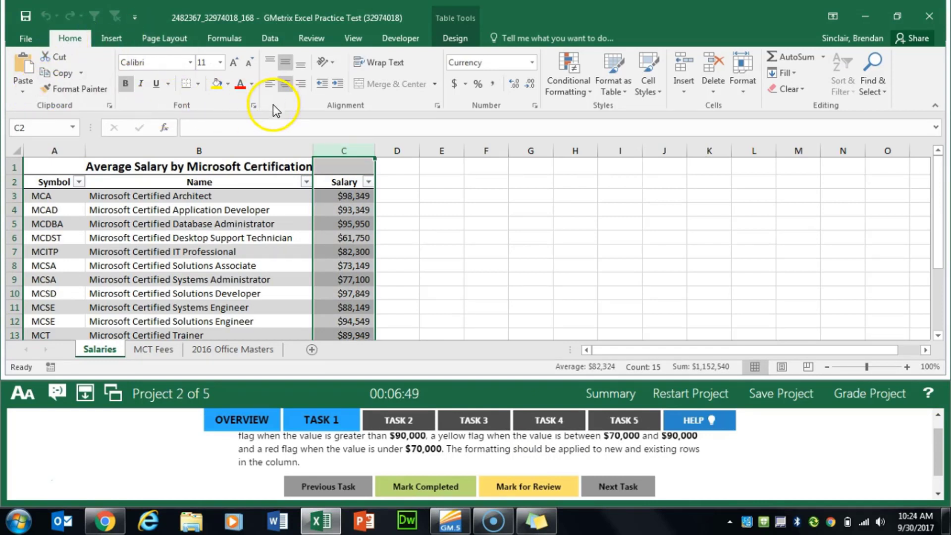
click(585, 95)
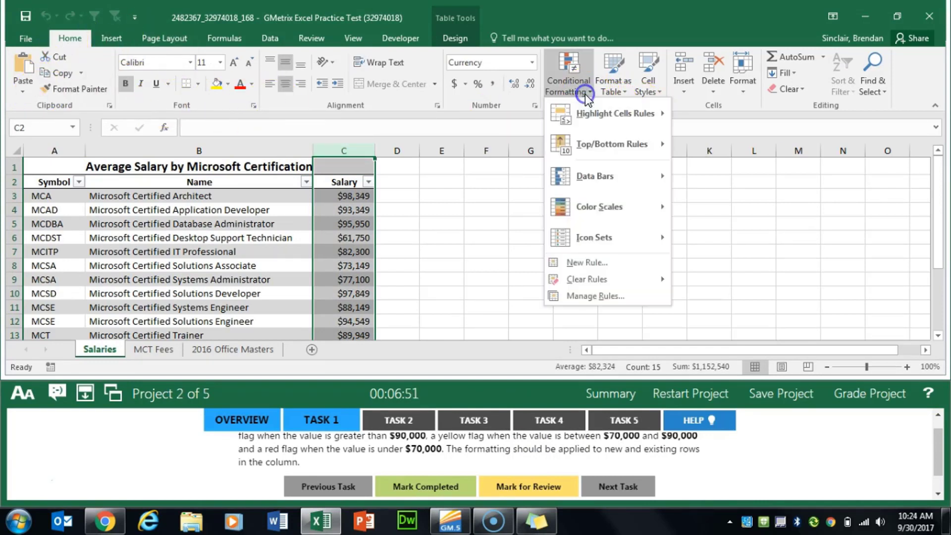
click(623, 263)
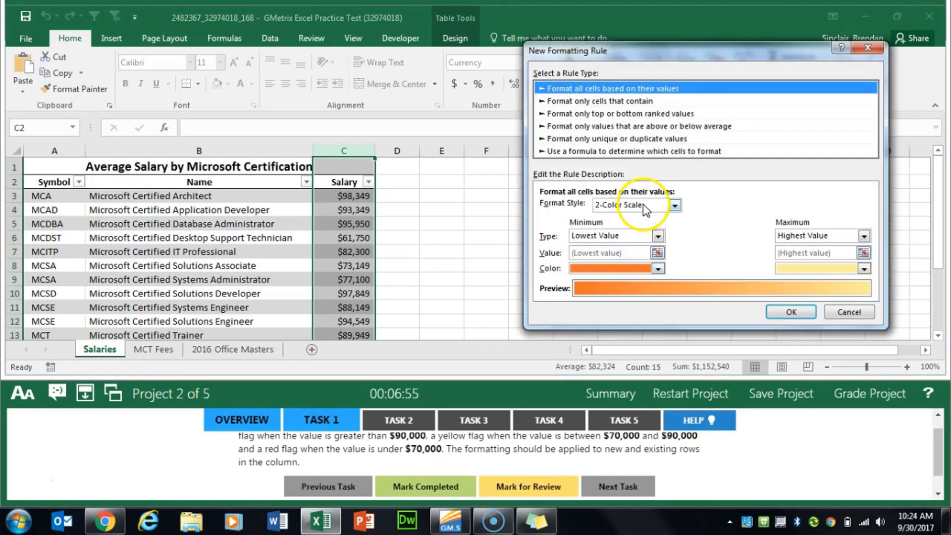
click(675, 206)
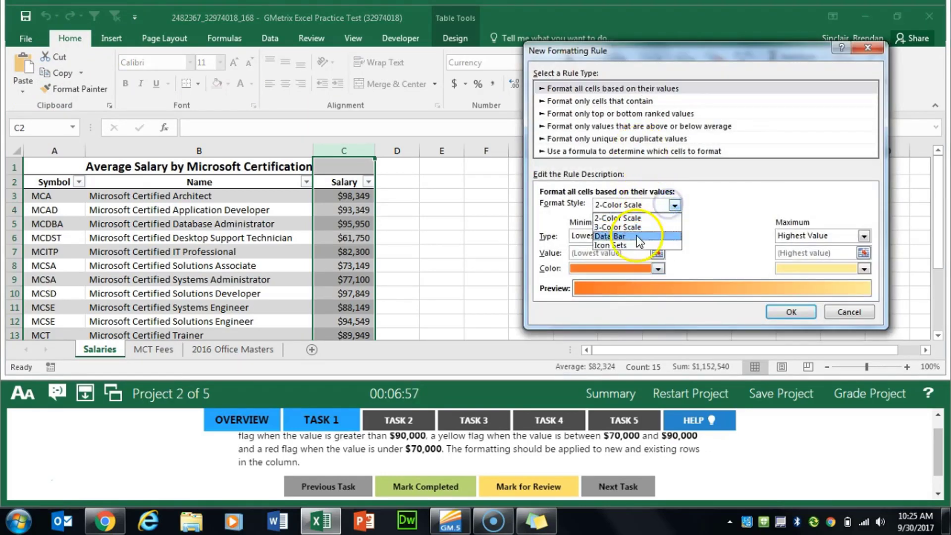
click(621, 247)
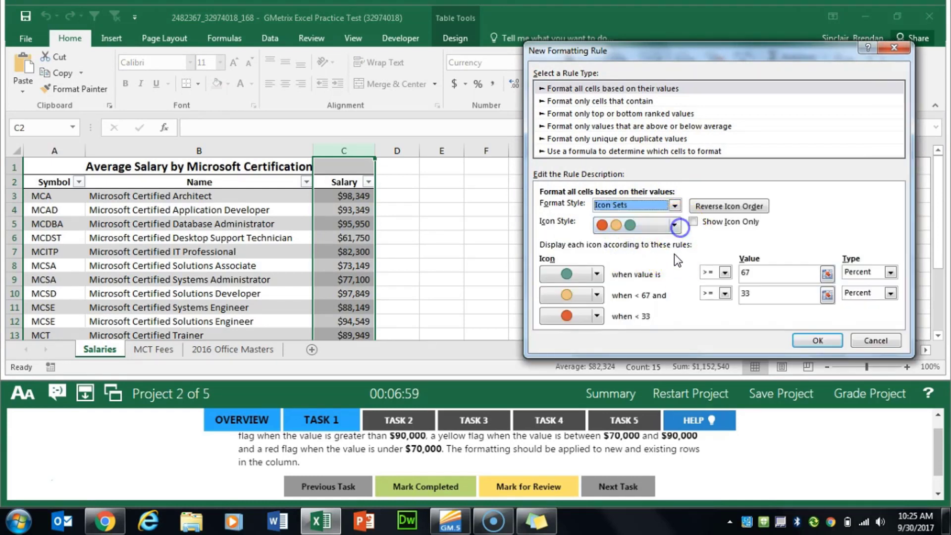
click(674, 225)
click(676, 274)
click(640, 265)
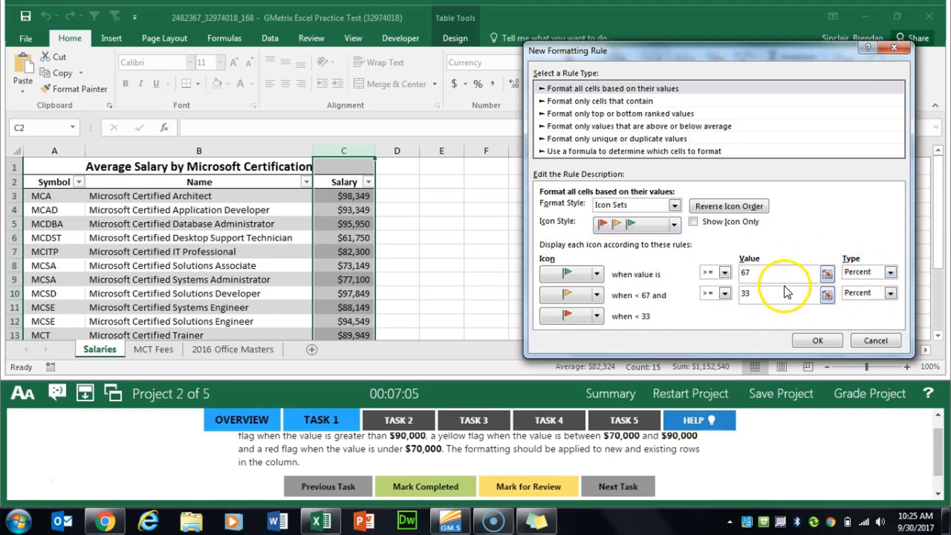
Set the value type of both the green and yellow flag thresholds to Number
click(862, 272)
click(859, 285)
click(891, 293)
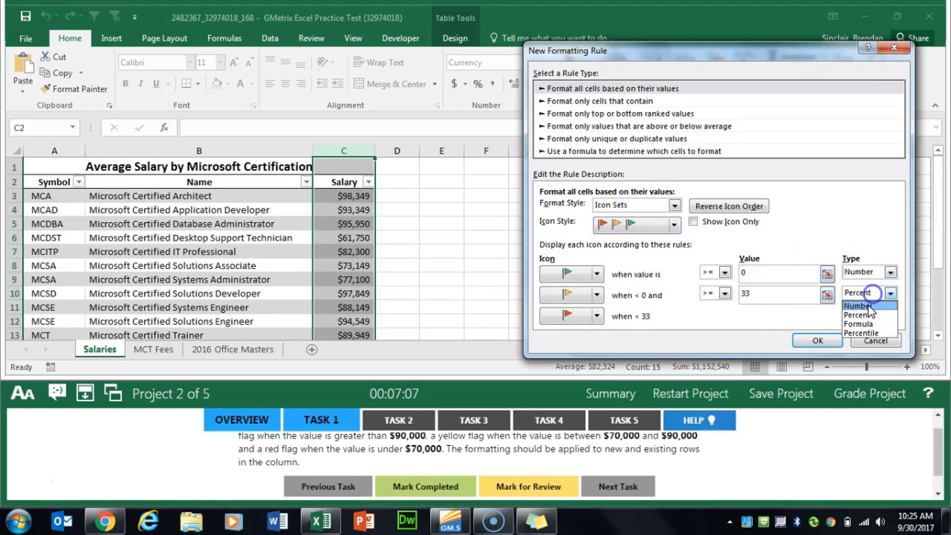
click(859, 306)
Reread the Task 1 thresholds and set the green flag's value in the icon rule to 90000
drag(938, 442, 937, 438)
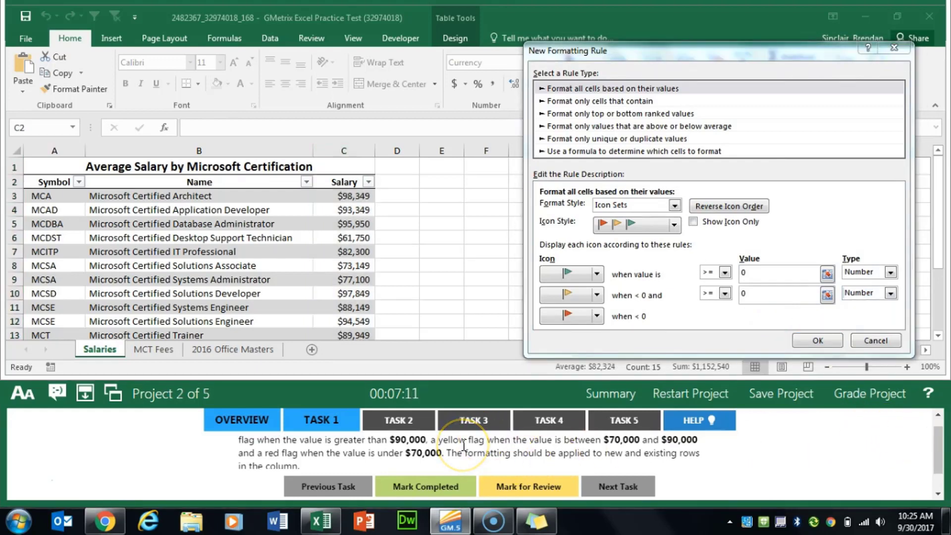
click(392, 458)
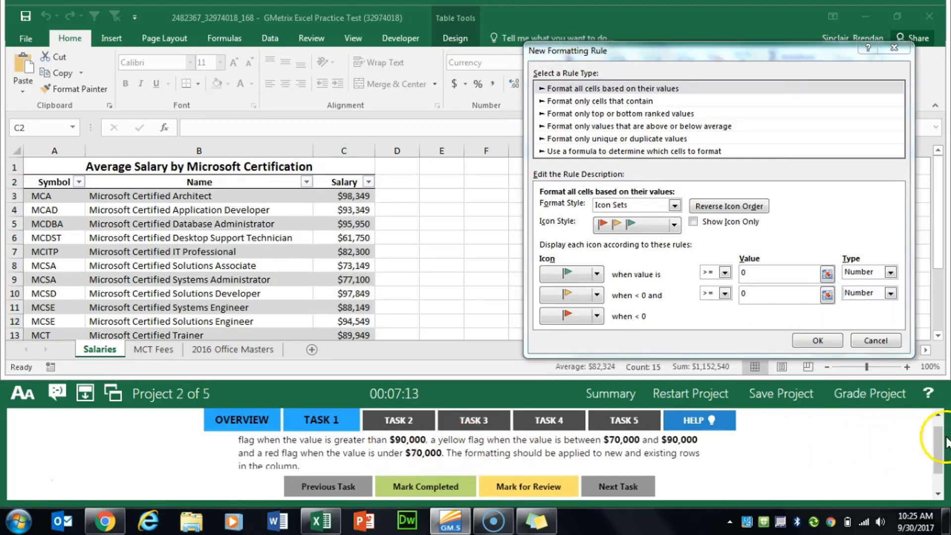
drag(936, 439, 934, 433)
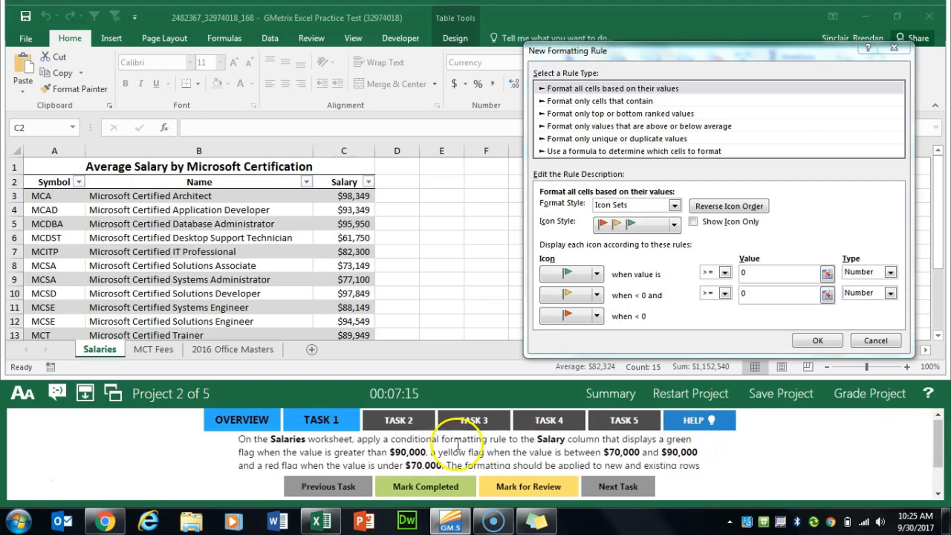
click(768, 274)
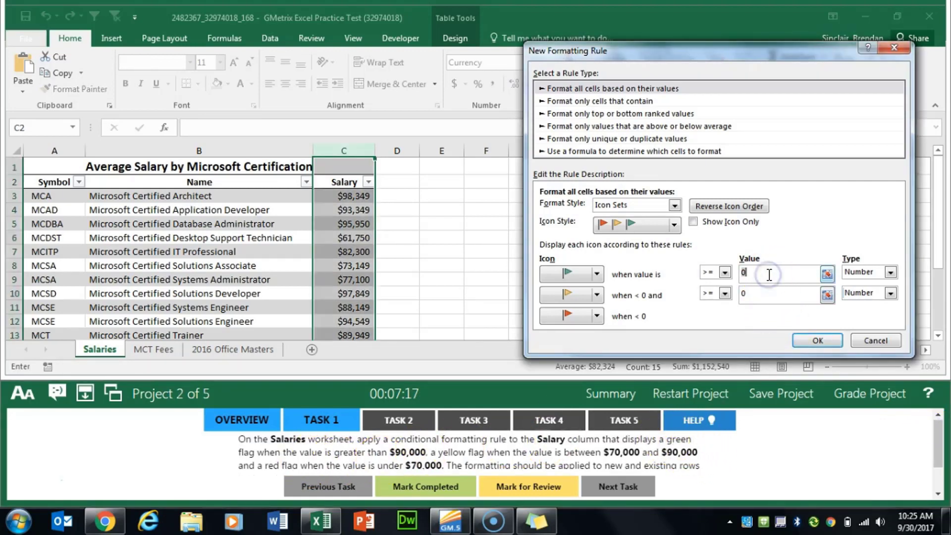
key(BackSpace)
text(90000)
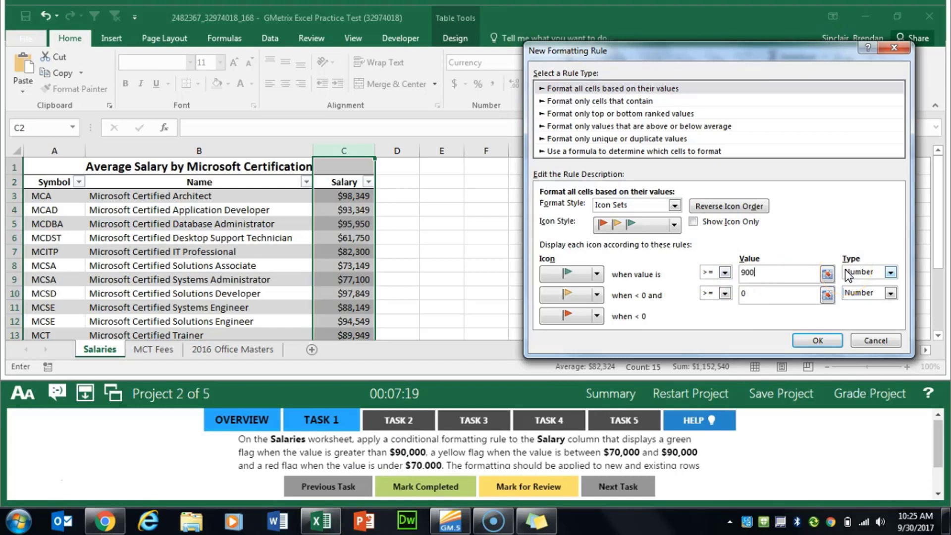
Set the yellow flag's value to 70000, apply the icon rule to the Salary column and mark Task 1 completed
key(Tab)
key(Tab)
key(Tab)
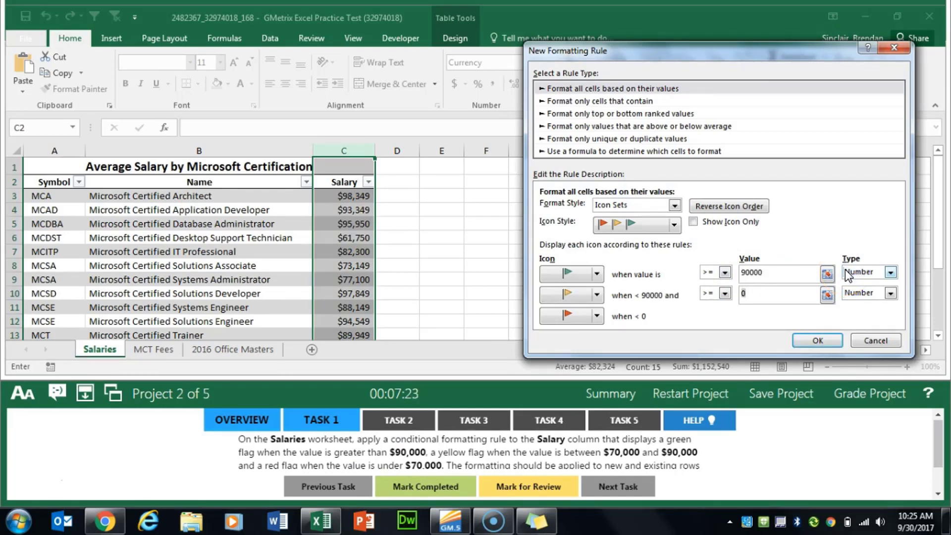
text(70000)
key(Tab)
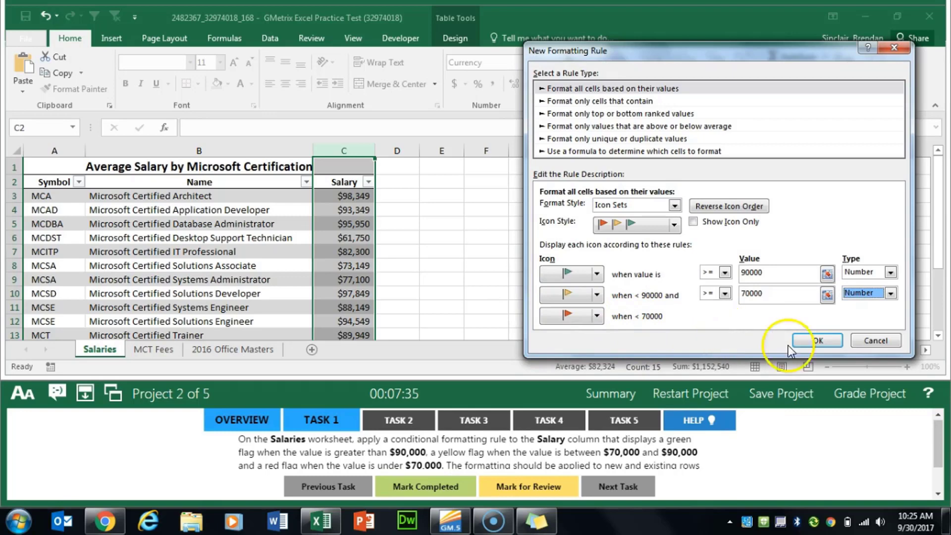
click(818, 341)
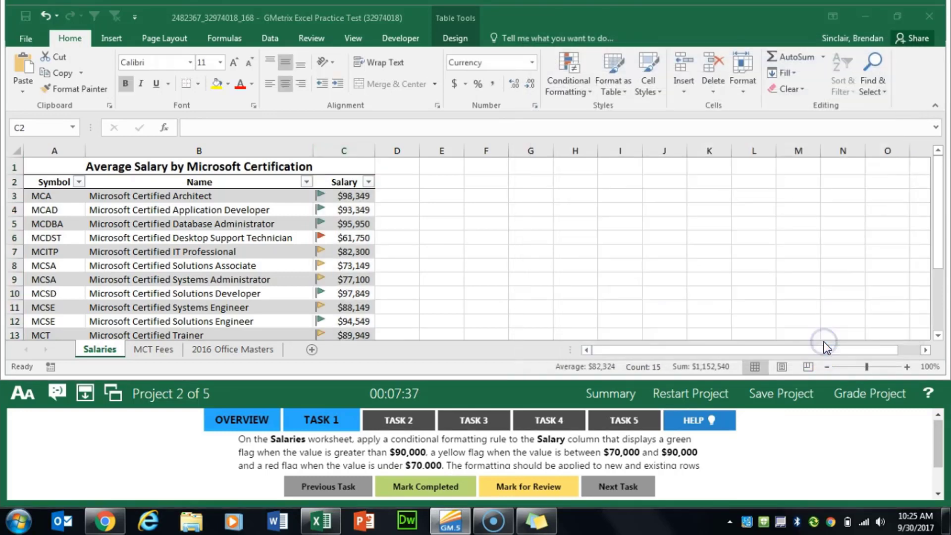
click(439, 487)
For Task 2, delete the macro named HeaderColor from the workbook and mark the task completed
click(383, 420)
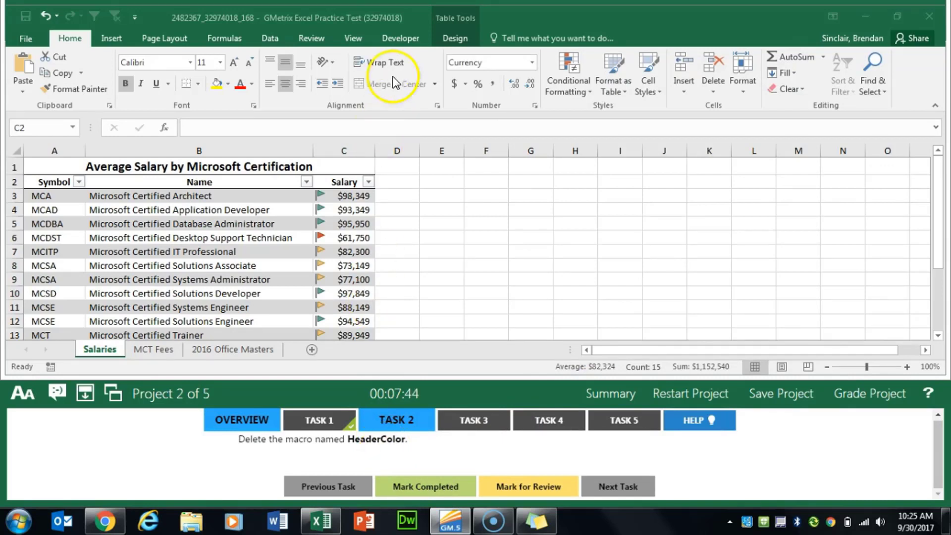
click(353, 37)
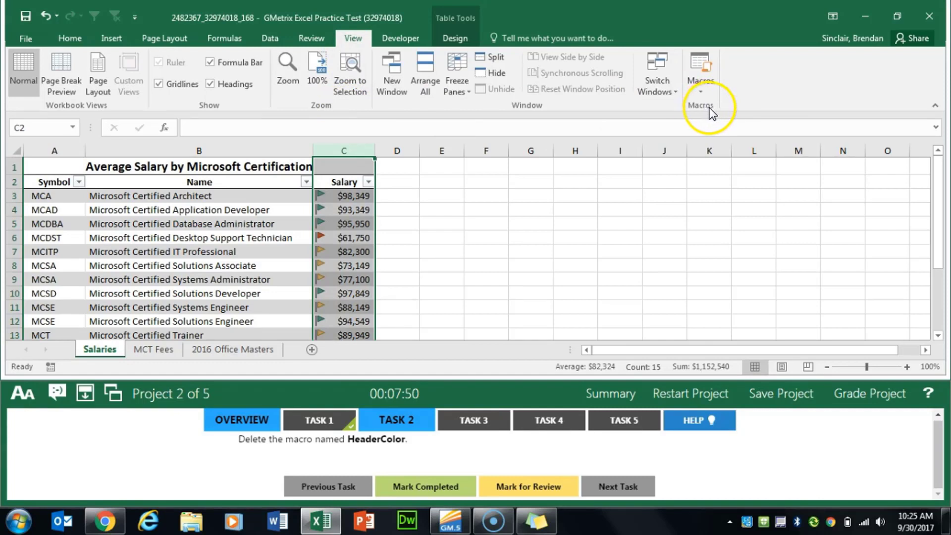
click(701, 91)
click(724, 106)
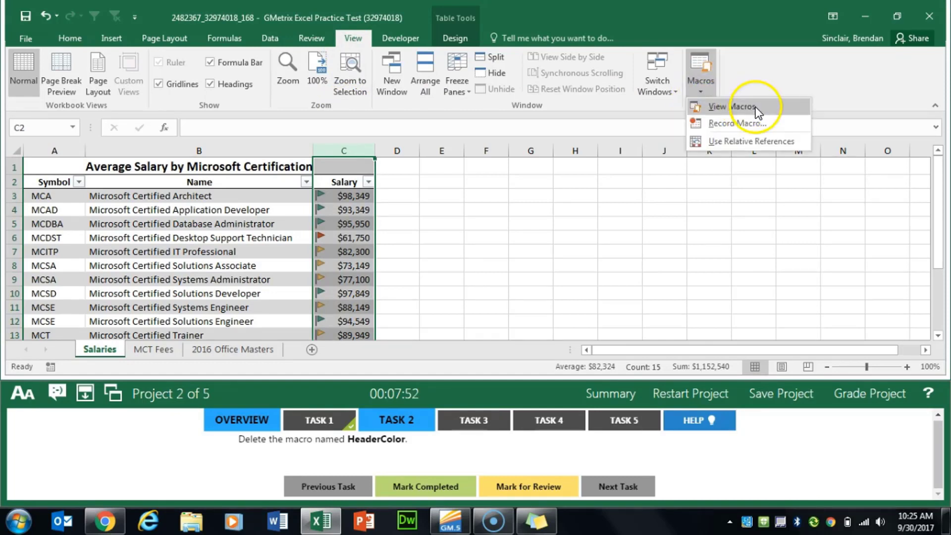
click(629, 99)
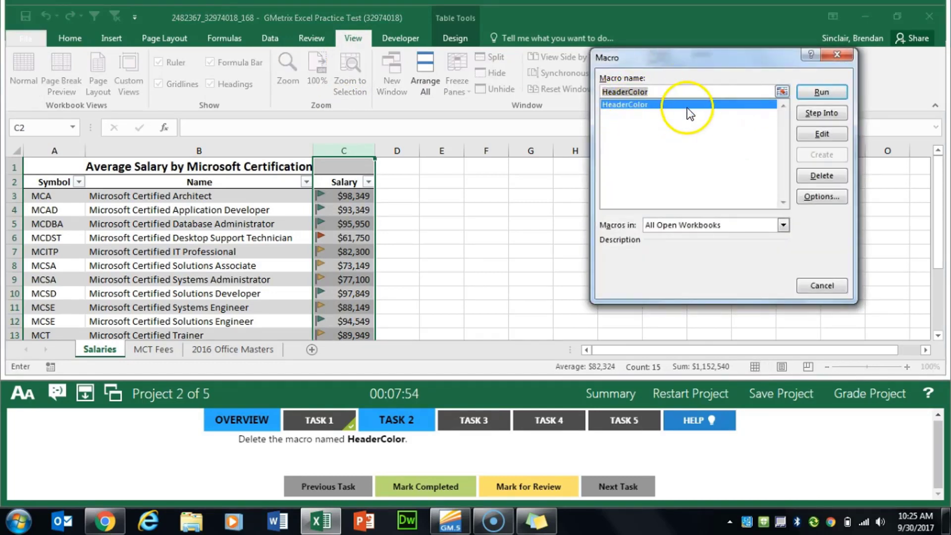
click(823, 176)
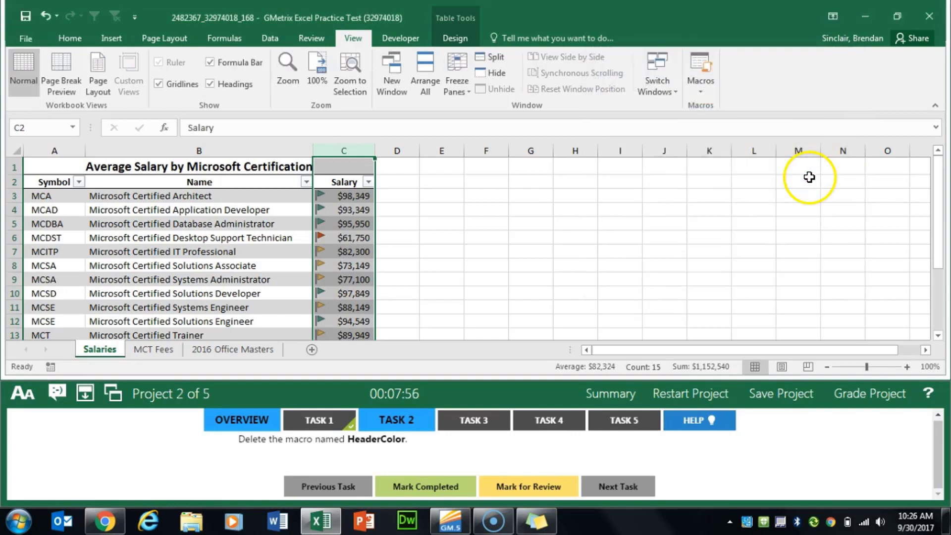
click(428, 488)
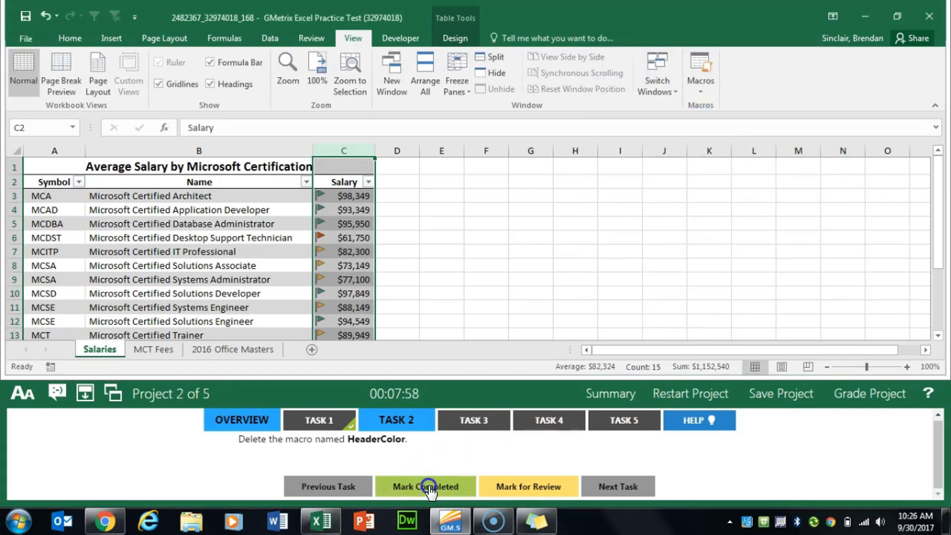
For Task 3, format cells B4:E4 on the MCT Fees worksheet as Accounting with the € Euro (€ 123) symbol and mark the task completed
click(483, 423)
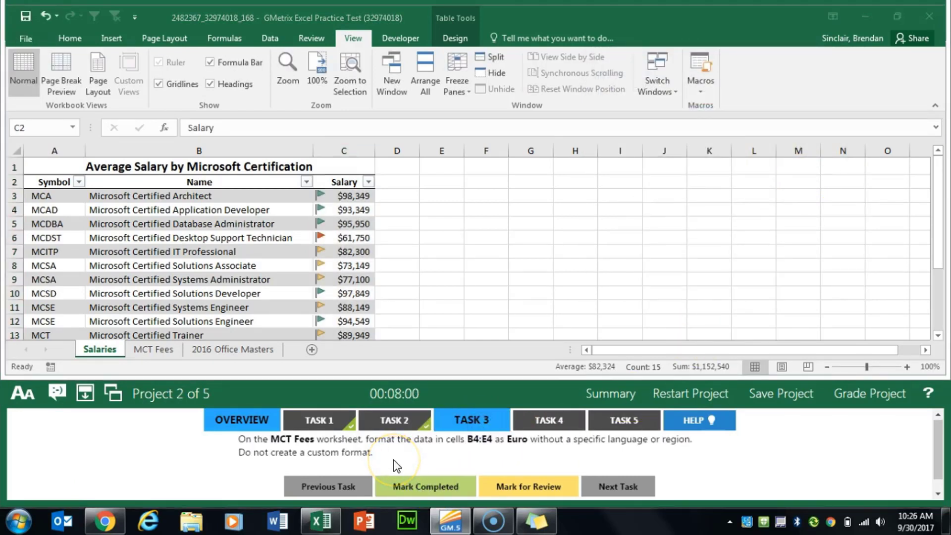
click(153, 349)
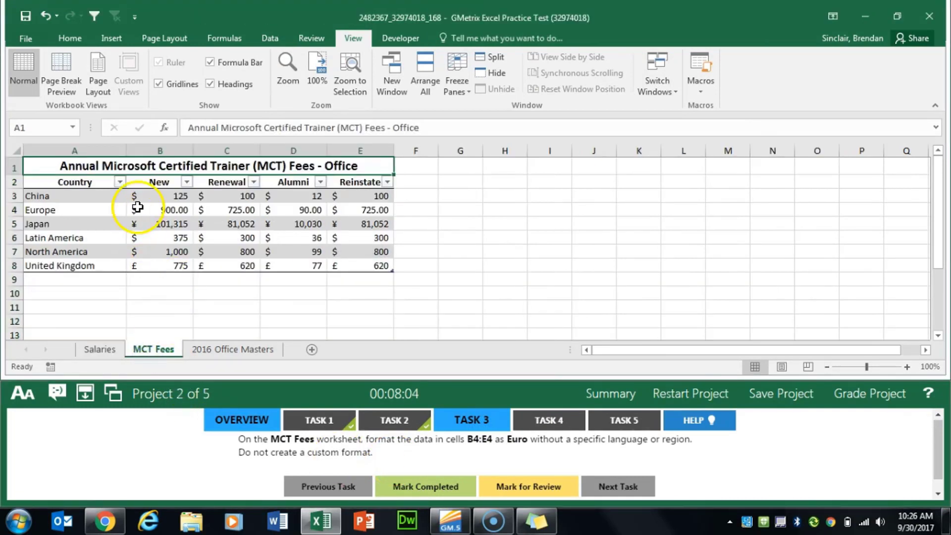
drag(143, 208, 364, 212)
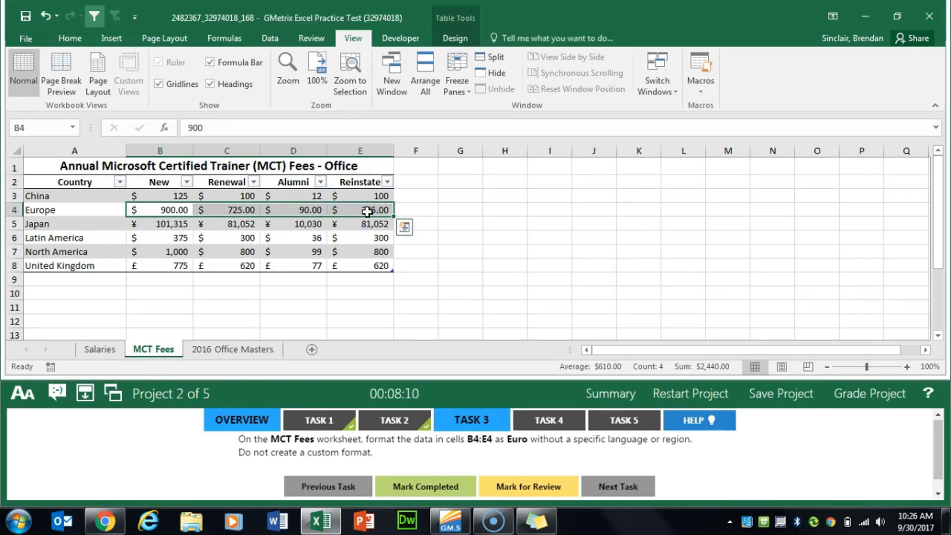
click(74, 39)
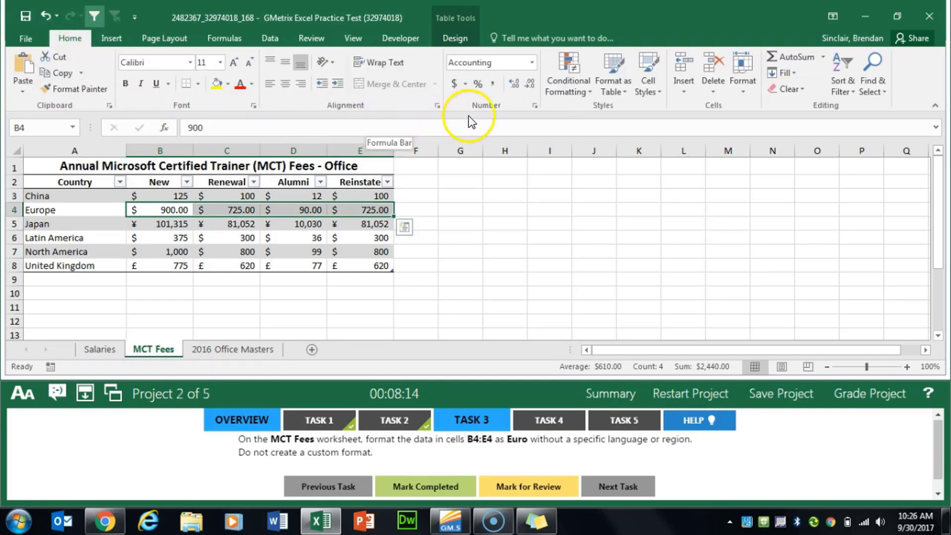
click(535, 105)
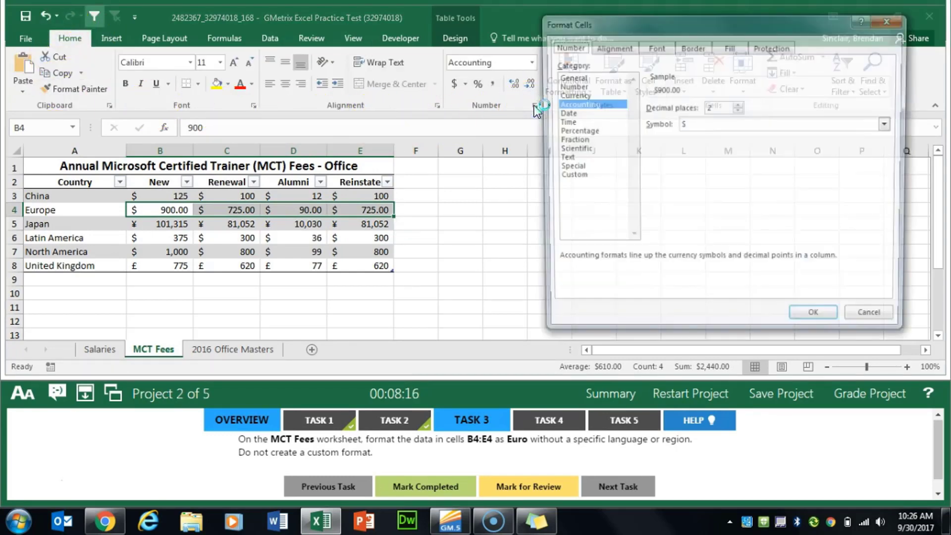
drag(662, 25, 461, 21)
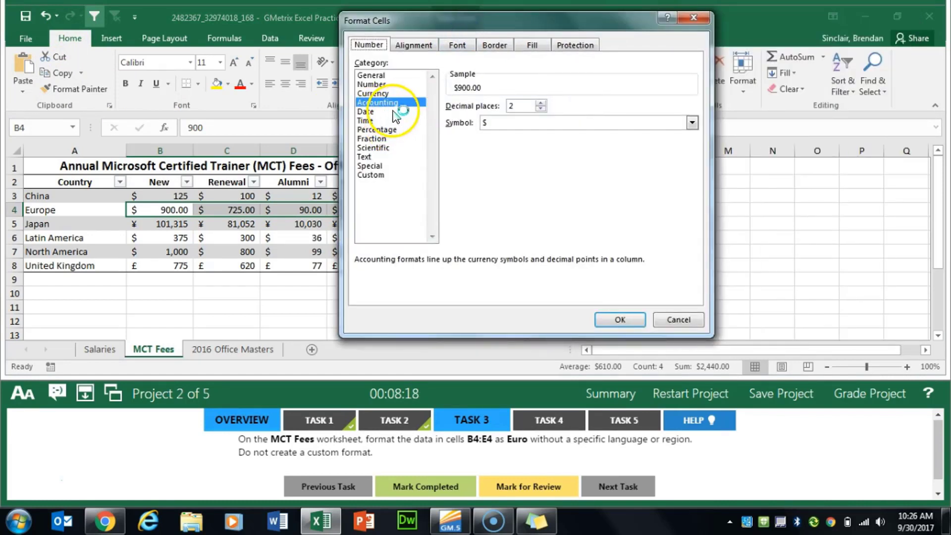
click(610, 124)
drag(693, 147, 694, 154)
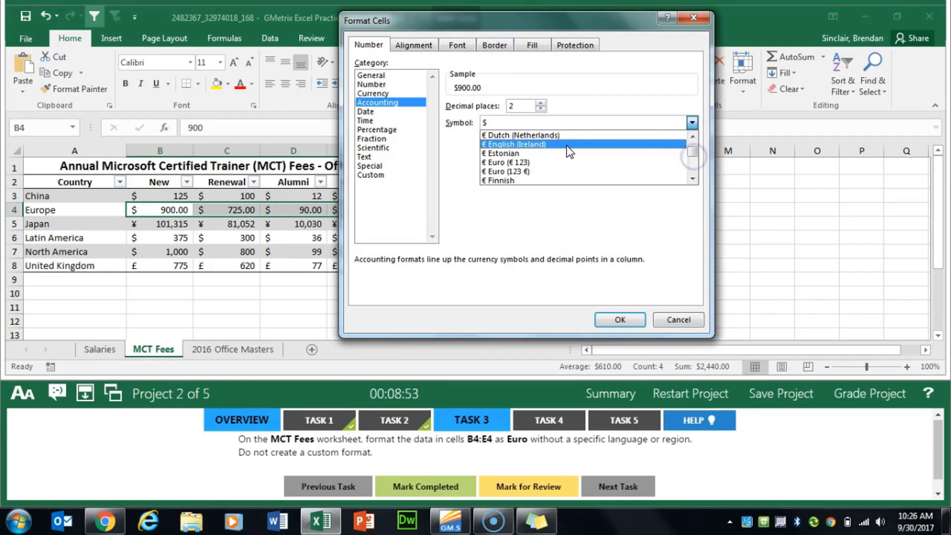
click(546, 165)
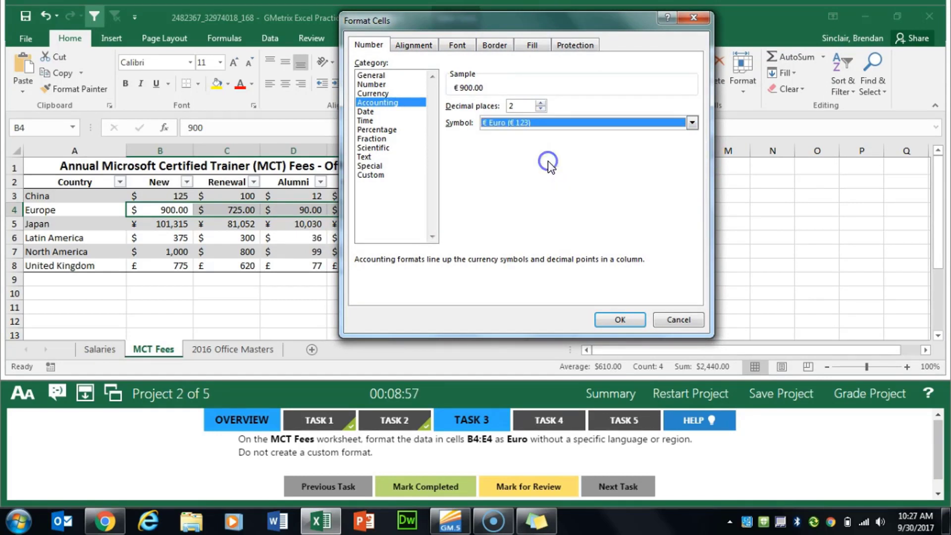
click(621, 320)
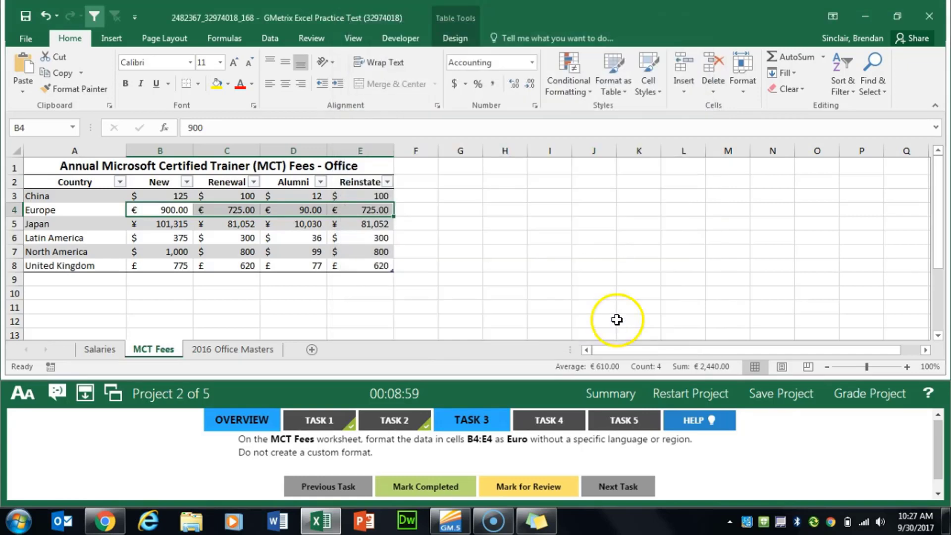
click(426, 485)
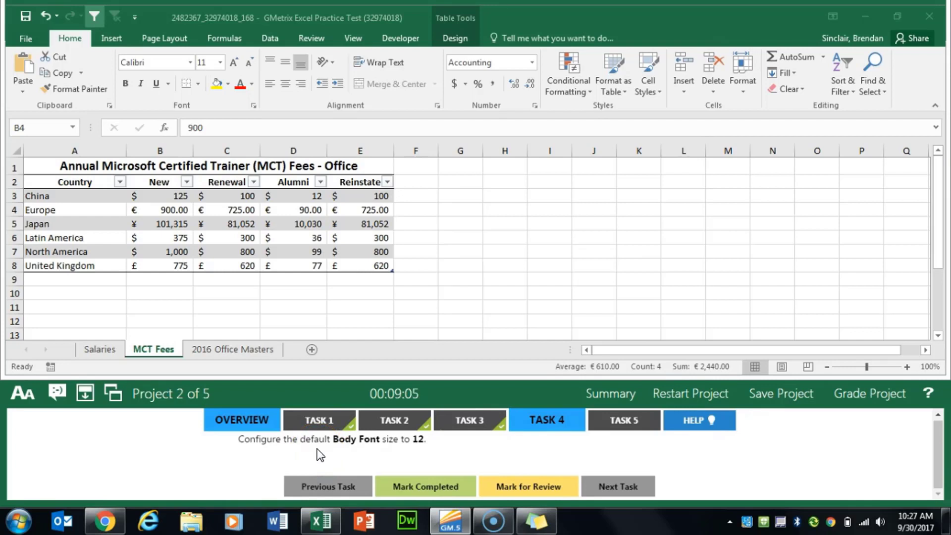
For Task 4, set the default Body Font size for new workbooks to 12 in the Excel options and mark the task completed
double_click(252, 439)
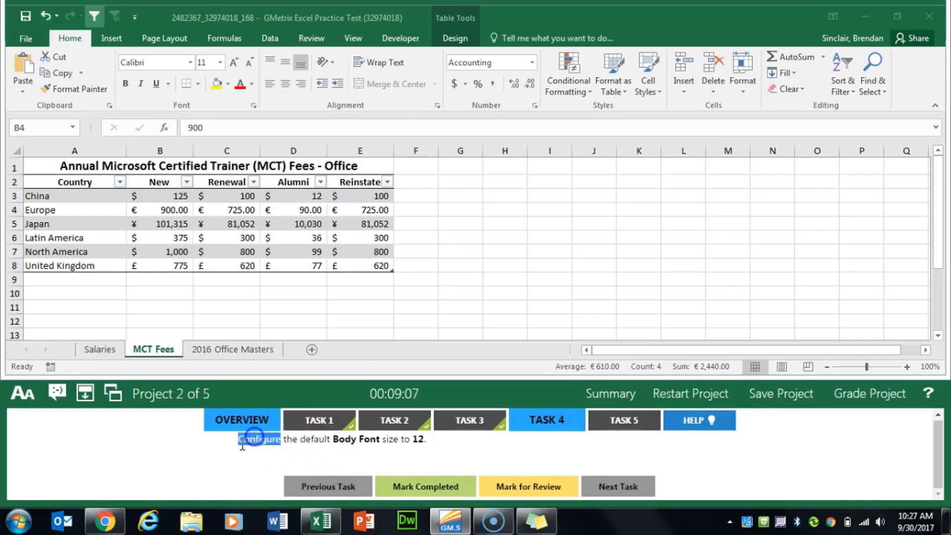
click(35, 38)
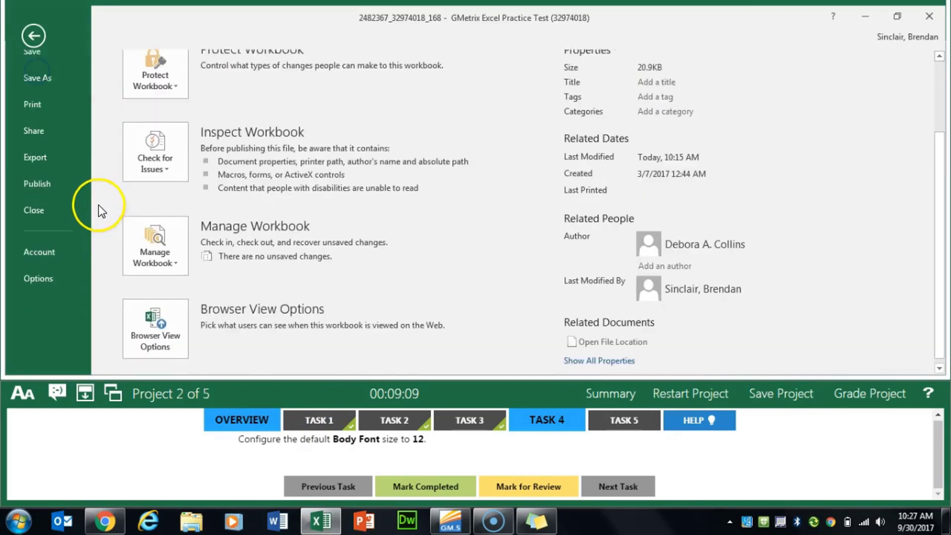
click(48, 273)
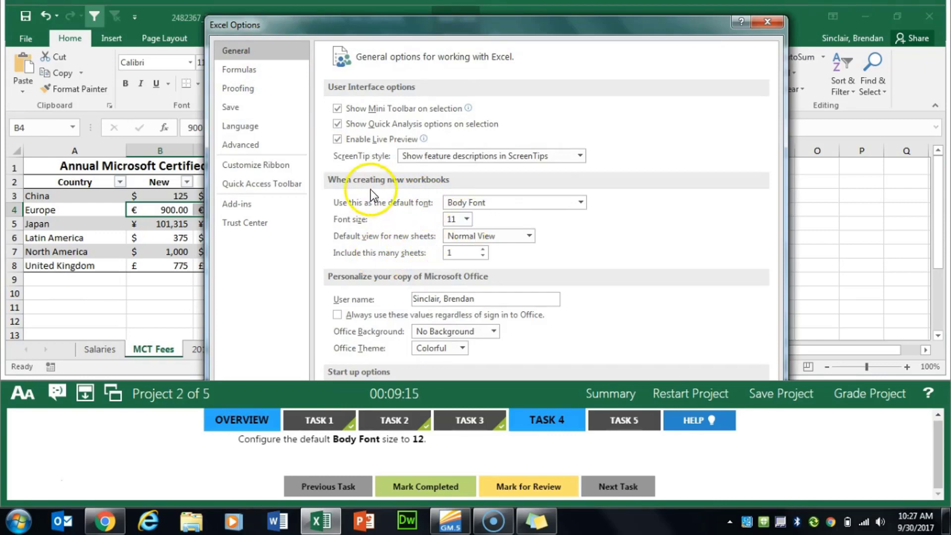
click(469, 220)
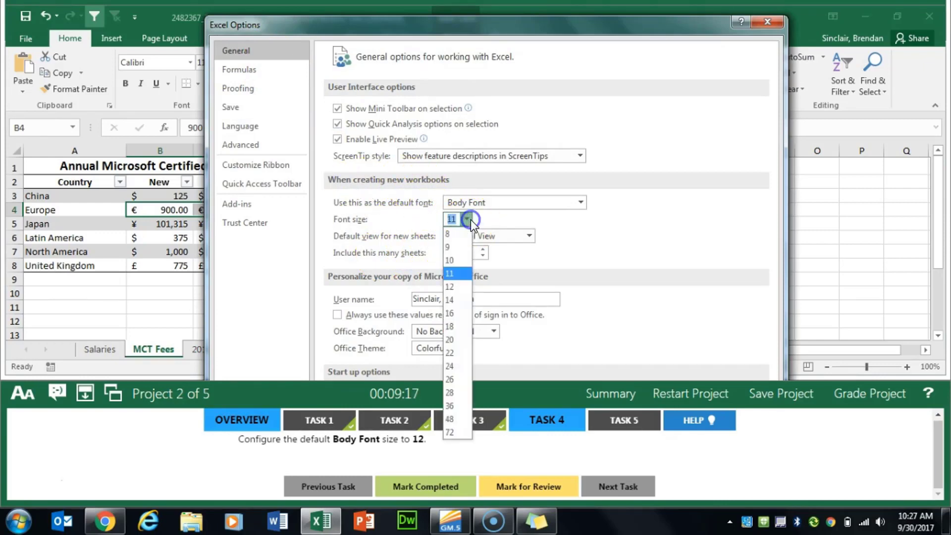
click(461, 283)
key(Return)
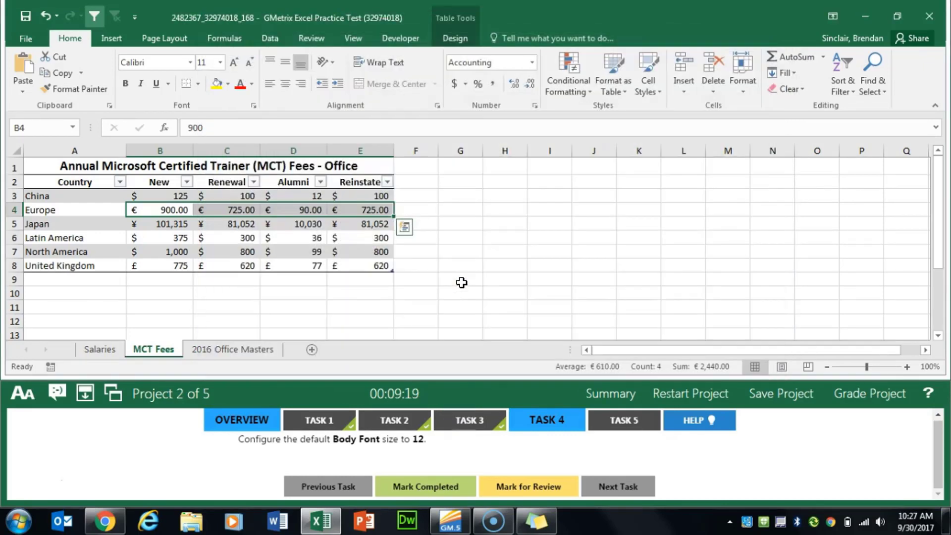
click(452, 488)
Open Task 5's instructions and switch to the 2016 Office Masters worksheet
click(629, 421)
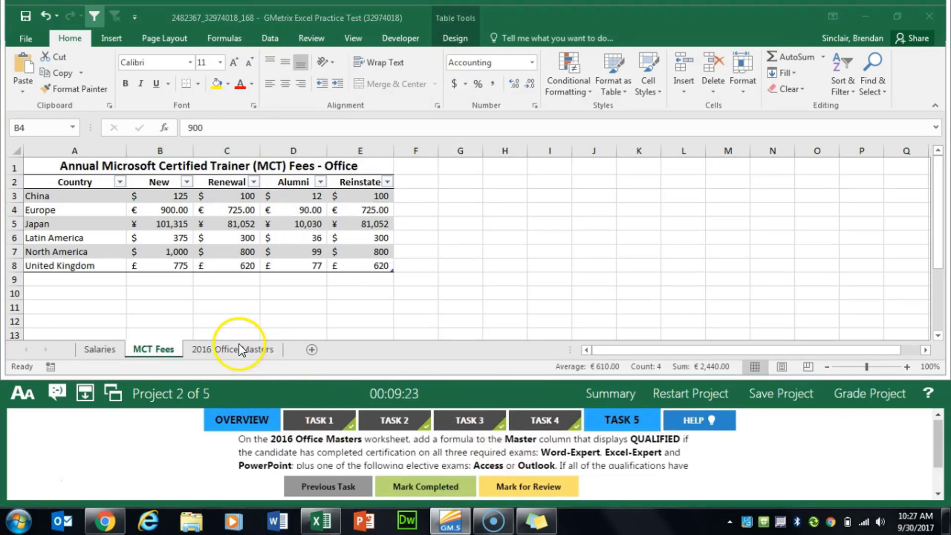
click(219, 349)
click(216, 350)
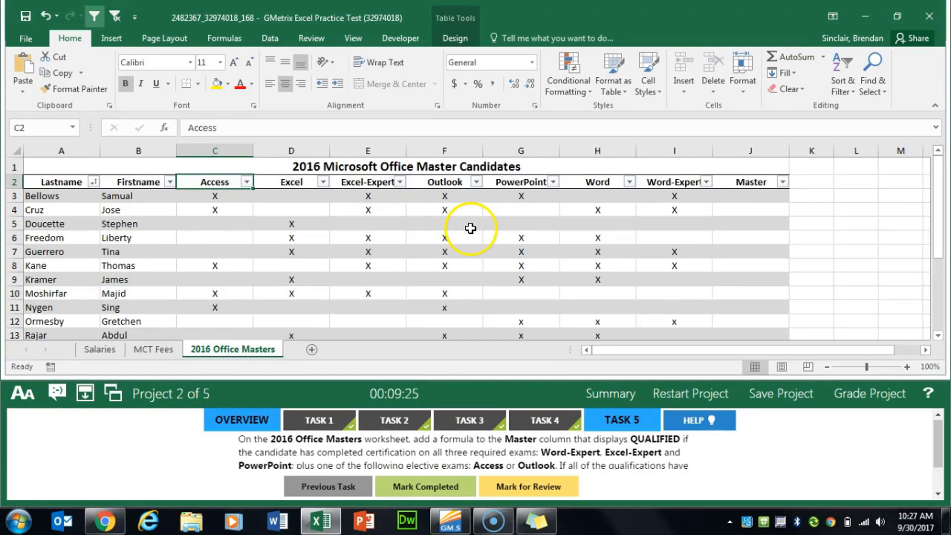
Insert an OR function in cell J3 of the Master column that tests C3="X" and F3="X"
click(769, 196)
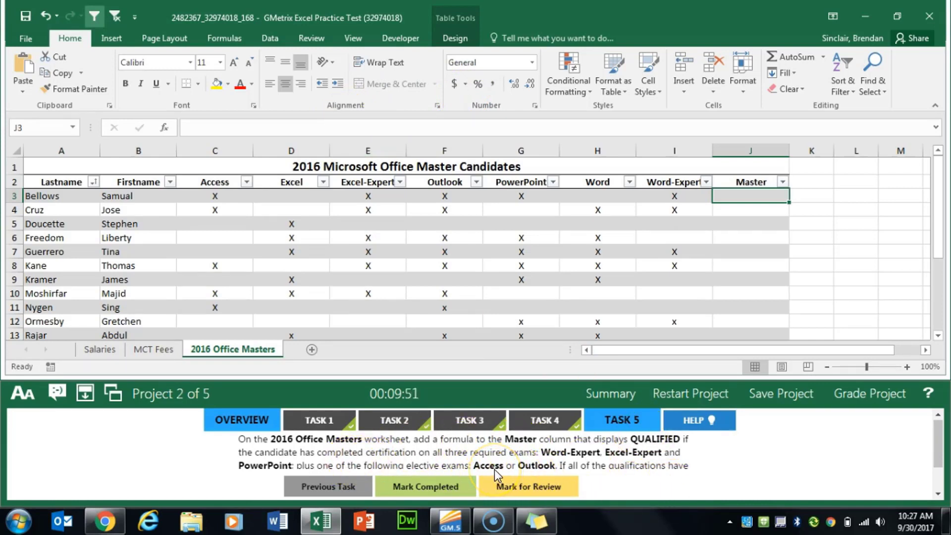
click(164, 127)
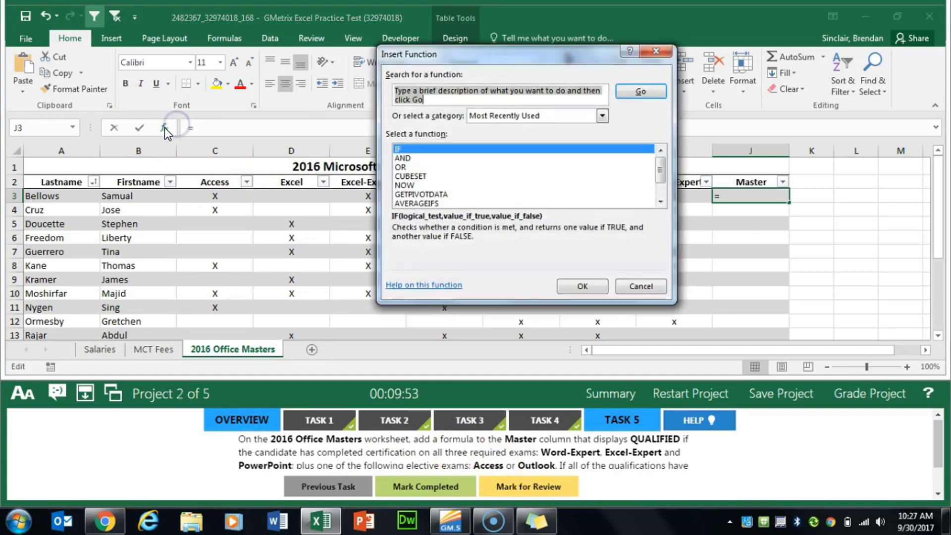
click(426, 166)
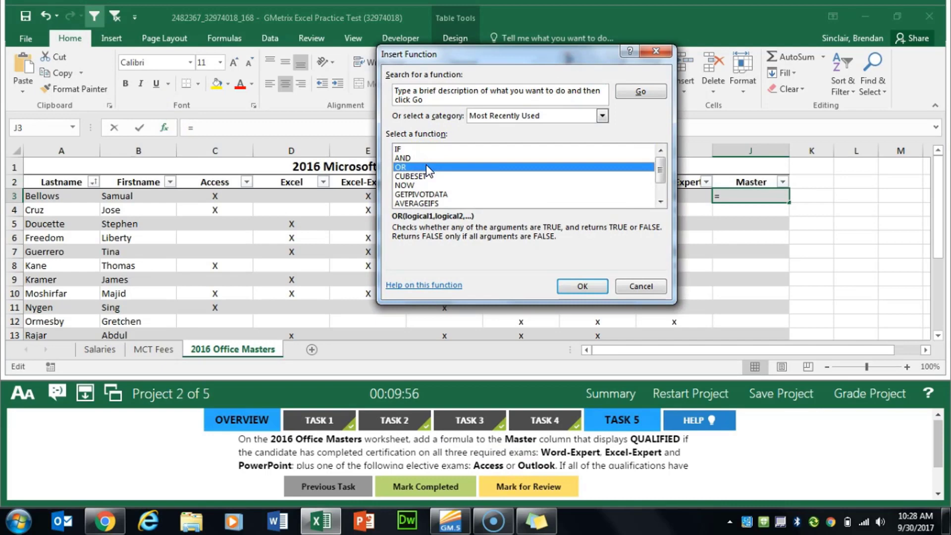
click(582, 286)
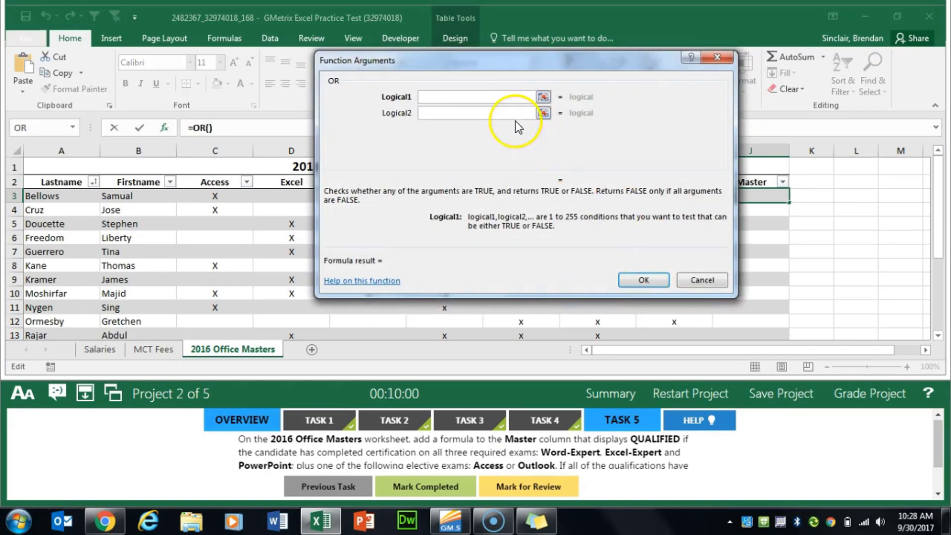
drag(524, 59, 671, 56)
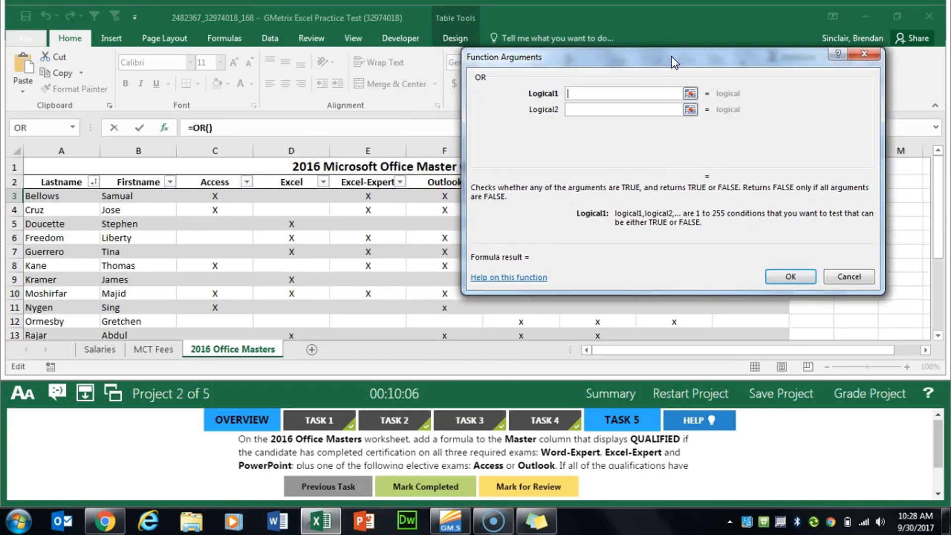
text(c3=)
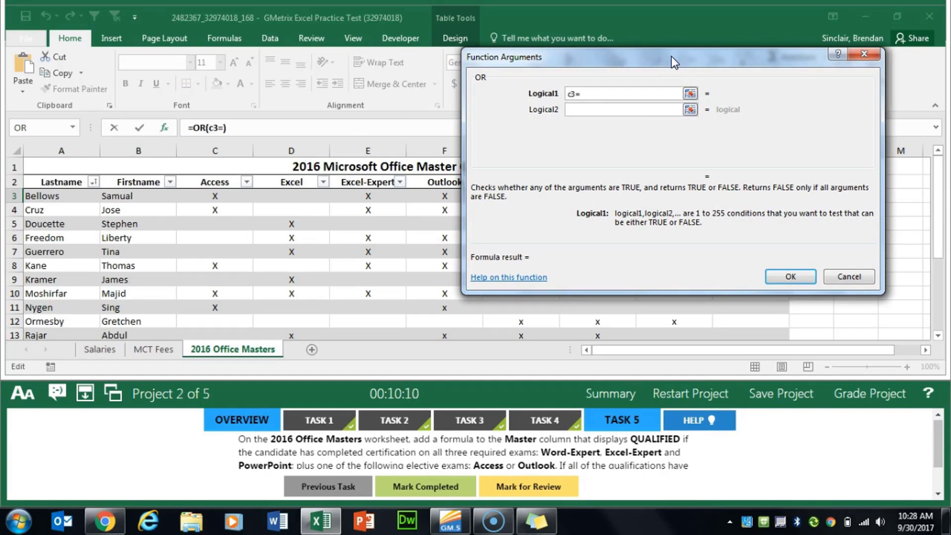
text("X")
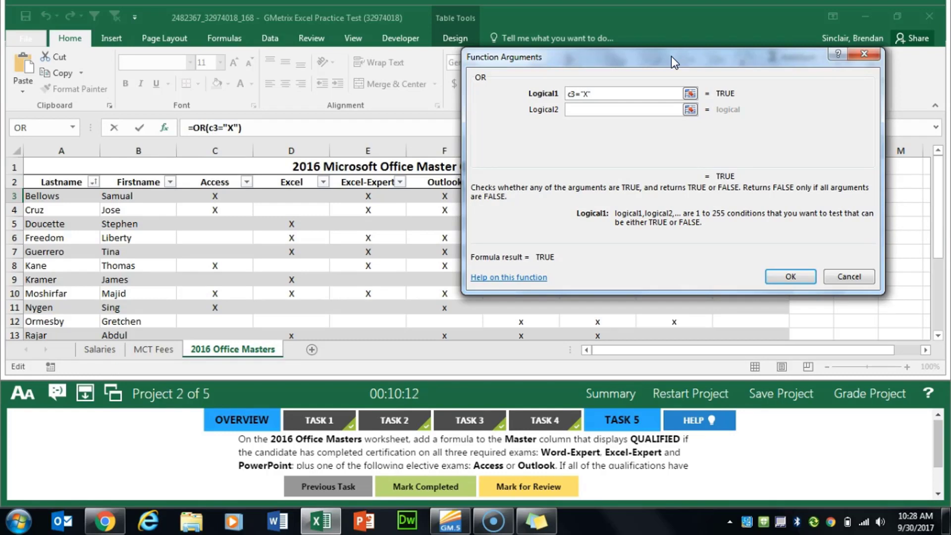
key(Tab)
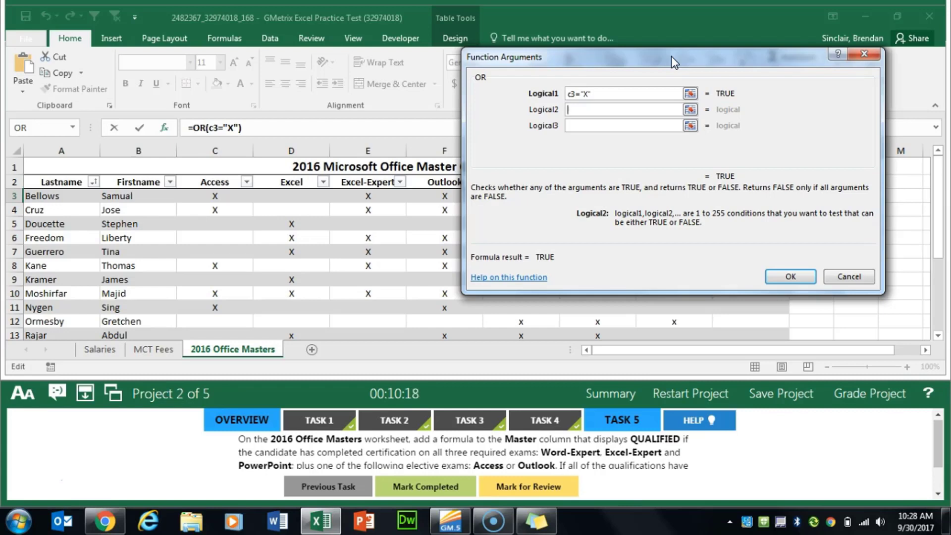
text(F3=")
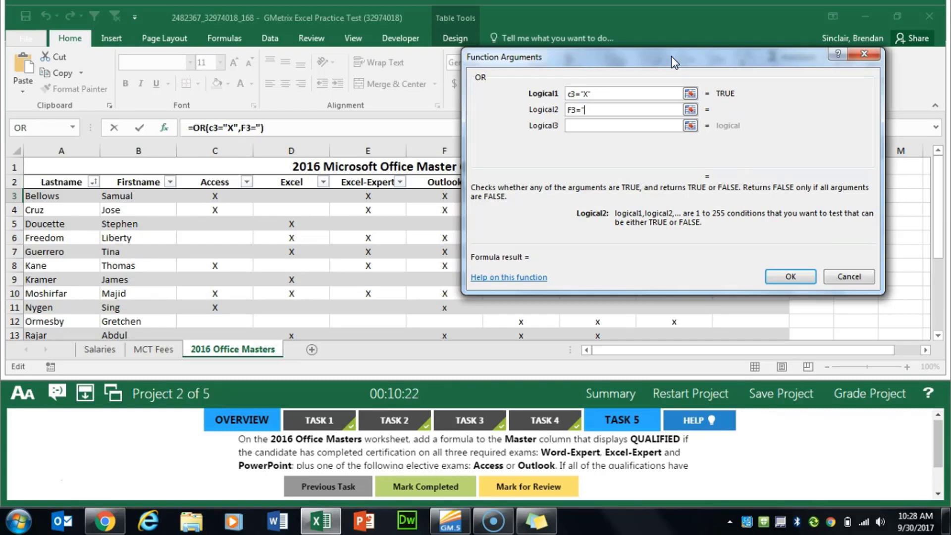
text(X")
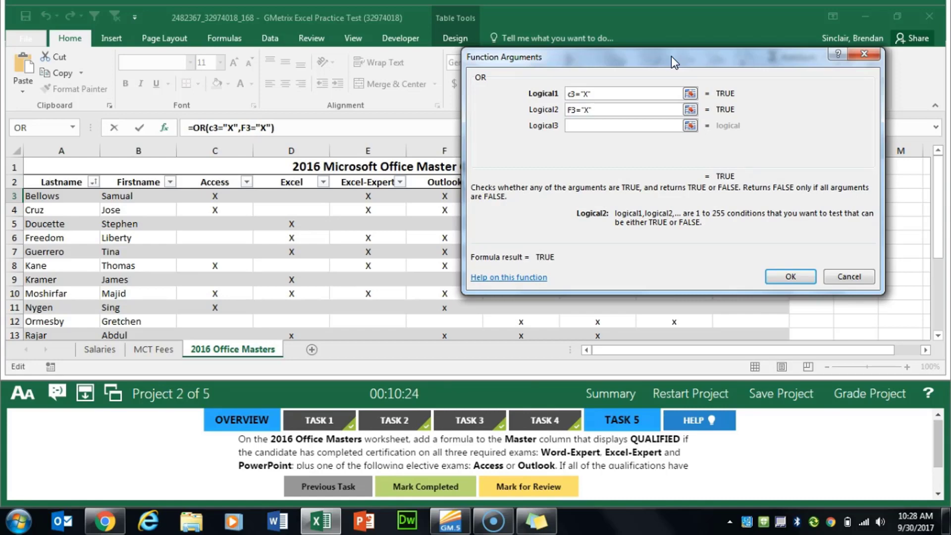
click(788, 276)
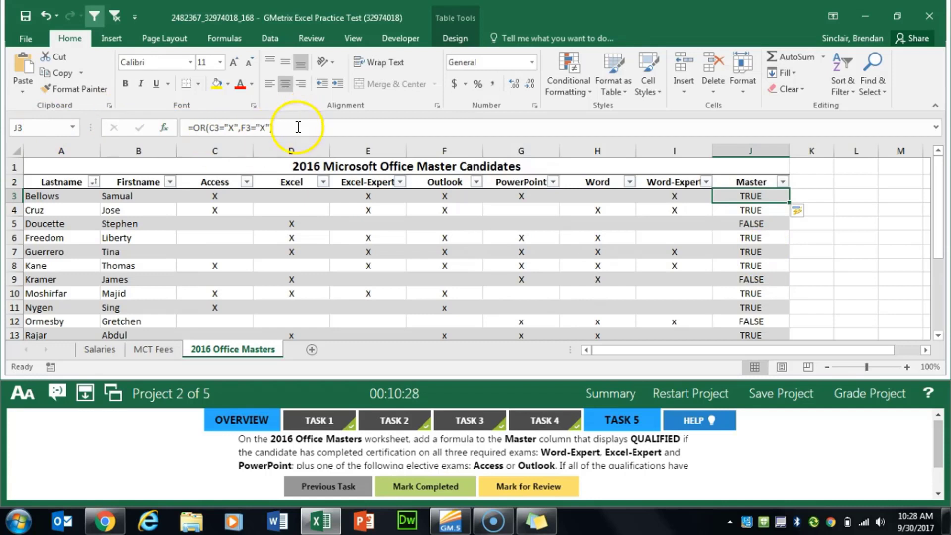
Copy the OR expression without its equals sign from J3's formula and replace it with a new AND function
drag(287, 128, 192, 132)
key(ctrl+c)
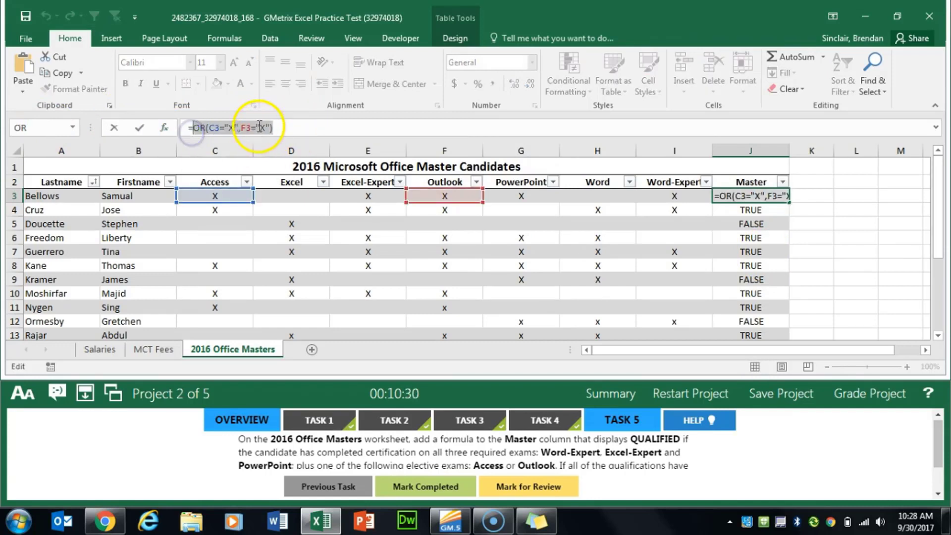
key(BackSpace)
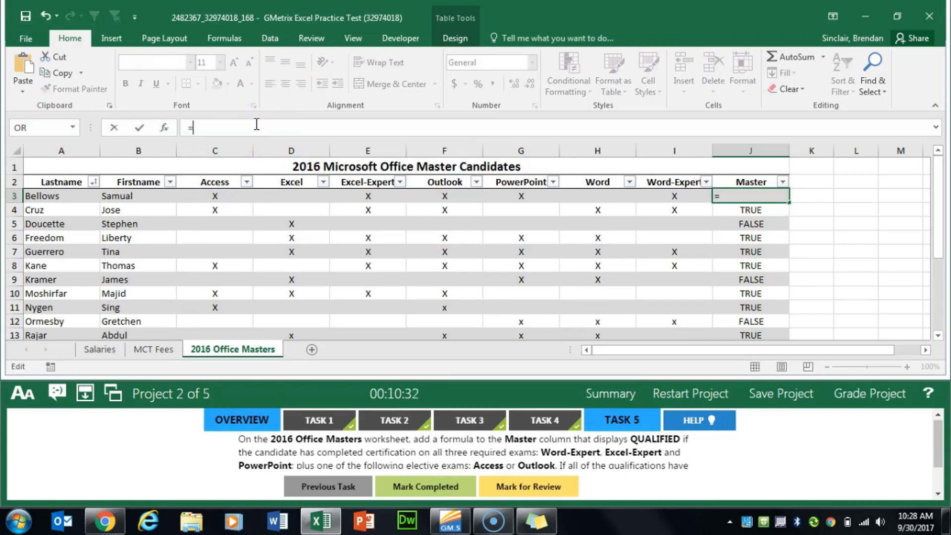
click(164, 128)
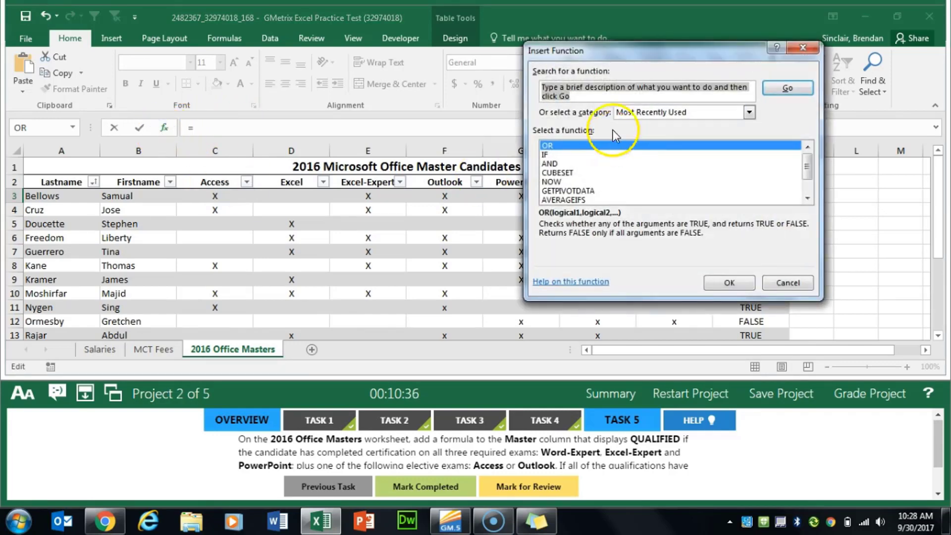
text(and)
key(Return)
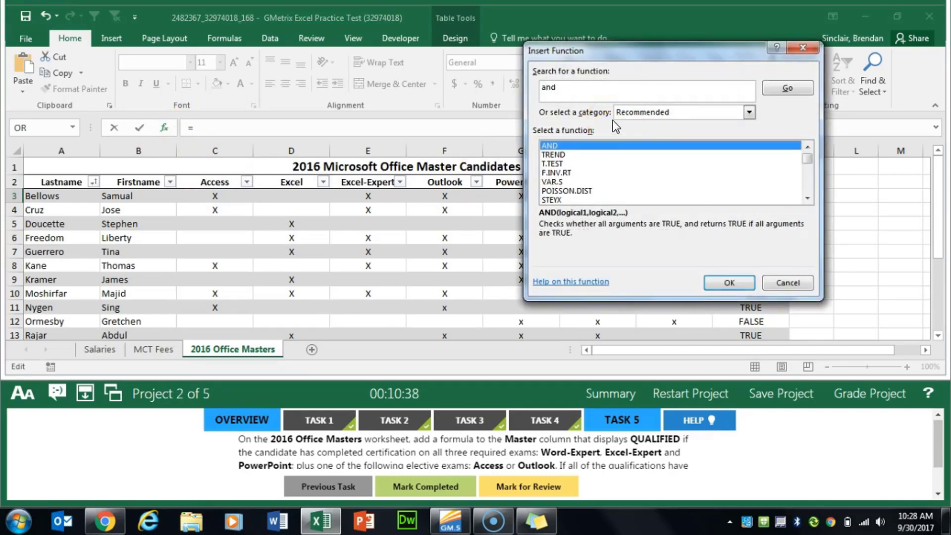
click(732, 282)
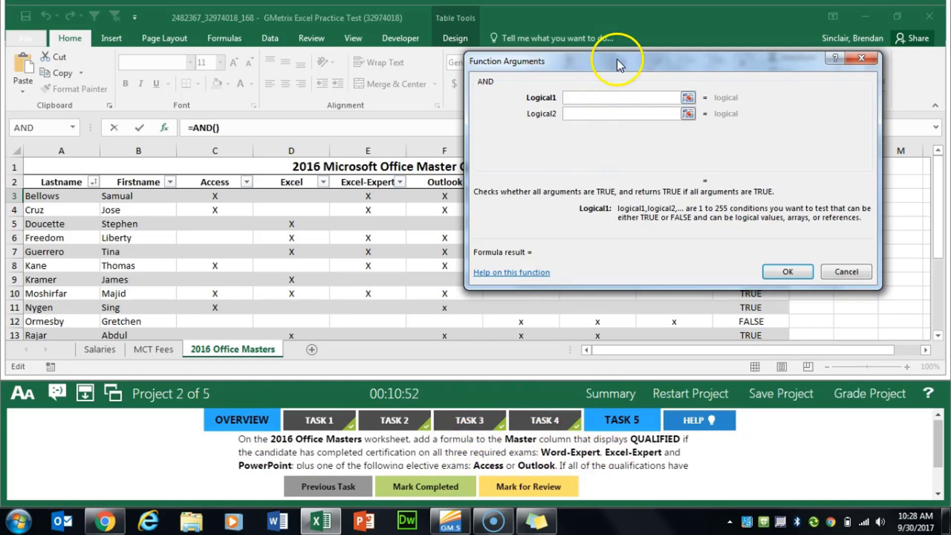
Set the AND function's first three conditions to E3="X", G3="X" and I3="X"
drag(618, 61, 626, 58)
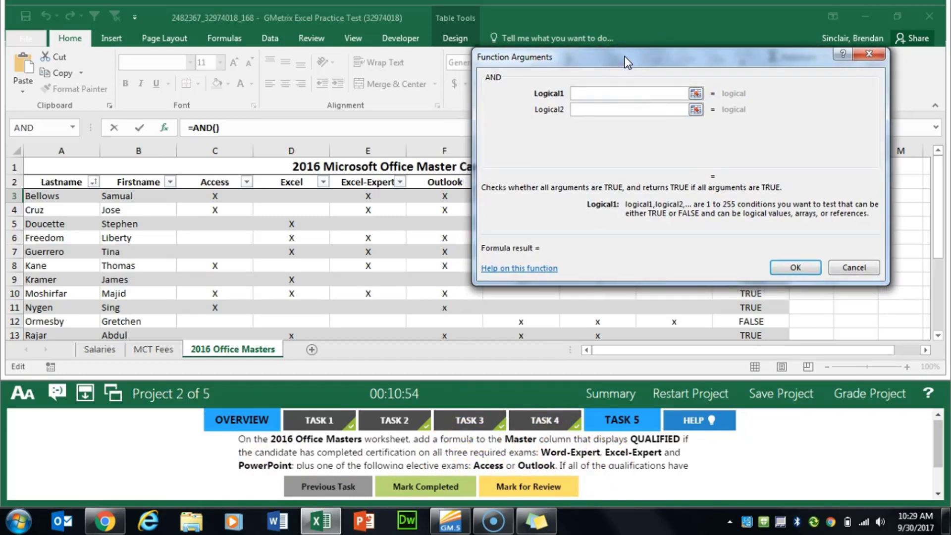
text(E3="X")
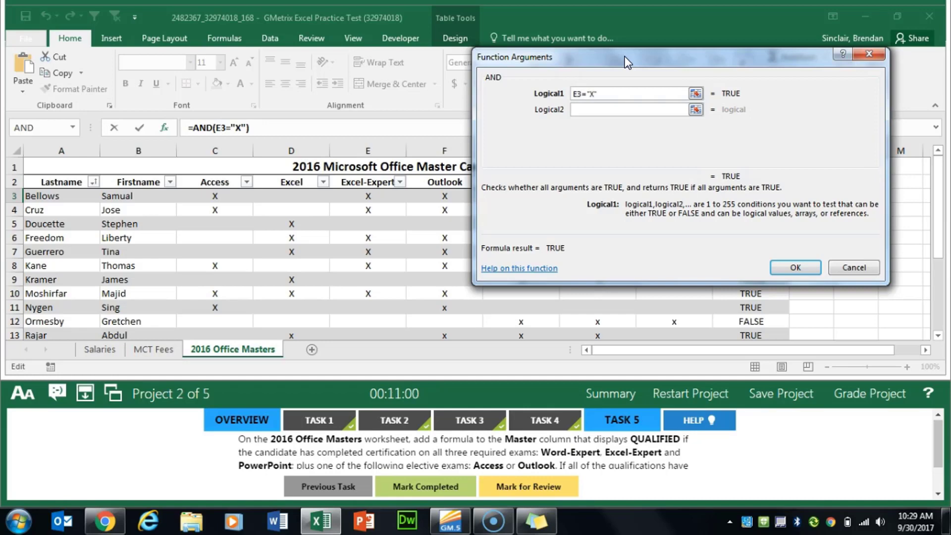
key(Tab)
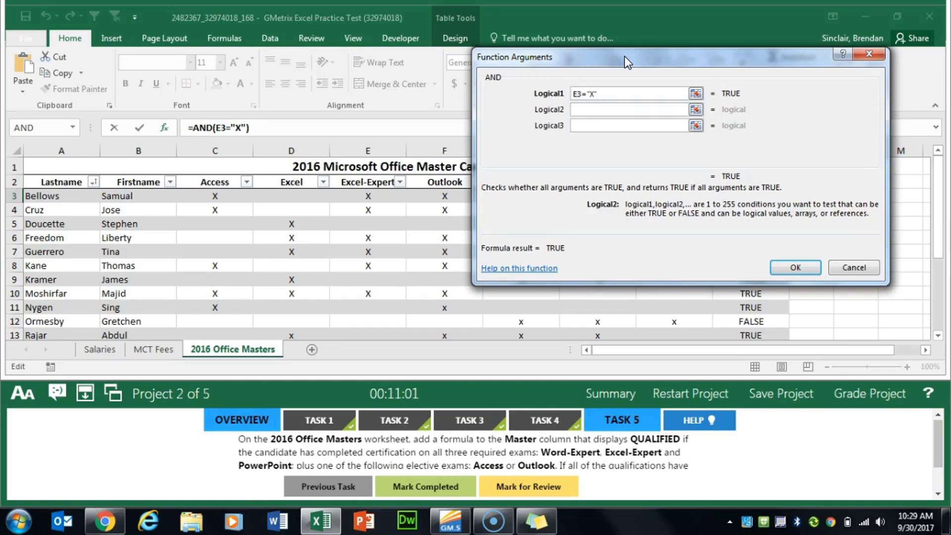
drag(626, 59, 350, 86)
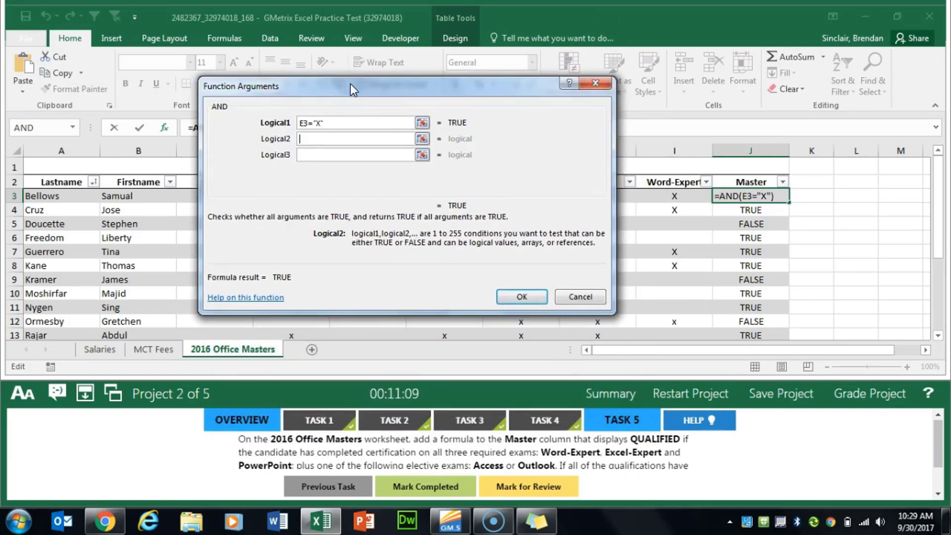
text(G)
drag(350, 84, 751, 85)
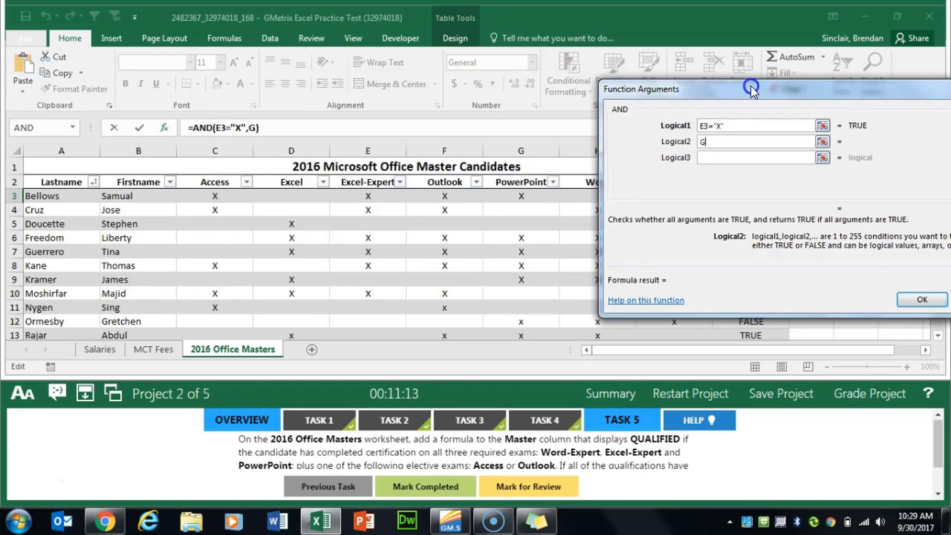
text(3="X")
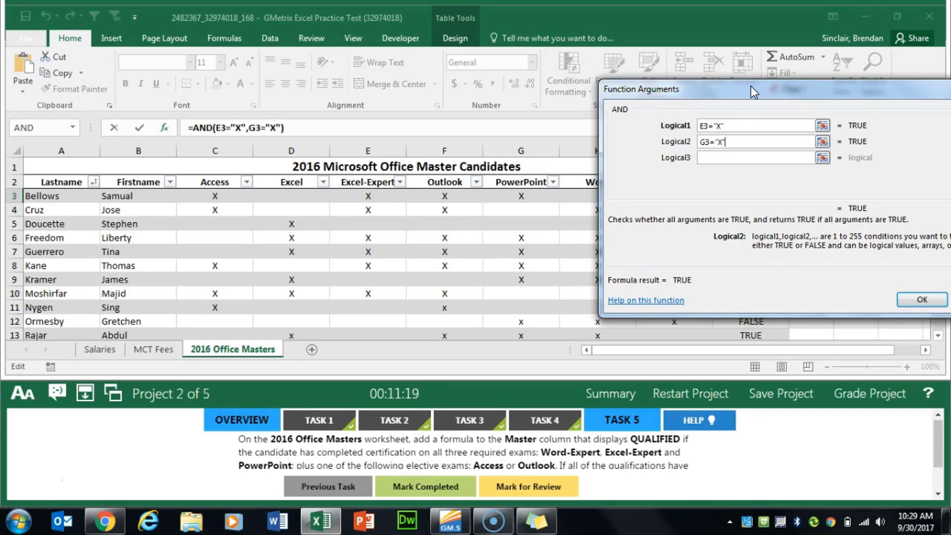
key(Tab)
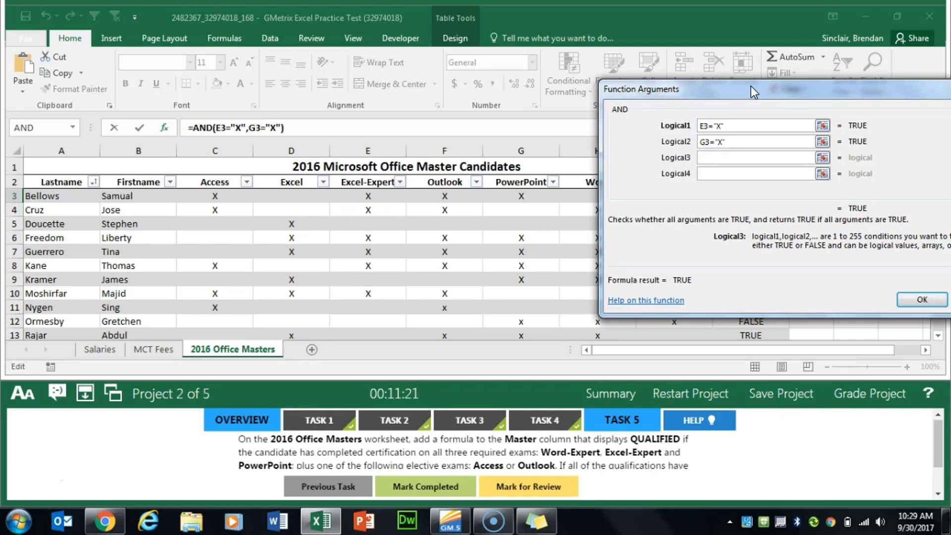
text(I3=)
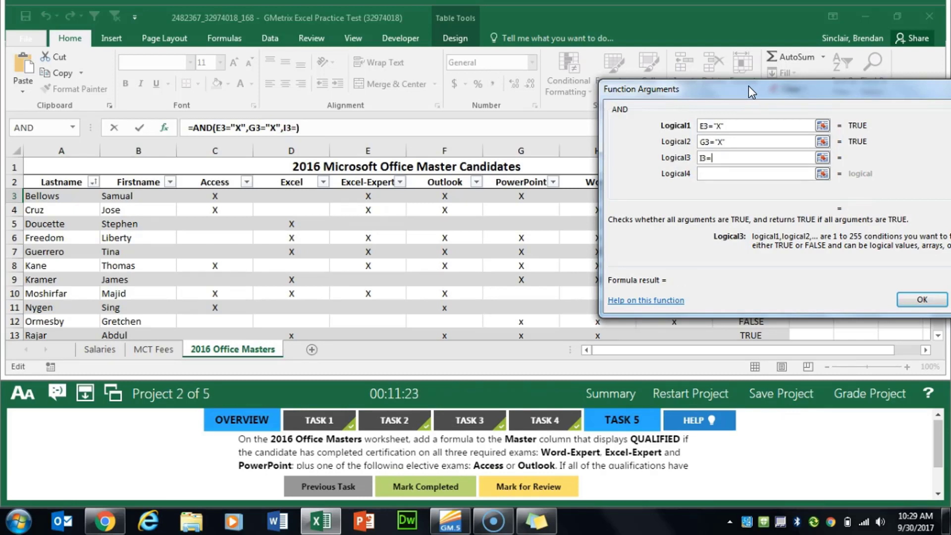
text("X")
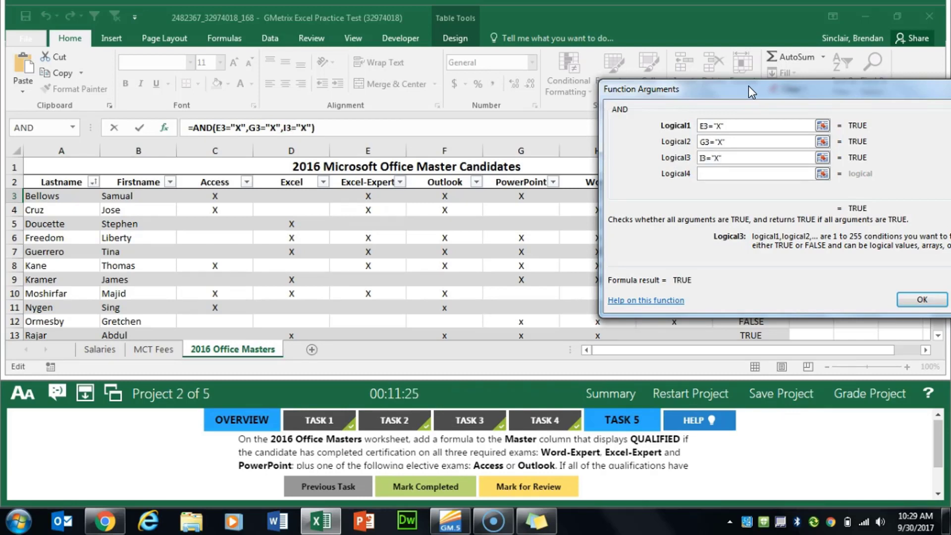
Paste the copied OR(C3="X",F3="X") expression as the AND function's fourth condition and confirm the formula
click(729, 174)
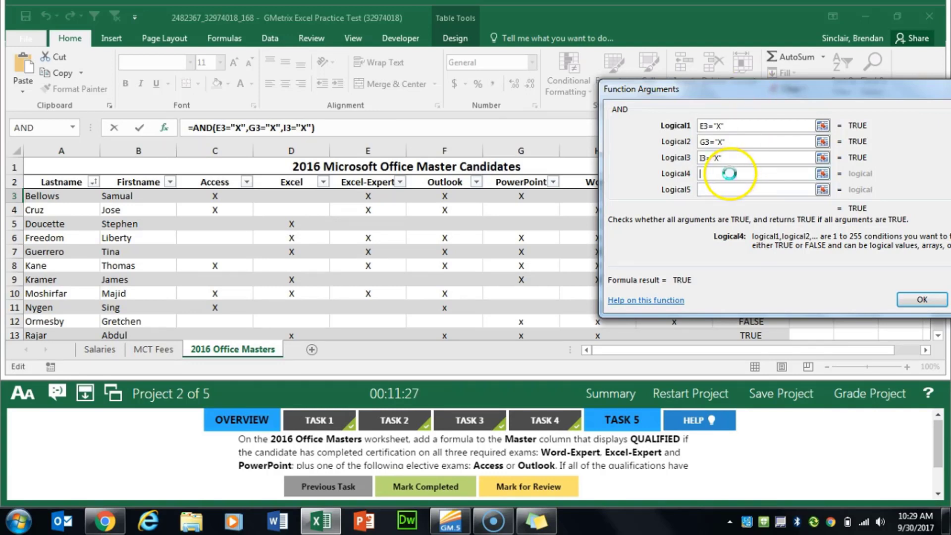
key(ctrl+v)
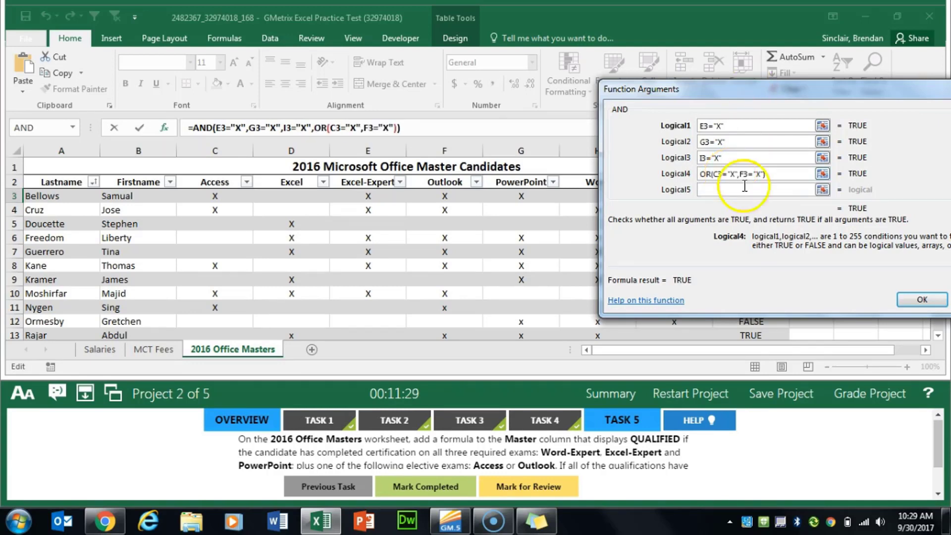
click(827, 99)
drag(826, 99, 511, 64)
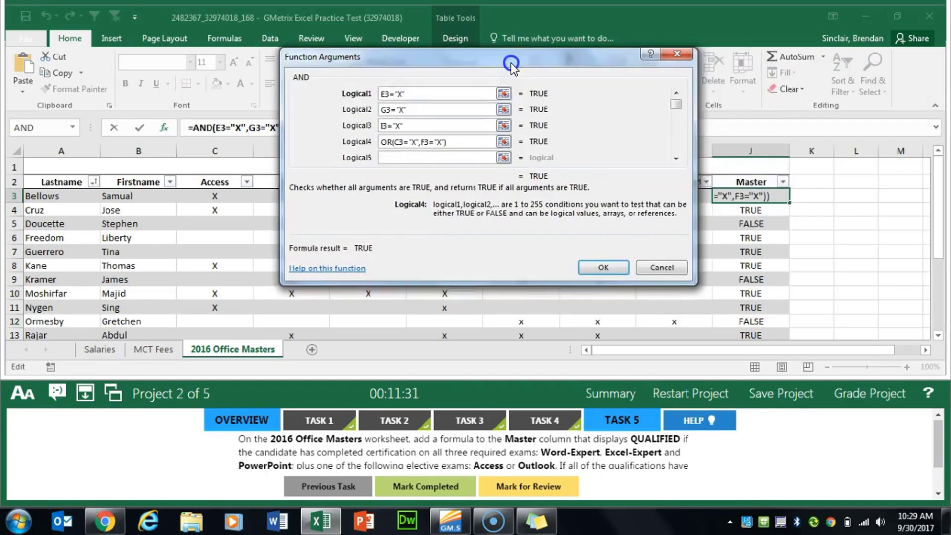
click(609, 268)
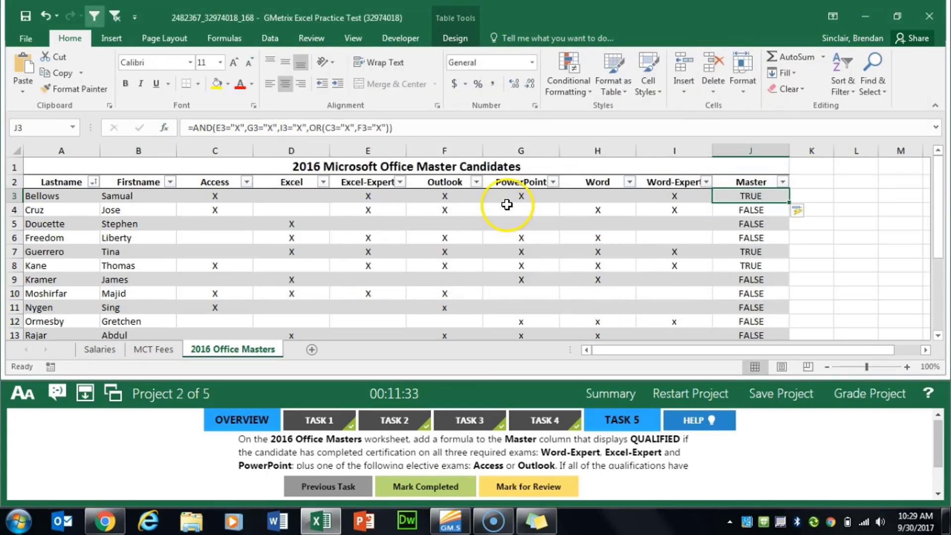
Move the whole AND expression from J3's formula into the logical test of a new IF function
click(403, 128)
shift+click(193, 128)
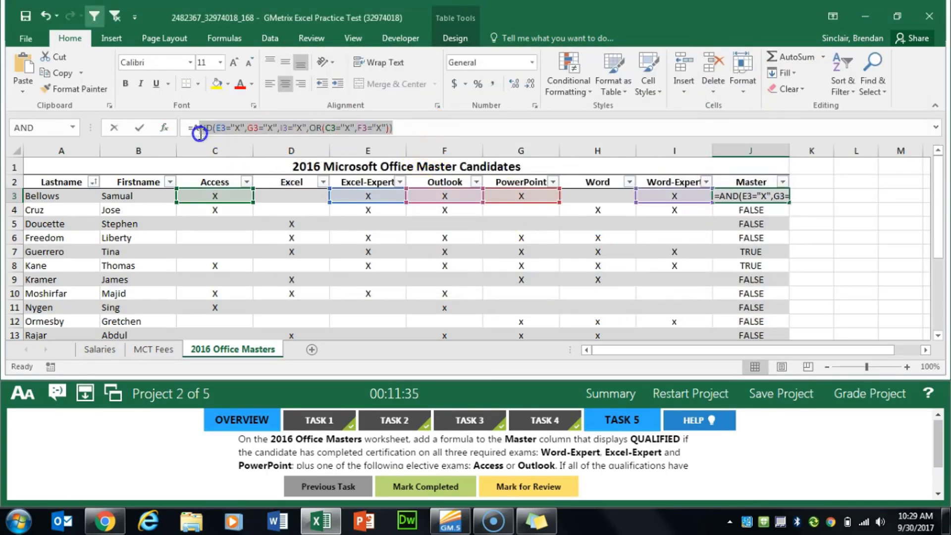
key(BackSpace)
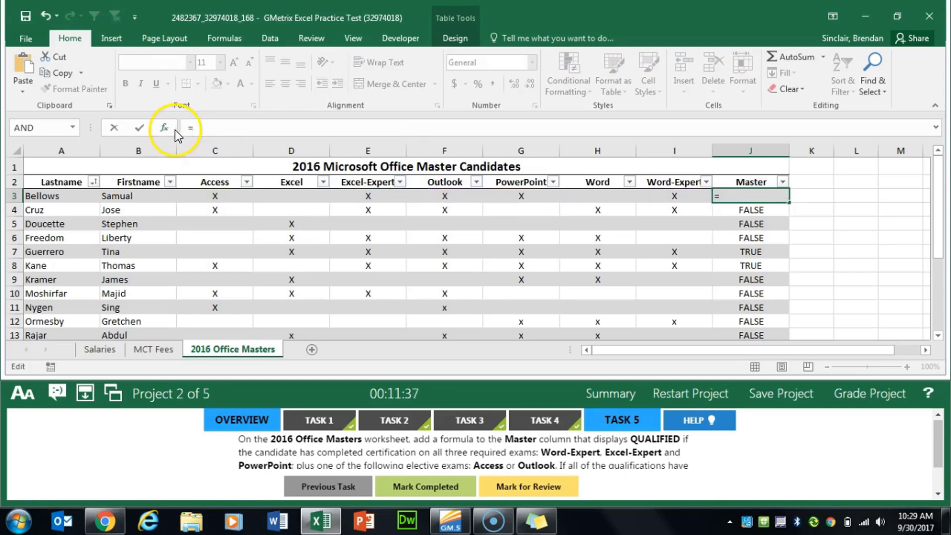
click(167, 127)
double_click(470, 159)
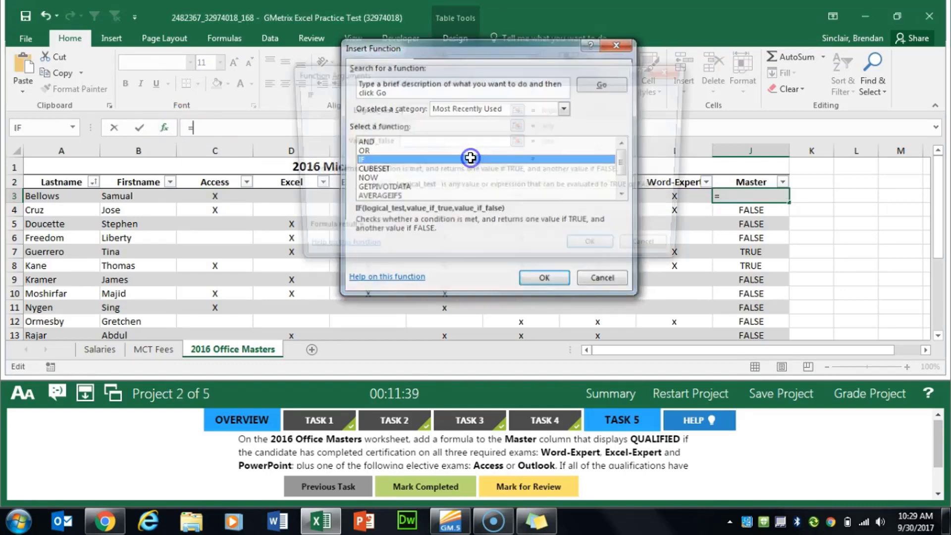
text(AND(E3="X",G3="X",H3="X",OR(C3="X",F3="X")))
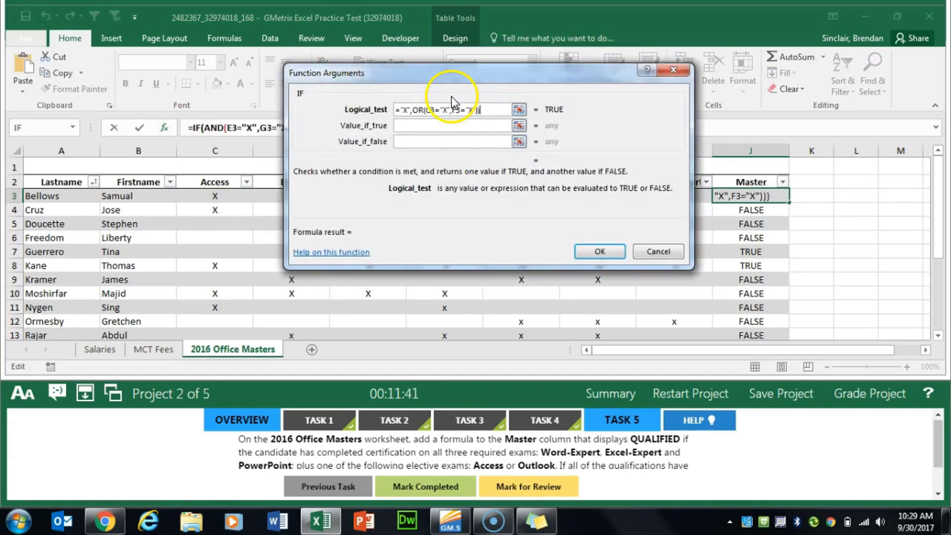
Set the IF function's true value to "QUALFIED" and its false value to an empty string "", and confirm the formula
click(450, 126)
text(Q)
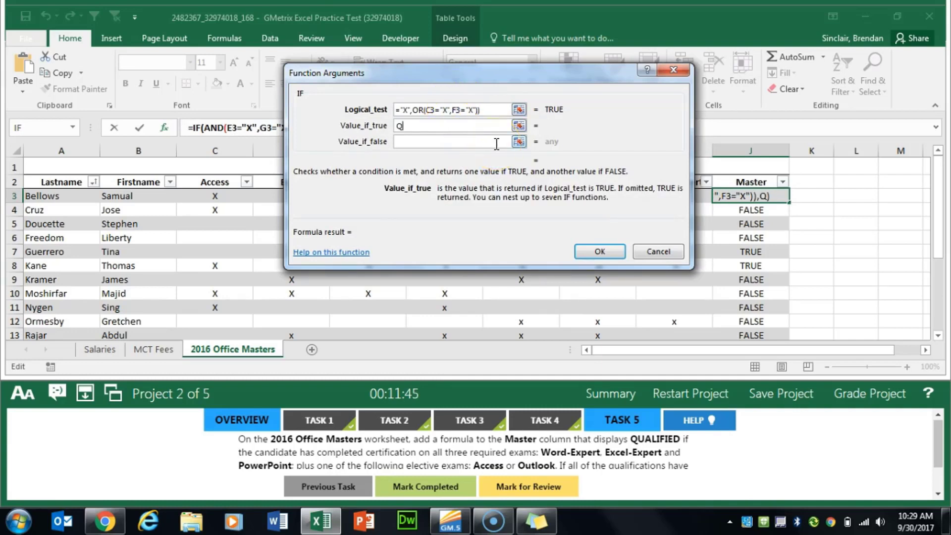
text(UALFIED)
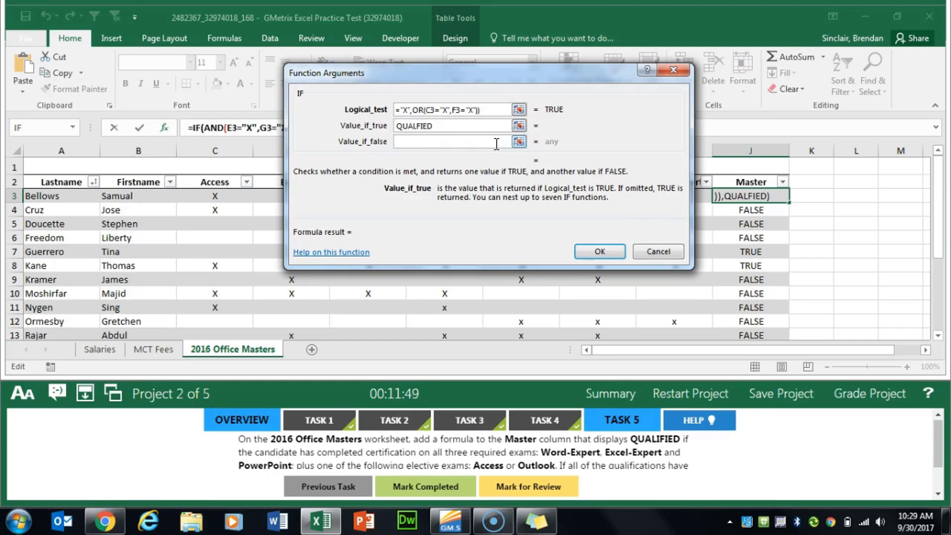
click(497, 142)
text("")
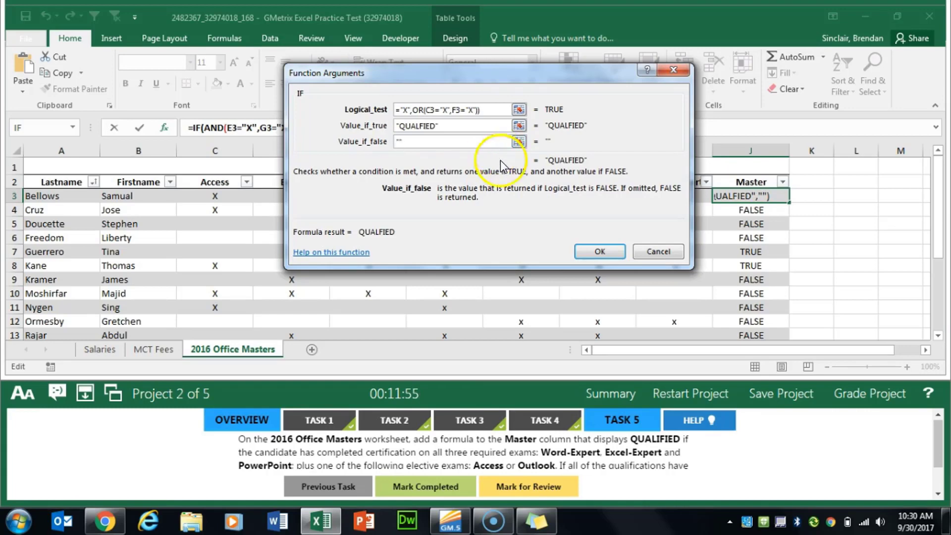
click(602, 251)
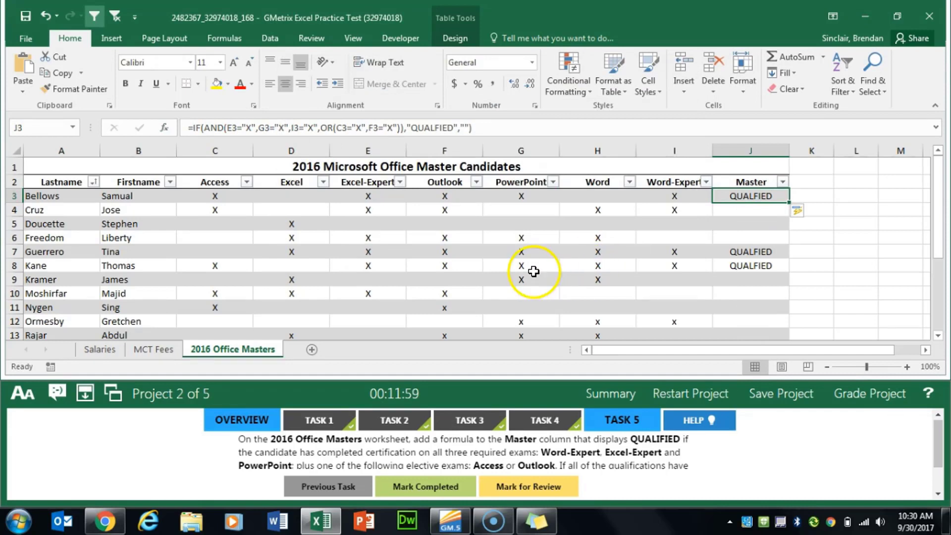
Correct the spelling of the true value in J3's IF formula to "QUALIFIED" and mark Task 5 completed
click(435, 128)
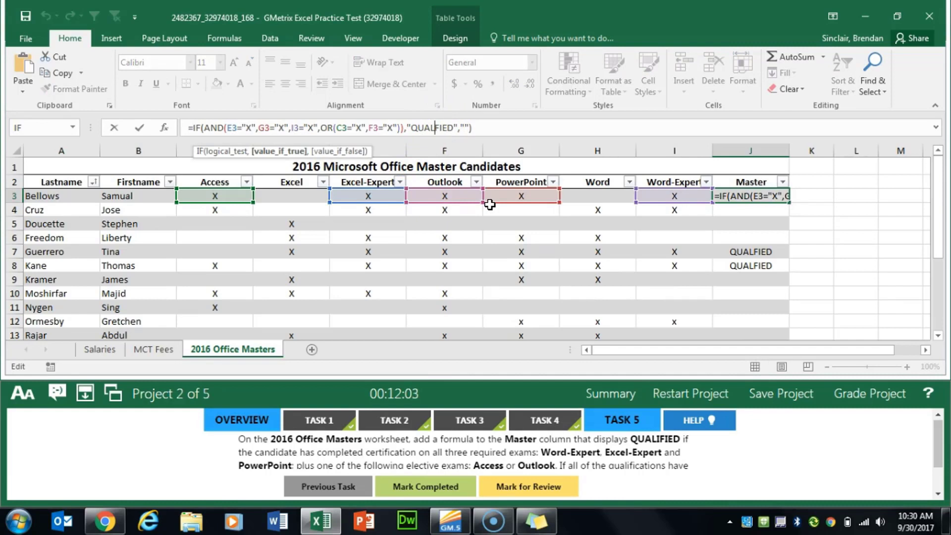
text(I)
key(Return)
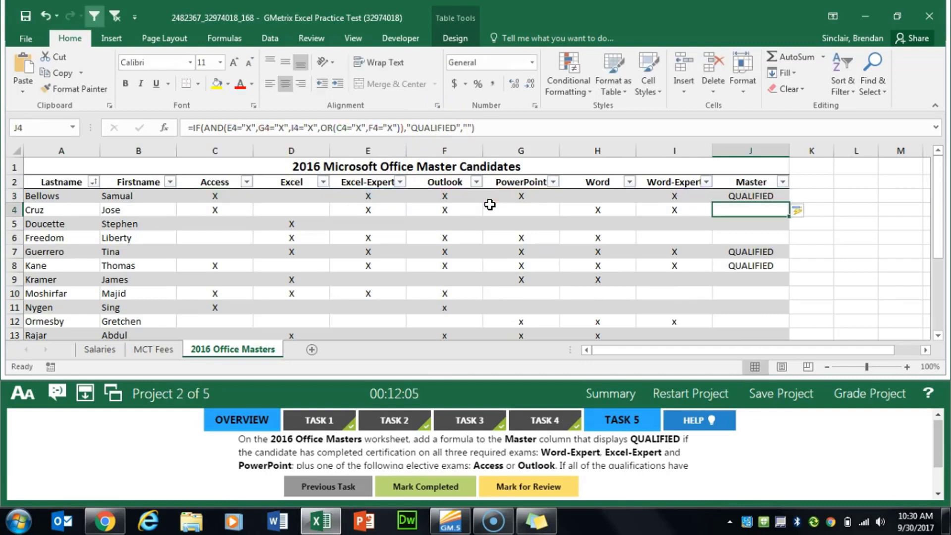
click(436, 485)
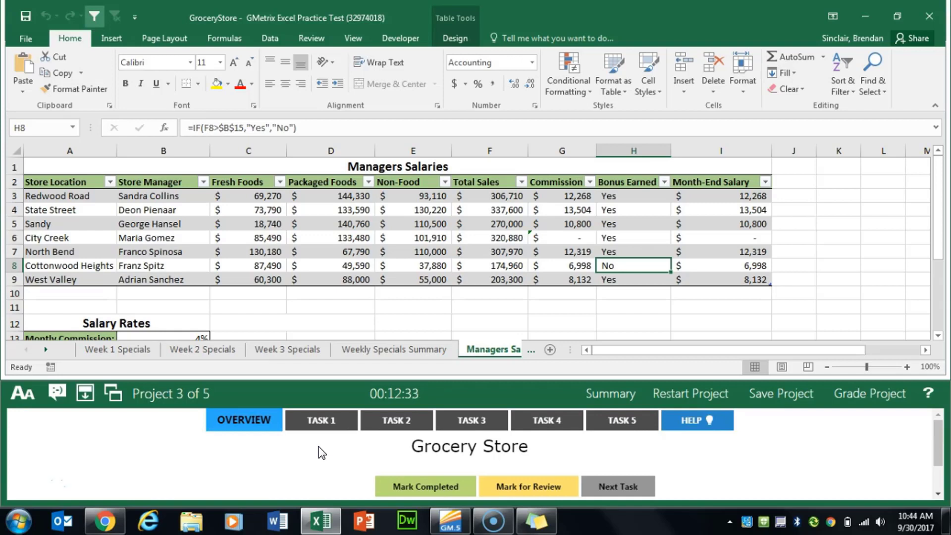
Open Task 1 of Project 3 and insert an OR function in cell D10 of the Week 1 Specials worksheet
click(331, 423)
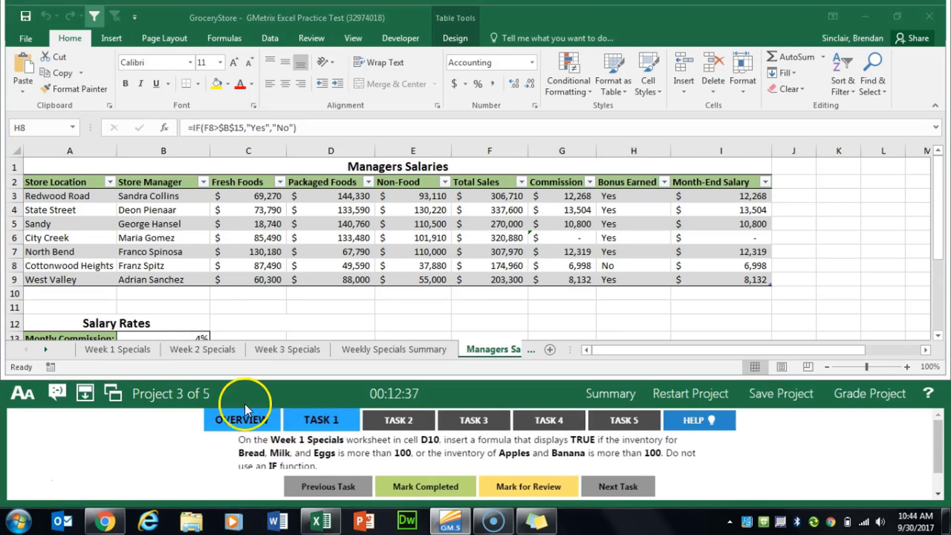
click(133, 353)
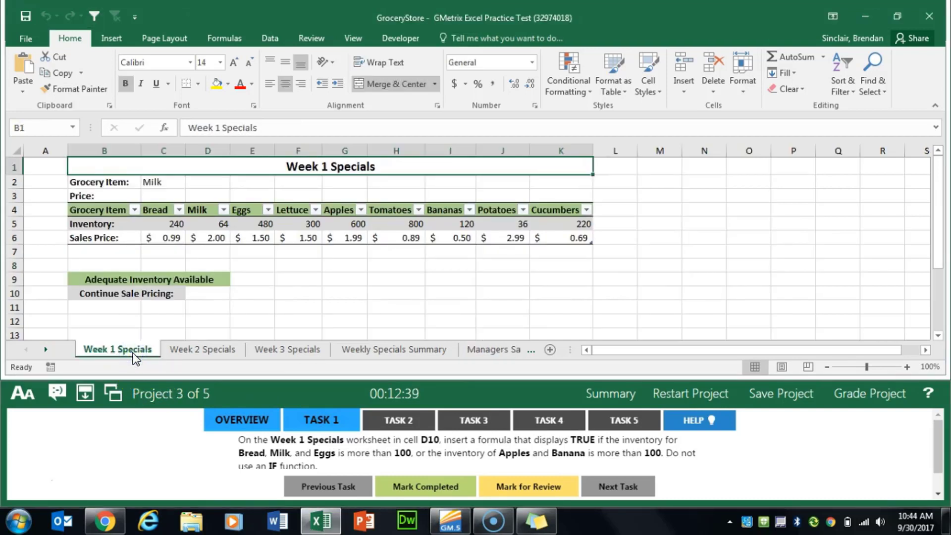
click(225, 292)
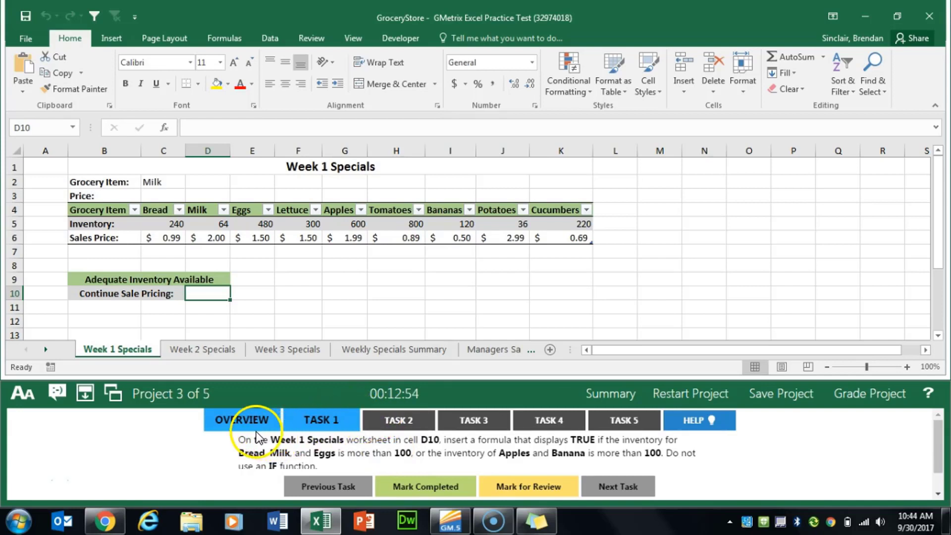
click(170, 126)
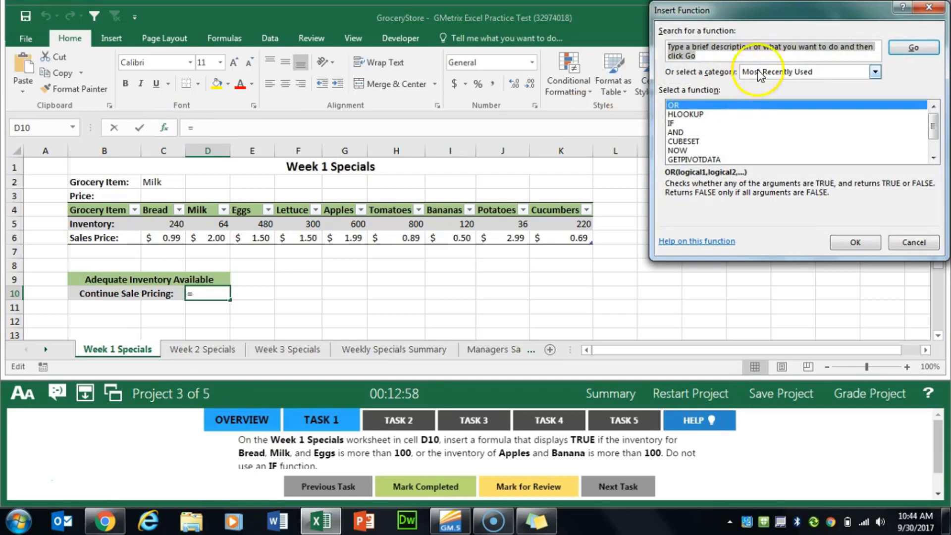
drag(765, 11, 526, 54)
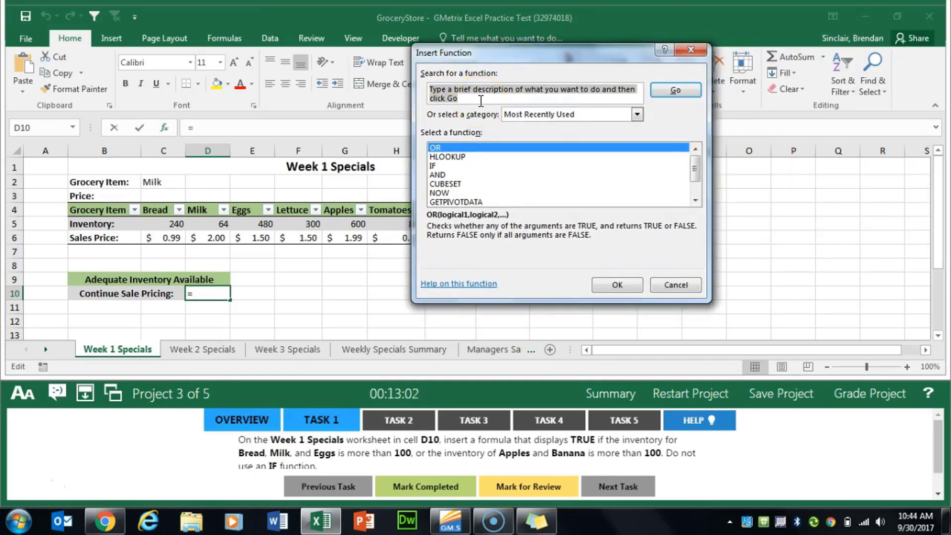
text(or)
key(Return)
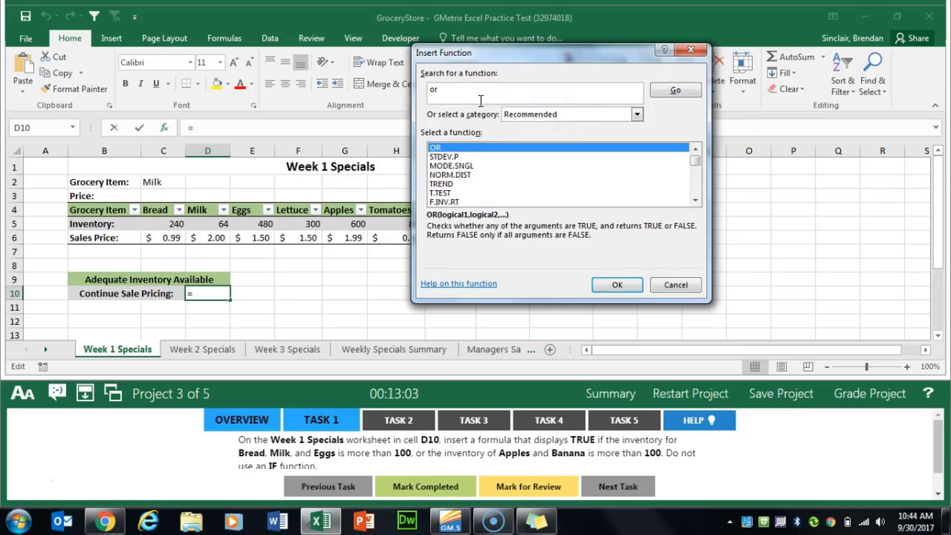
click(601, 284)
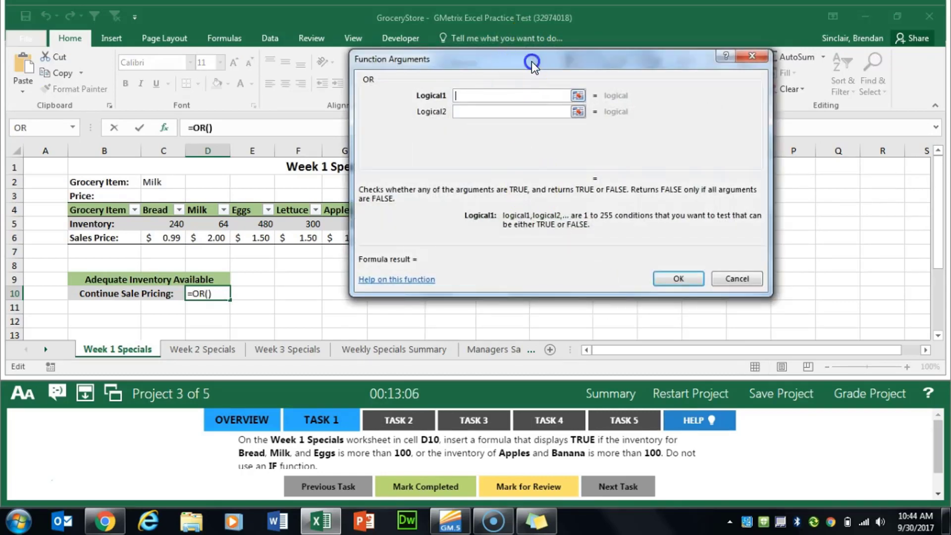
drag(532, 62, 711, 42)
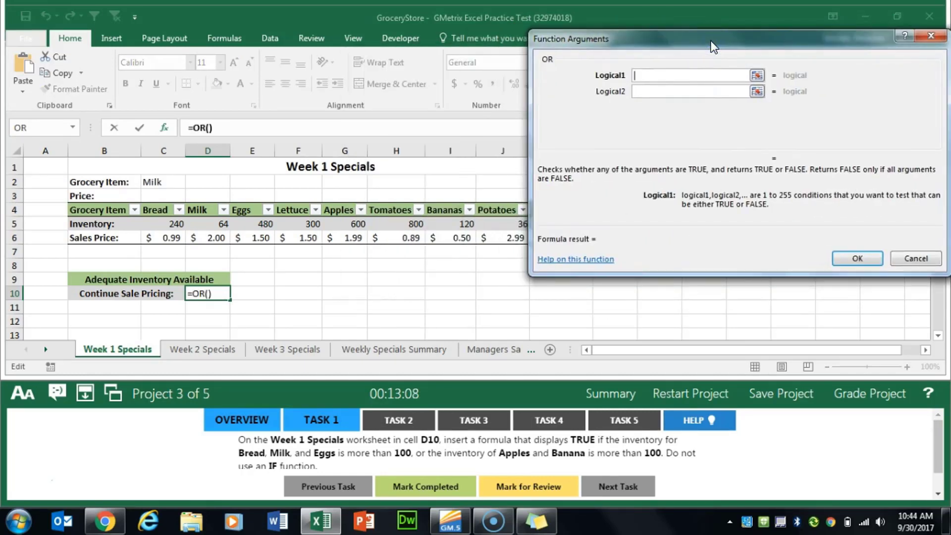
Set the OR function's first condition to and(C5>100,D5>100,E5>100) for the Bread, Milk and Eggs inventory
text(and()
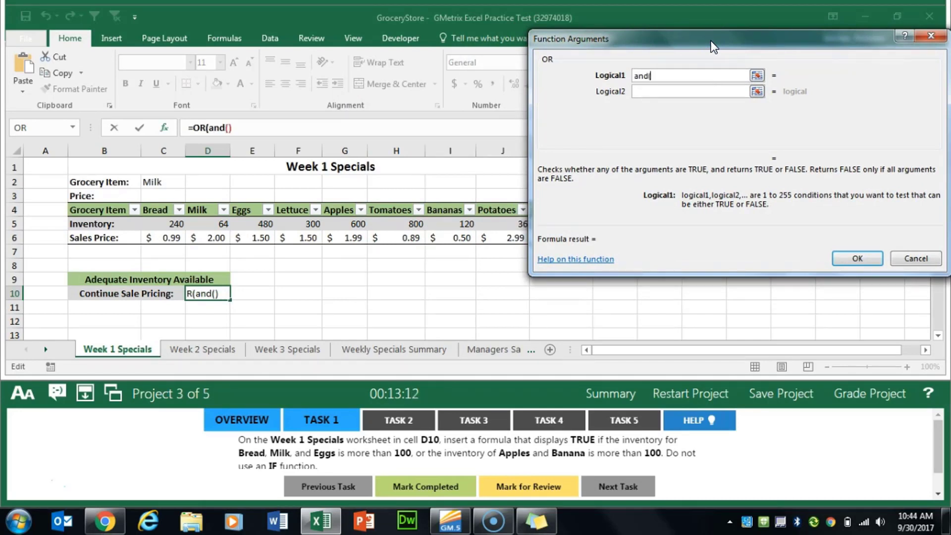
text(C5>100)
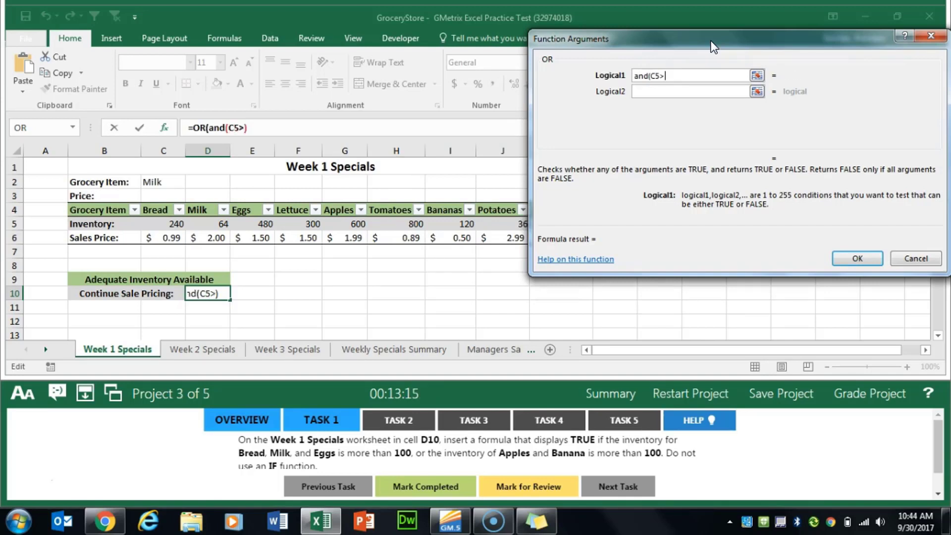
text(,)
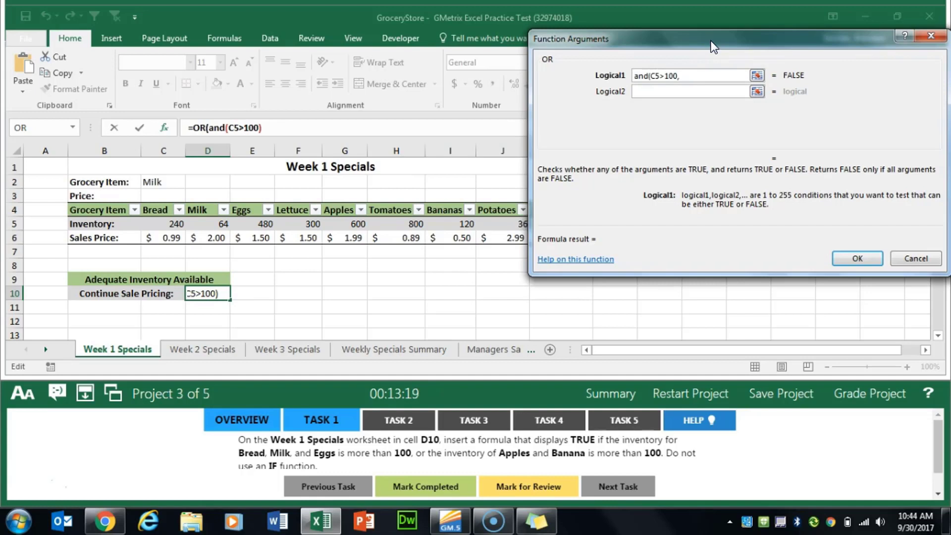
text(D5>)
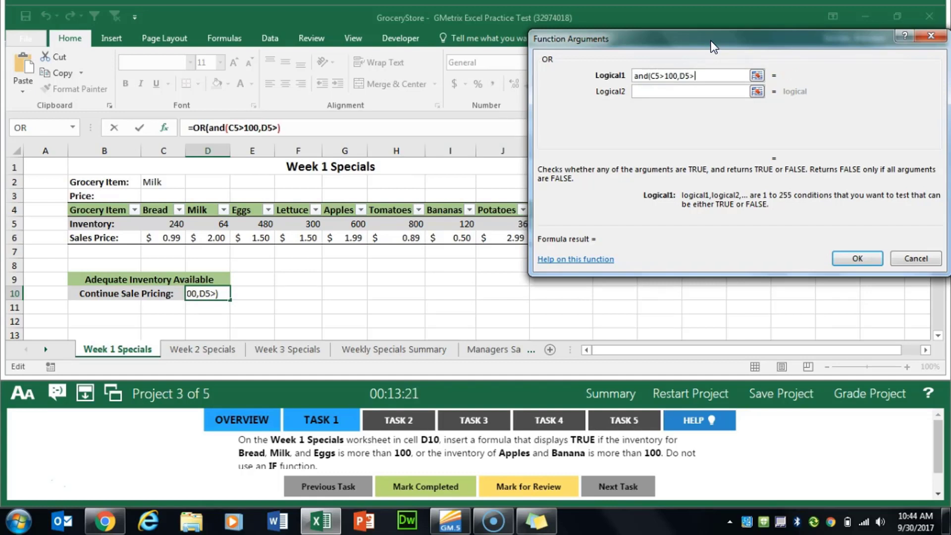
text(100,)
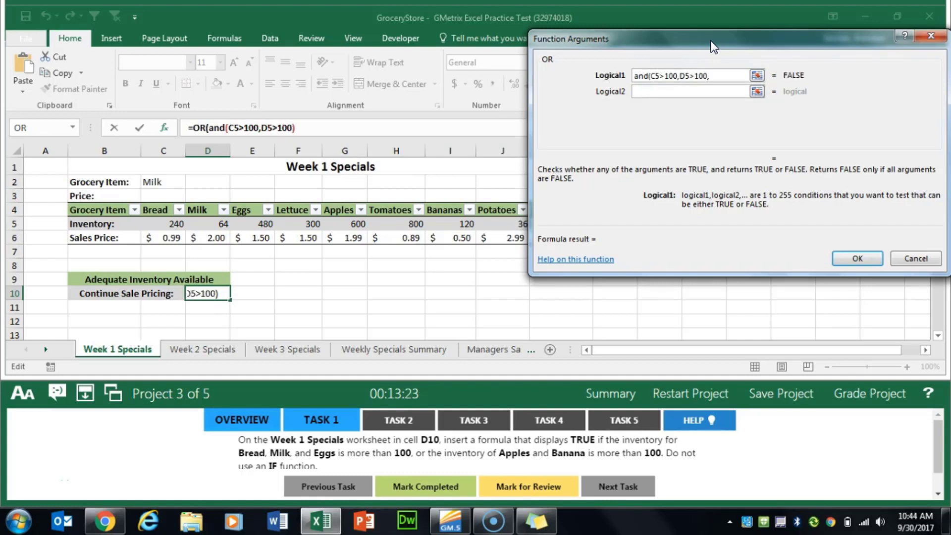
text(E)
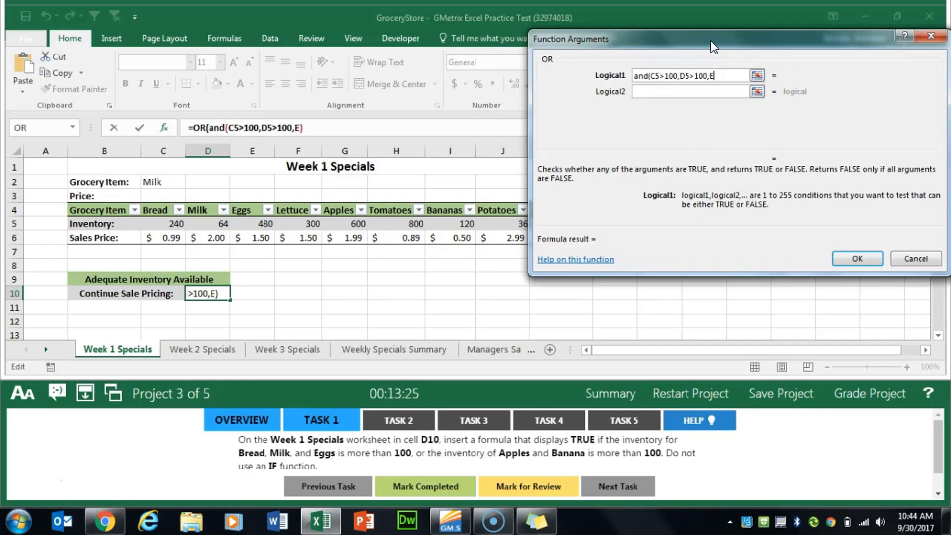
text(5>100)
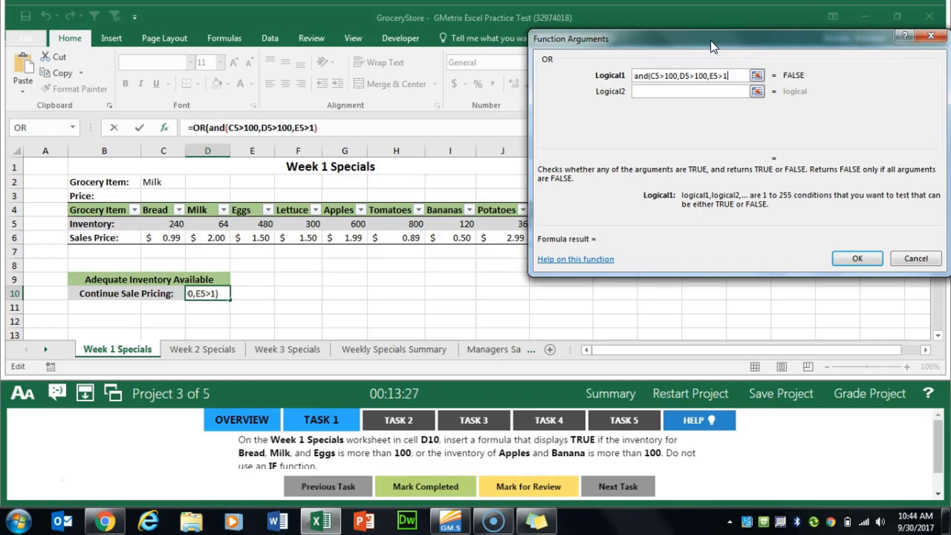
text())
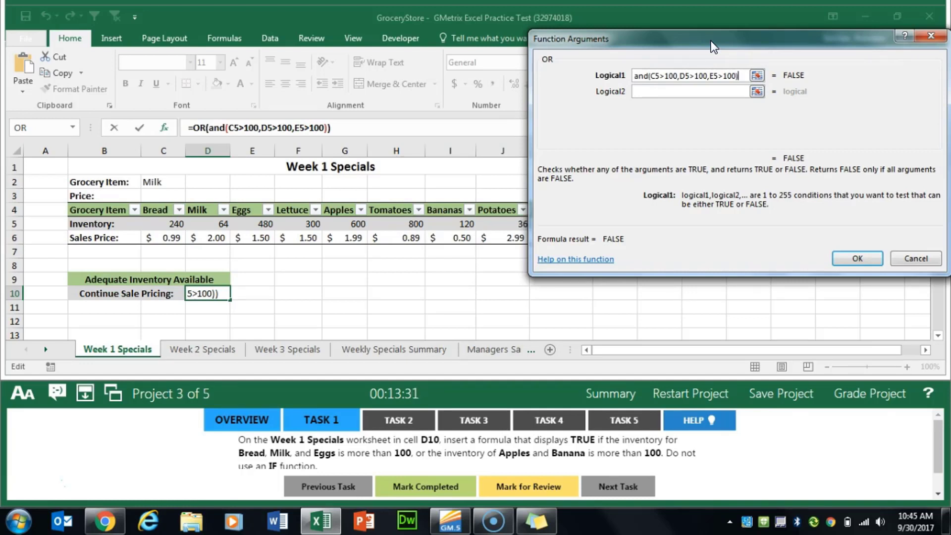
Set the OR function's second condition to and(G5>100,I5>100), confirm the formula and mark Task 1 completed
key(Tab)
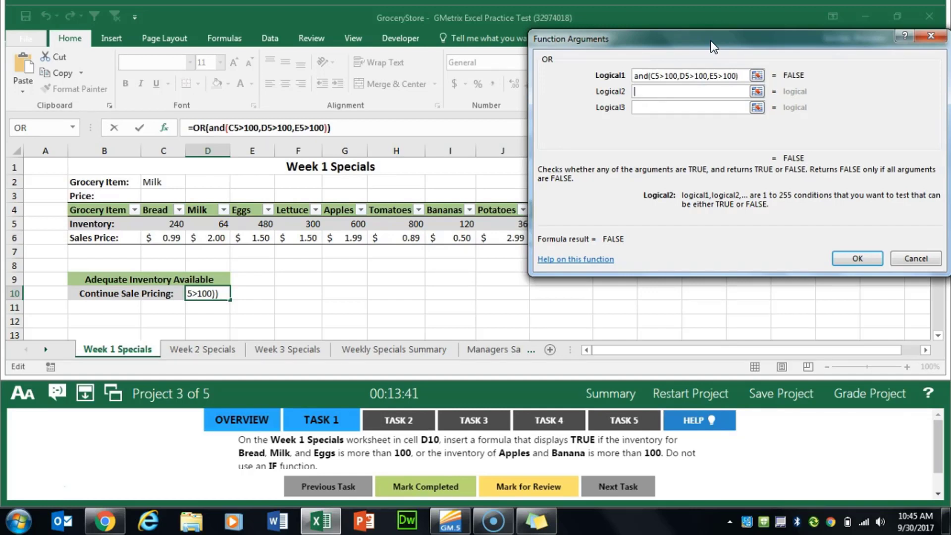
text(and)
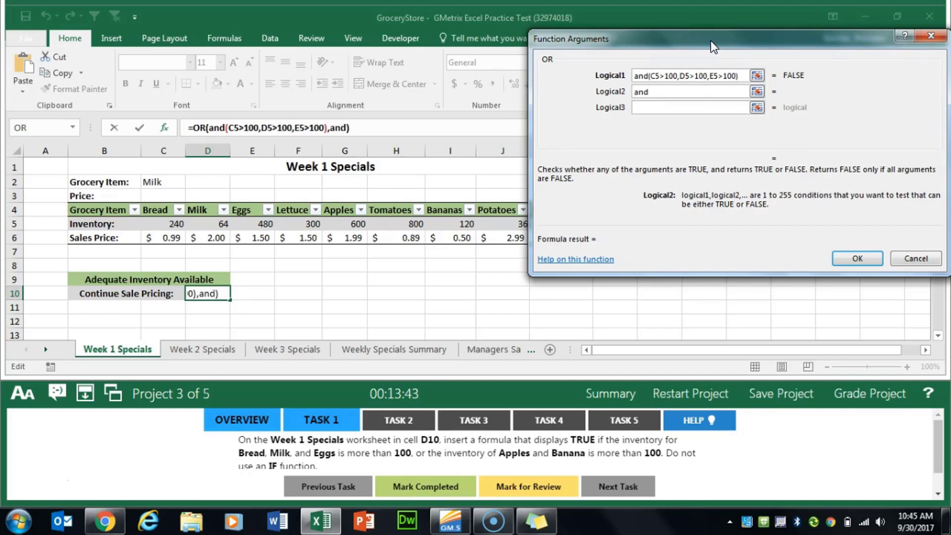
text((G5>10)
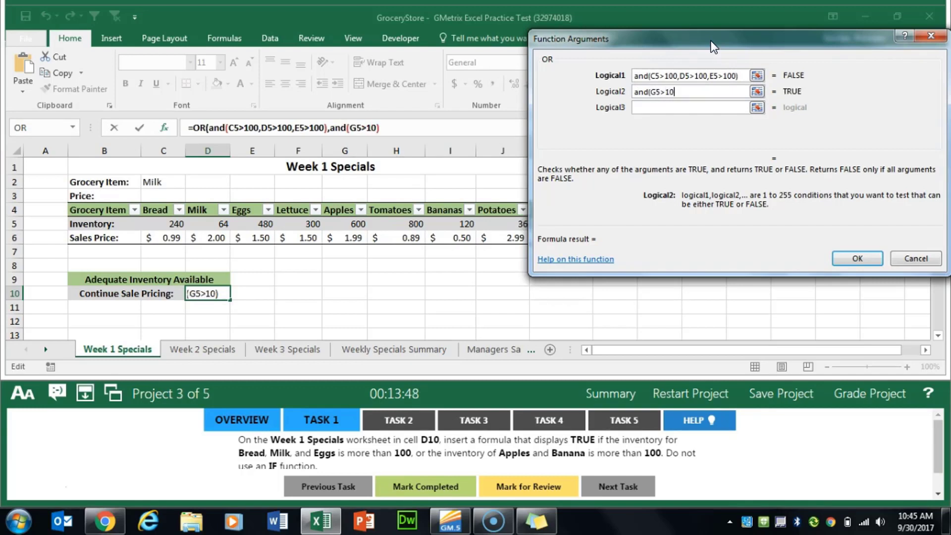
text(0,)
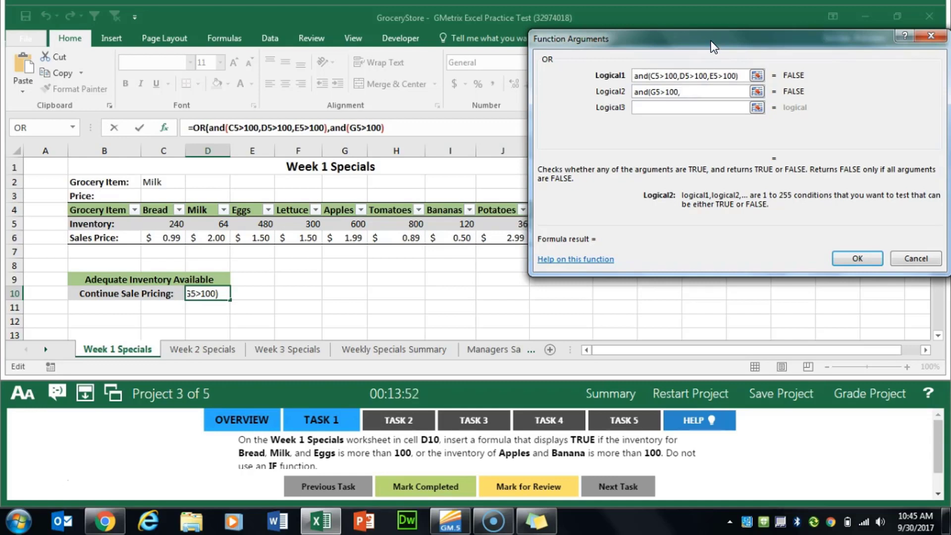
text(I)
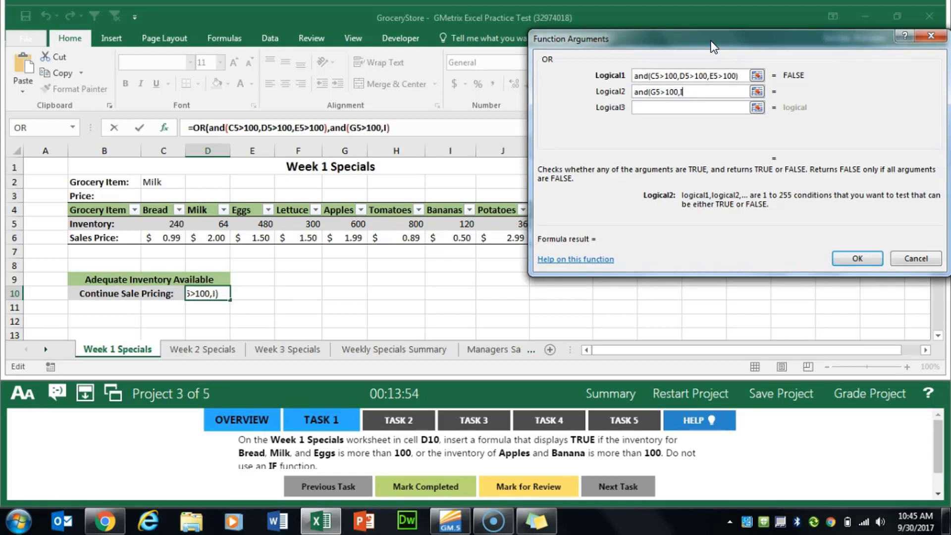
text(5>100)
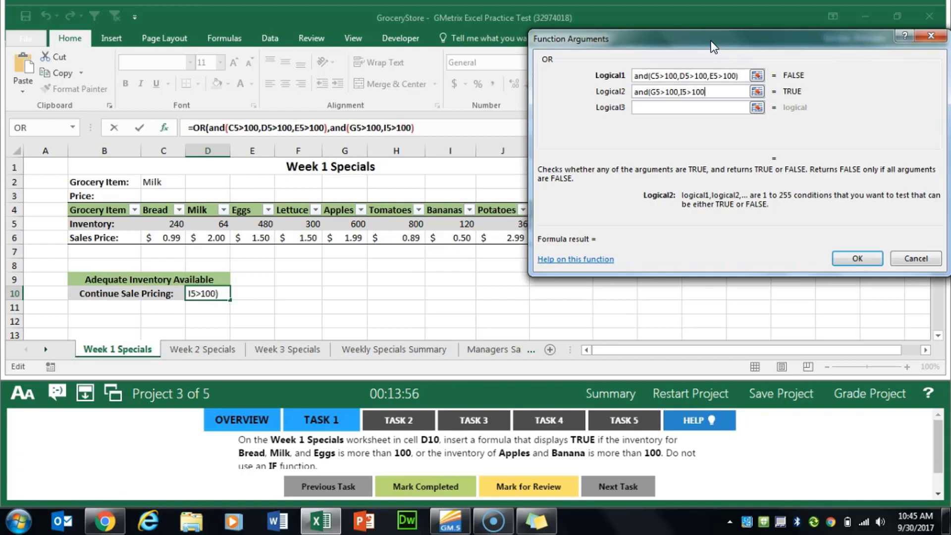
text())
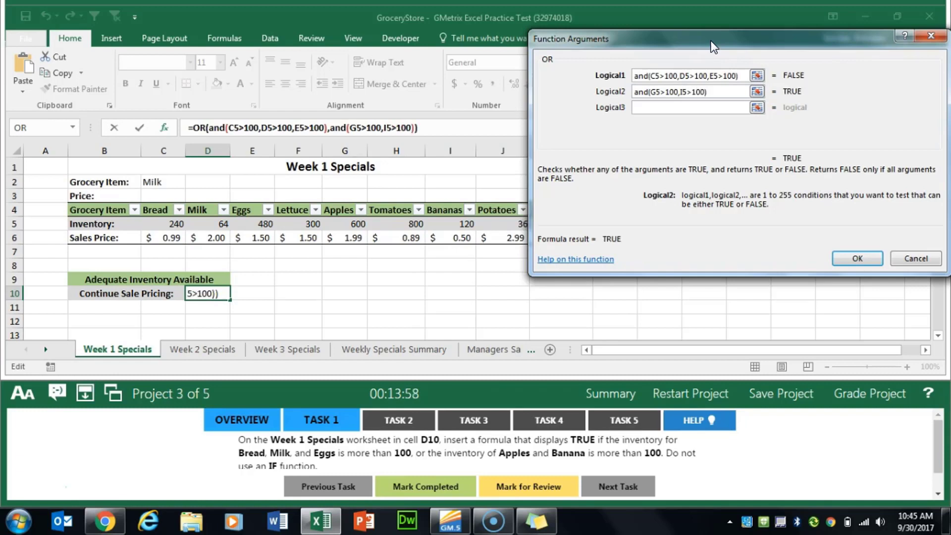
key(Return)
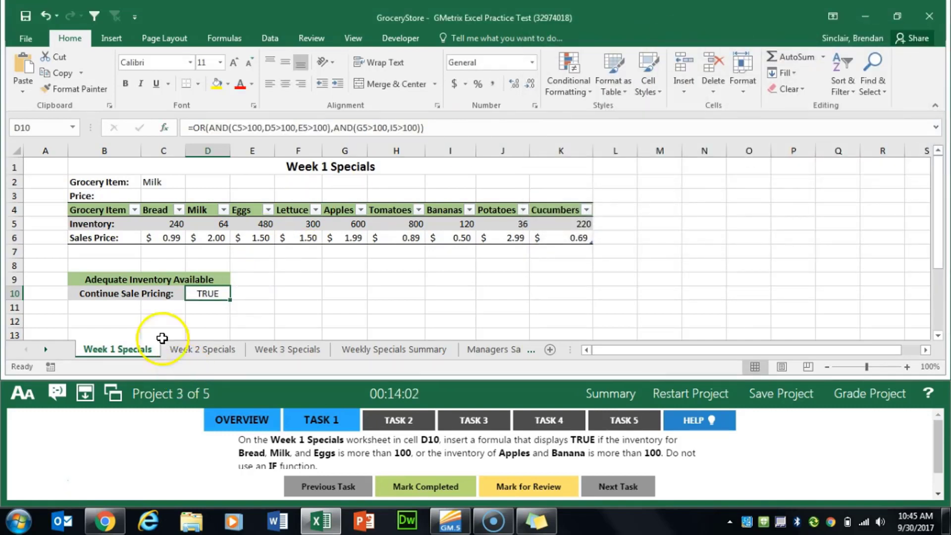
click(419, 485)
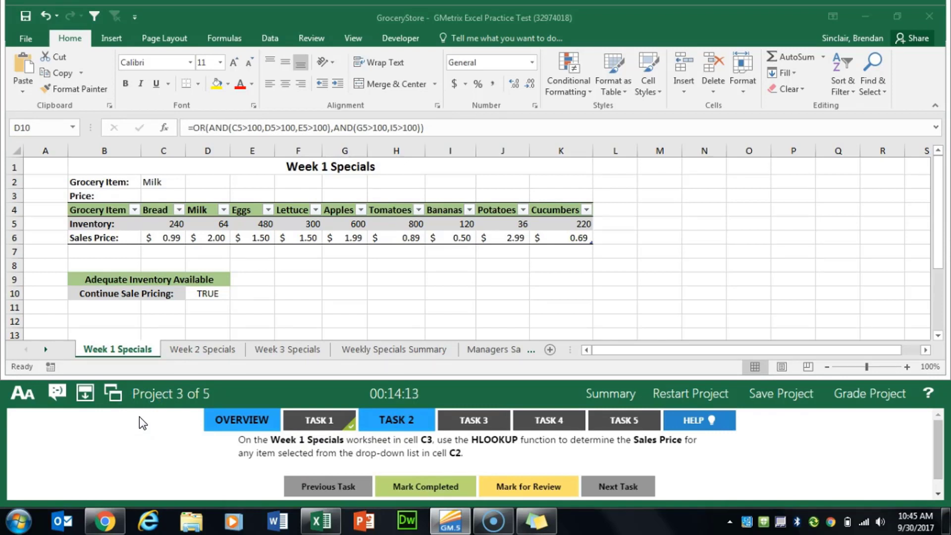
Insert an HLOOKUP function in the Price cell C3 of the Week 1 Specials worksheet
click(173, 181)
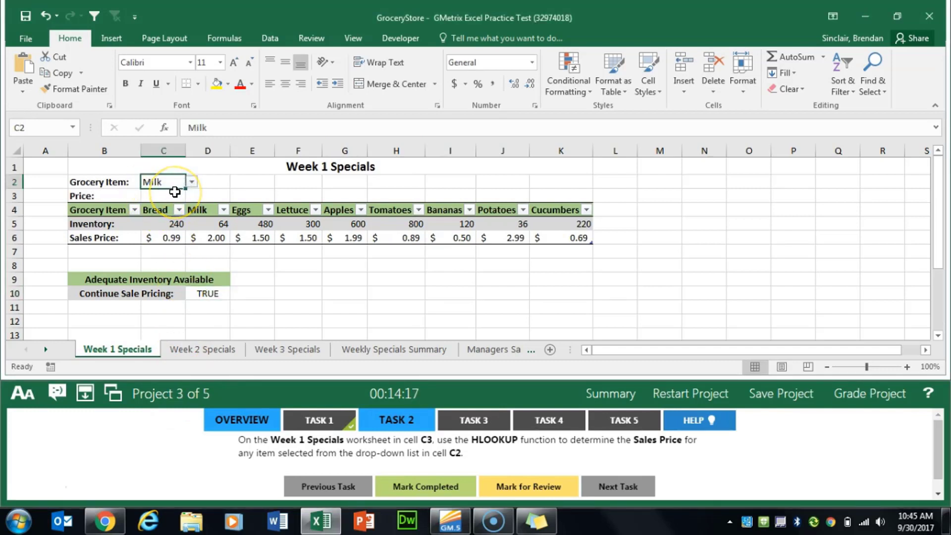
click(171, 196)
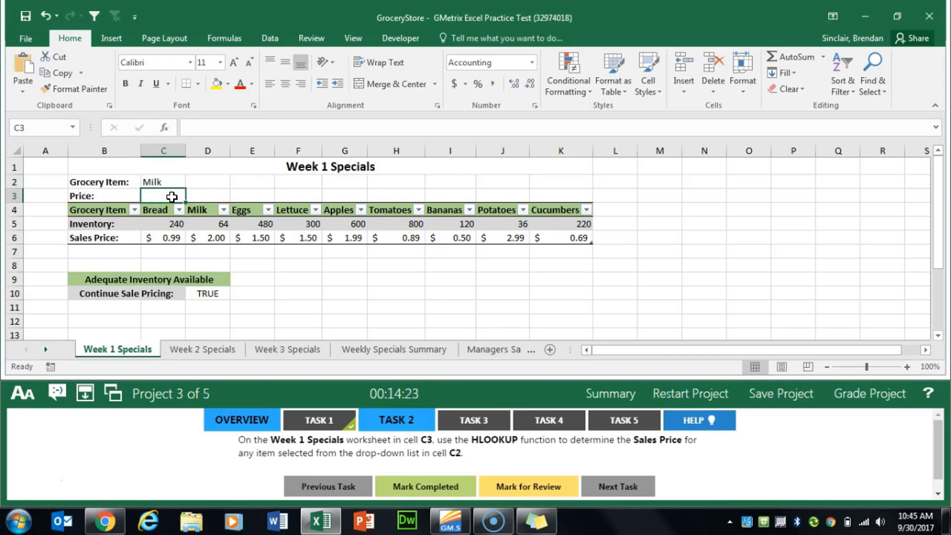
click(165, 128)
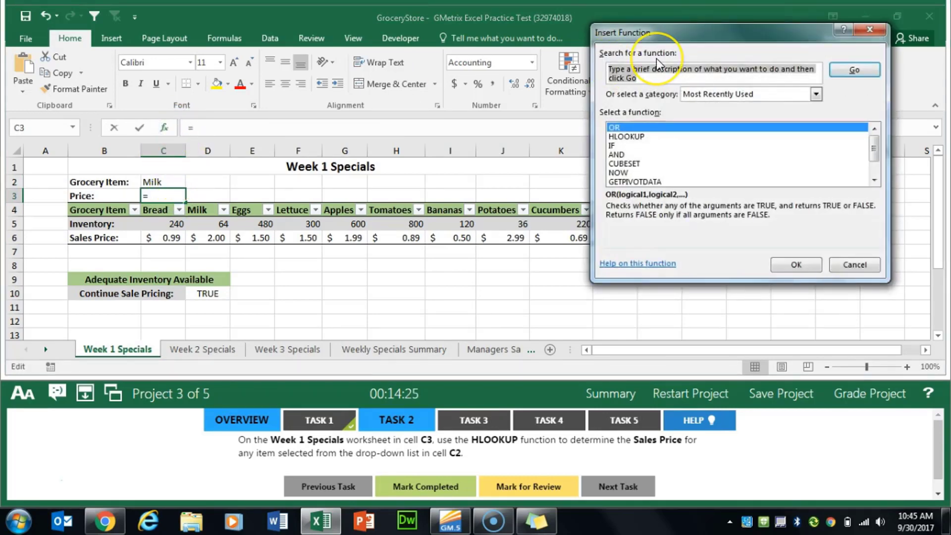
text(hlookup)
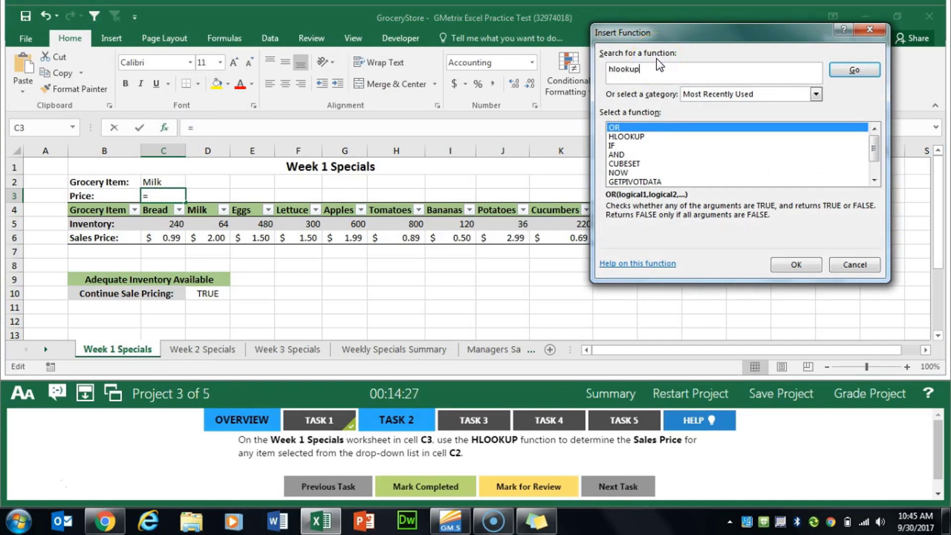
key(Return)
click(810, 269)
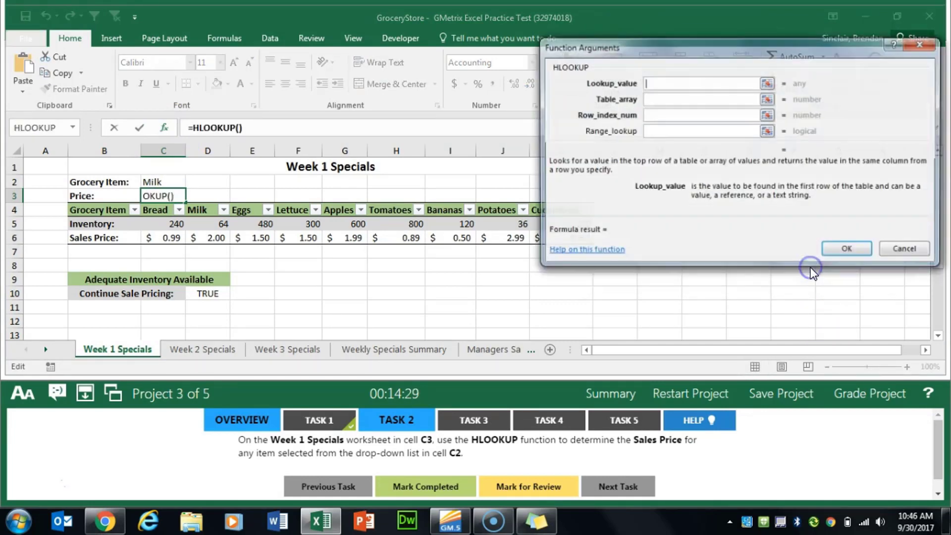
Set the HLOOKUP lookup value to C2 and its table array to C4:K6
click(152, 181)
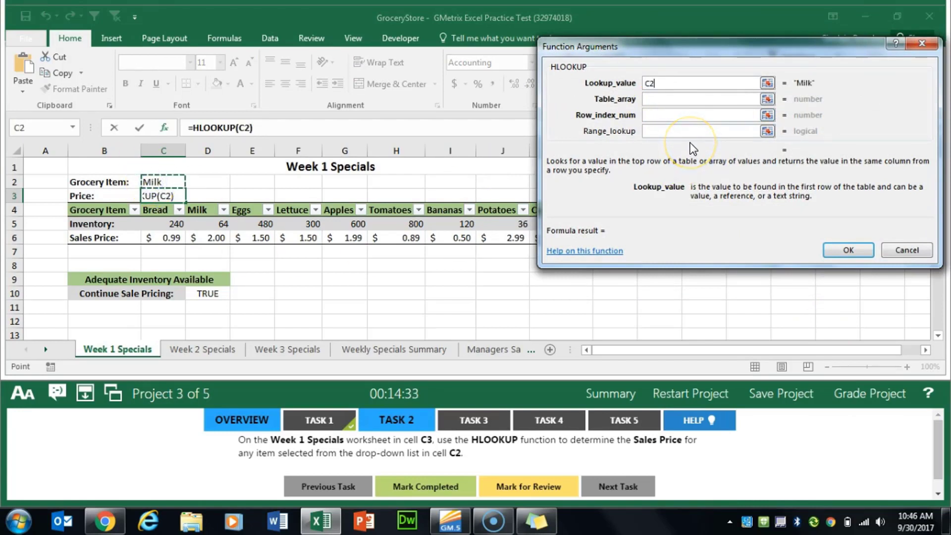
key(Tab)
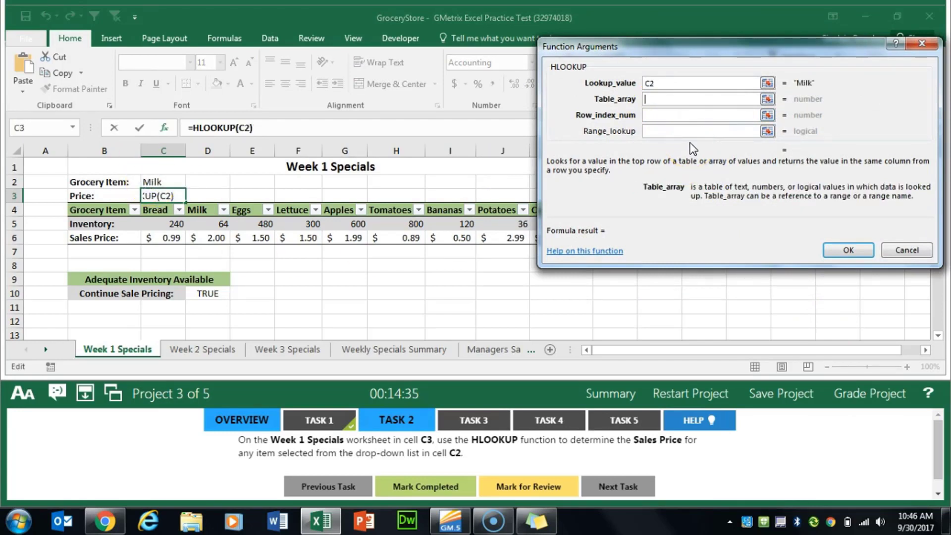
text(C4:K6)
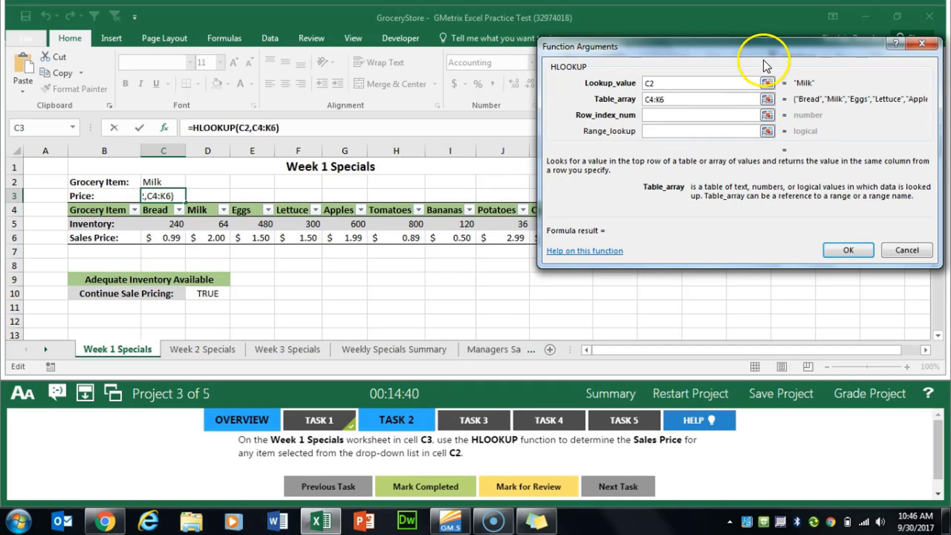
drag(766, 65, 565, 248)
drag(573, 178, 643, 62)
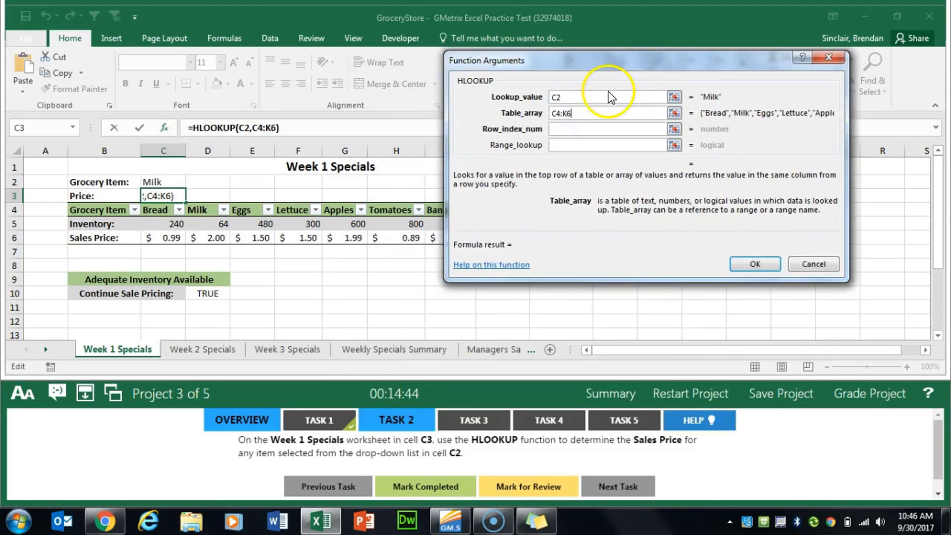
Set the HLOOKUP row index number to 3 and range lookup to FALSE, and confirm the formula
click(588, 129)
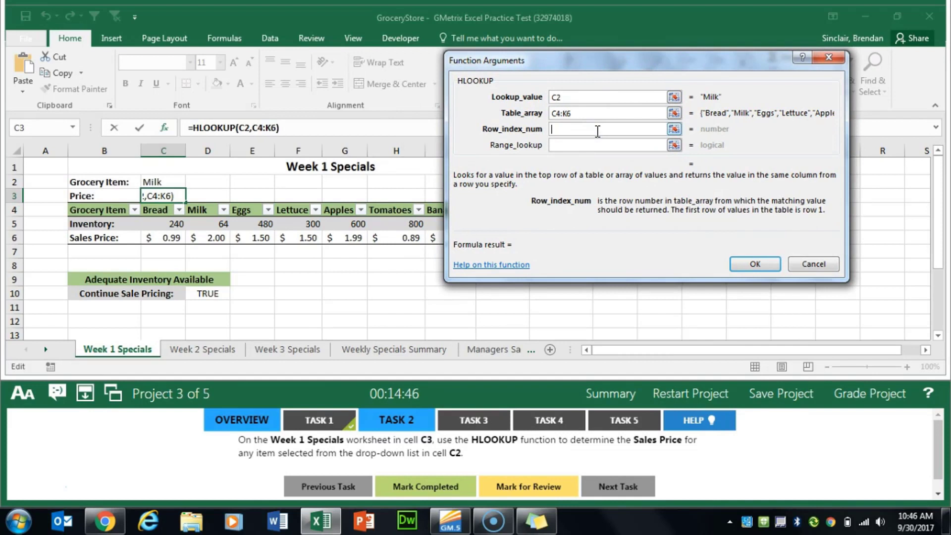
text(3)
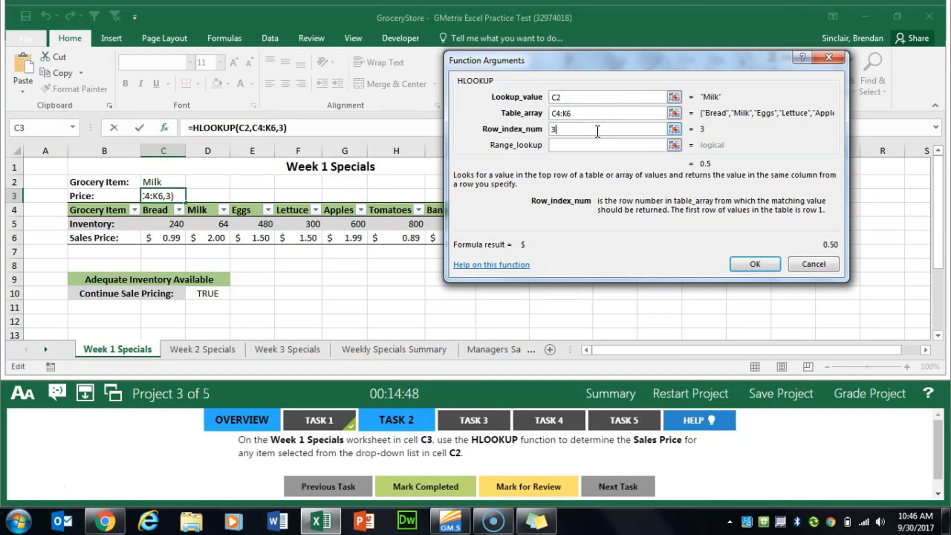
key(Tab)
text(F)
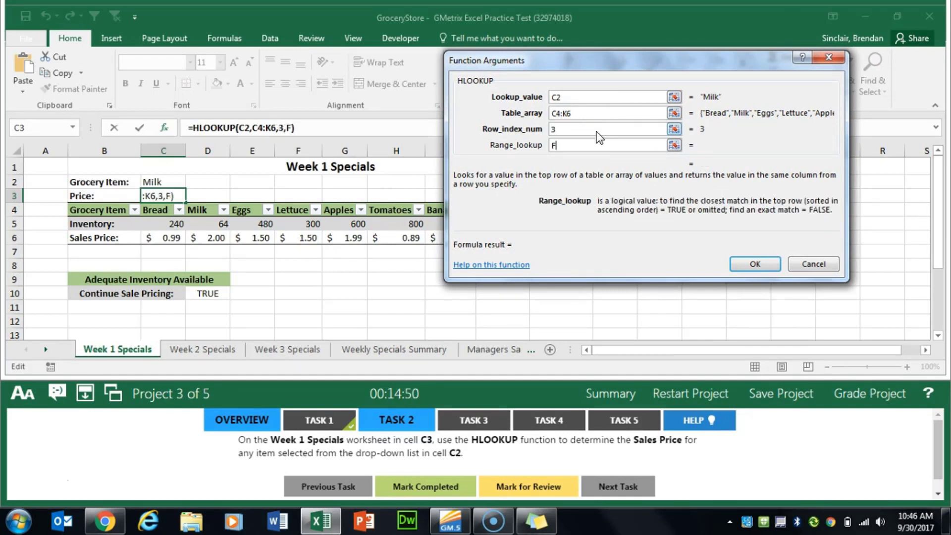
text(ALSE)
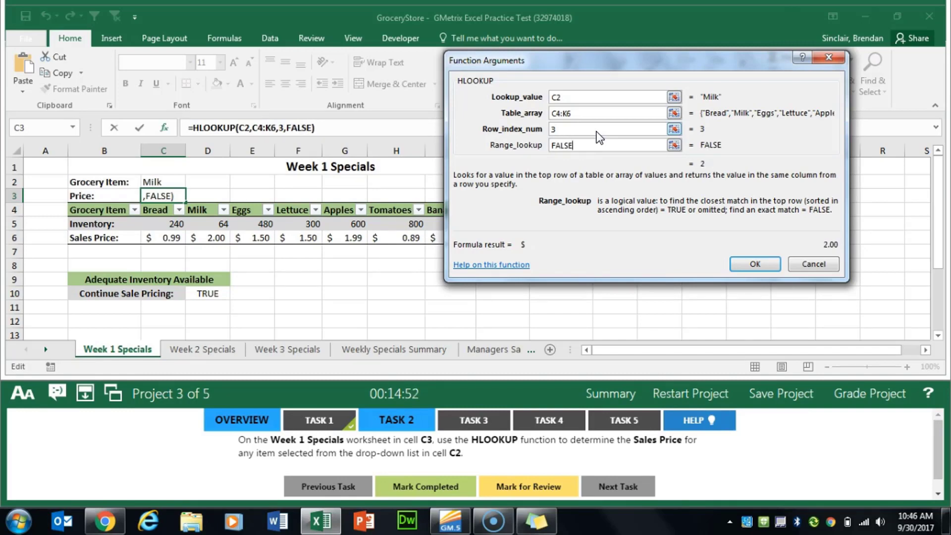
click(769, 262)
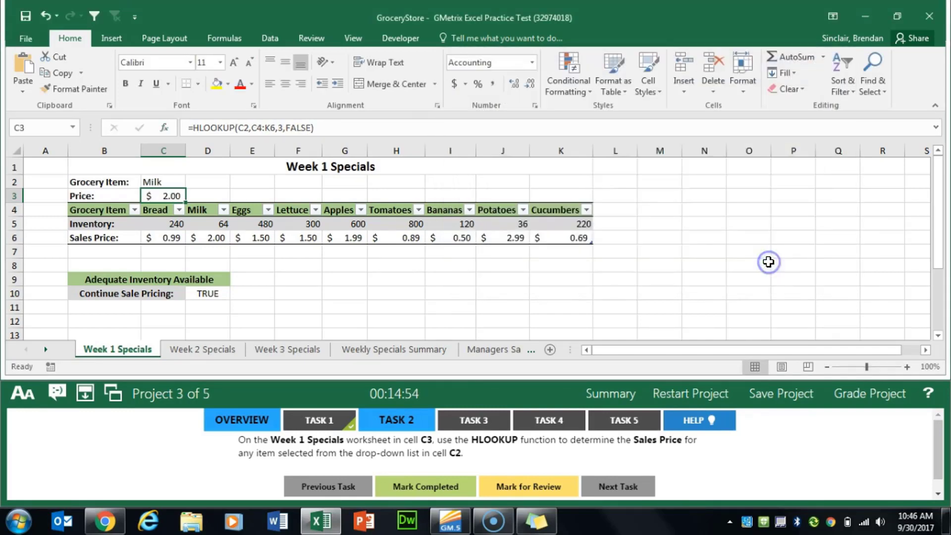
Test the price lookup by choosing Apples as the grocery item in C2 and switching back to Milk
click(153, 183)
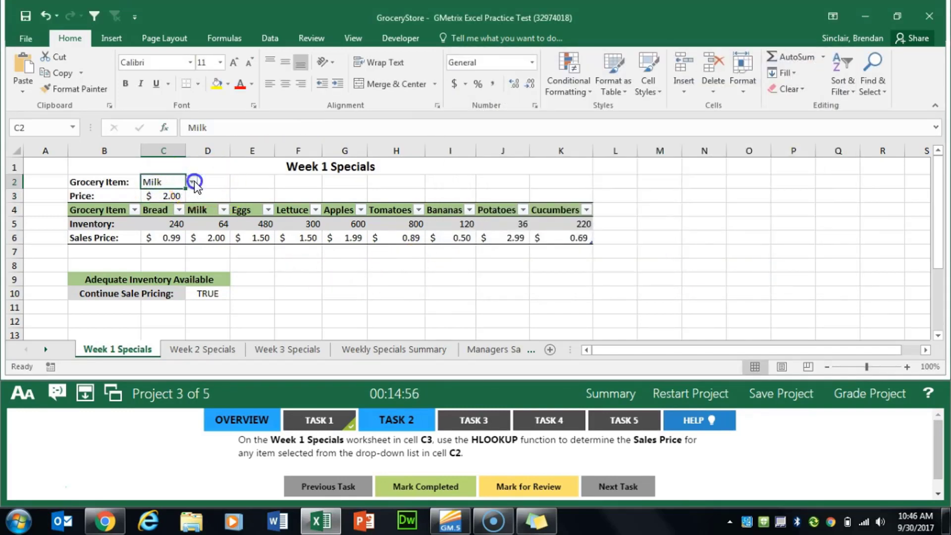
click(192, 182)
click(166, 221)
click(191, 183)
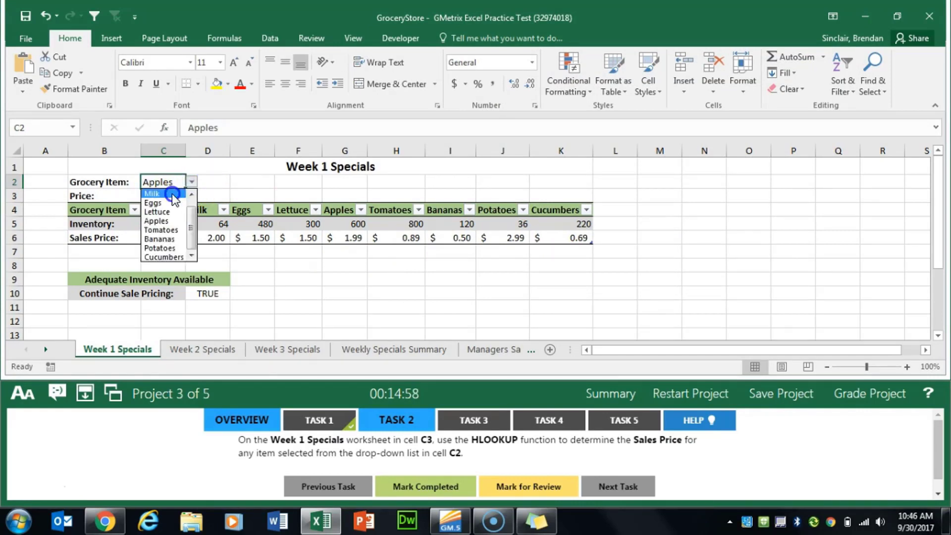
click(172, 194)
Mark Task 2 completed and open Task 3 with its Weekly Specials Summary worksheet
click(440, 486)
click(477, 420)
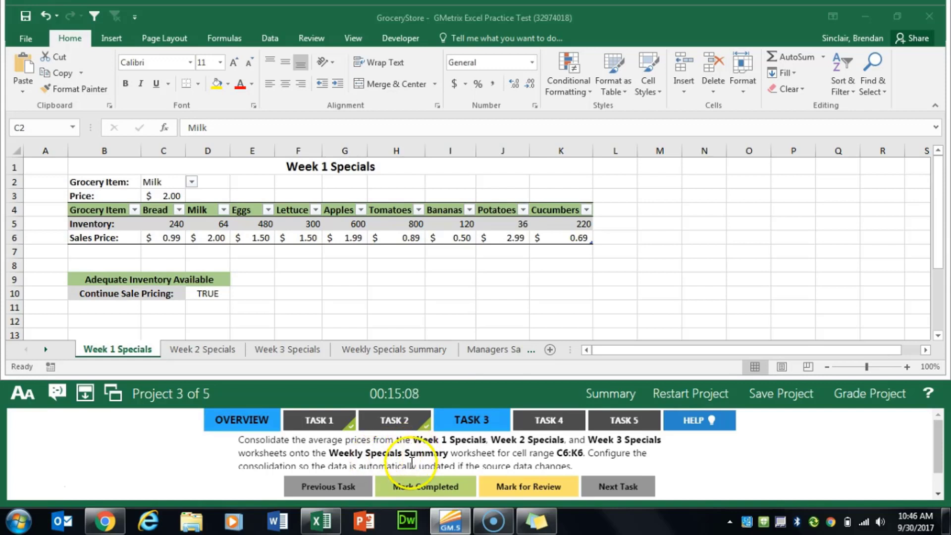
click(391, 349)
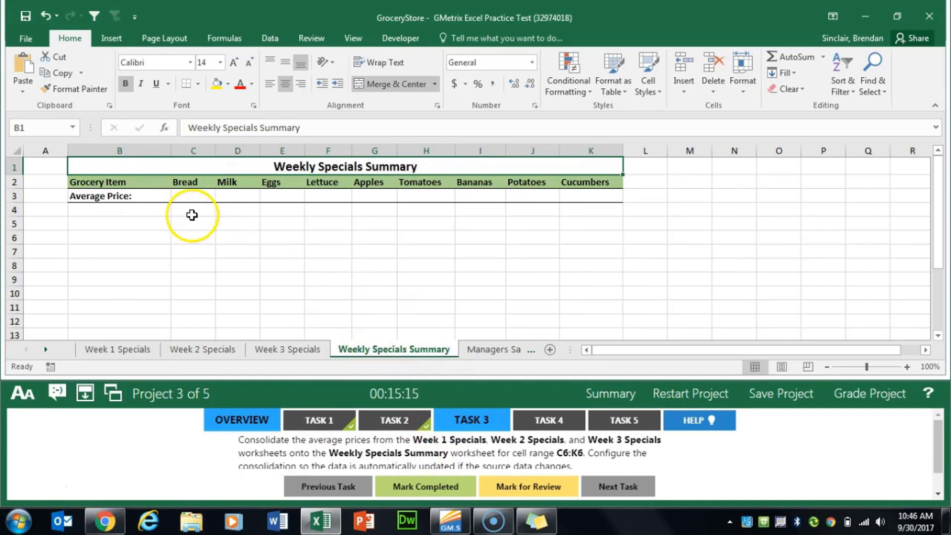
Start a consolidation into the Average Price cells C3:K3 using the Average function
click(192, 194)
drag(192, 194, 615, 191)
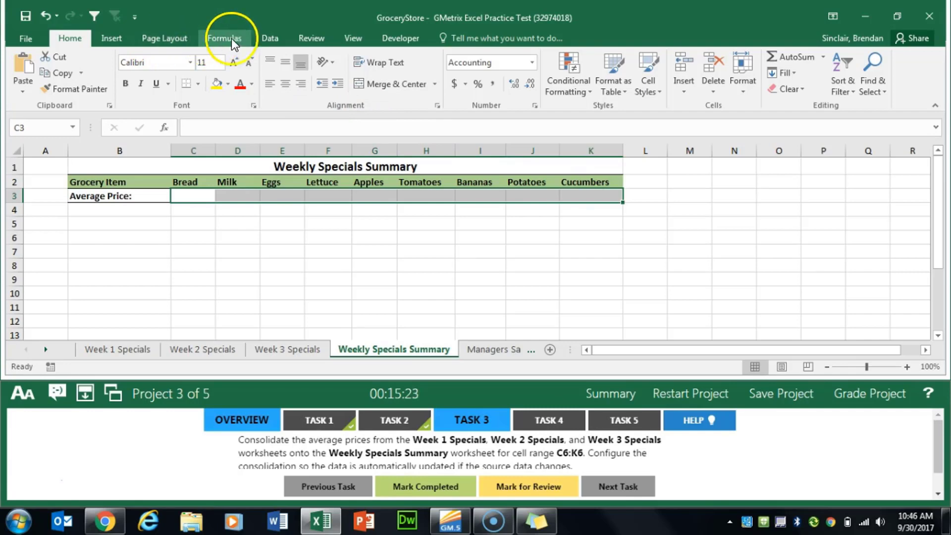
click(264, 39)
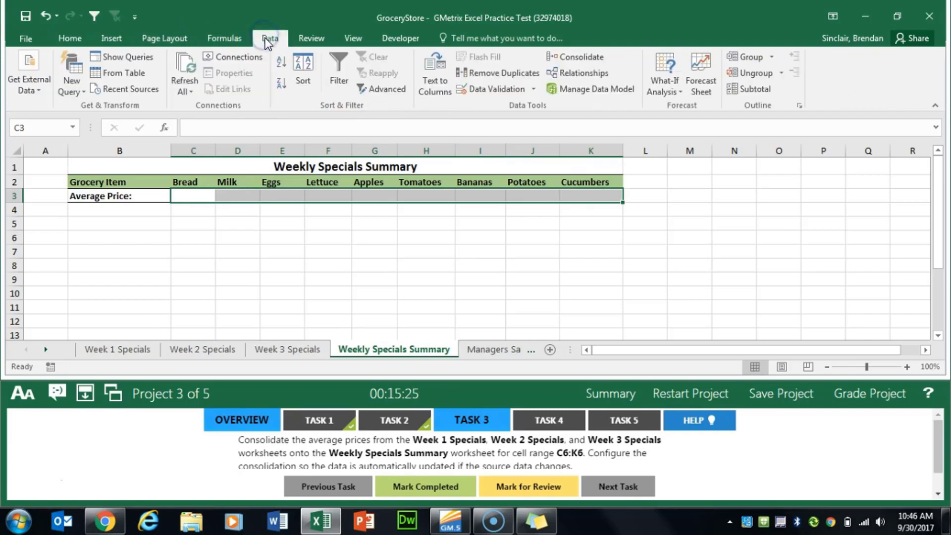
click(559, 56)
click(598, 104)
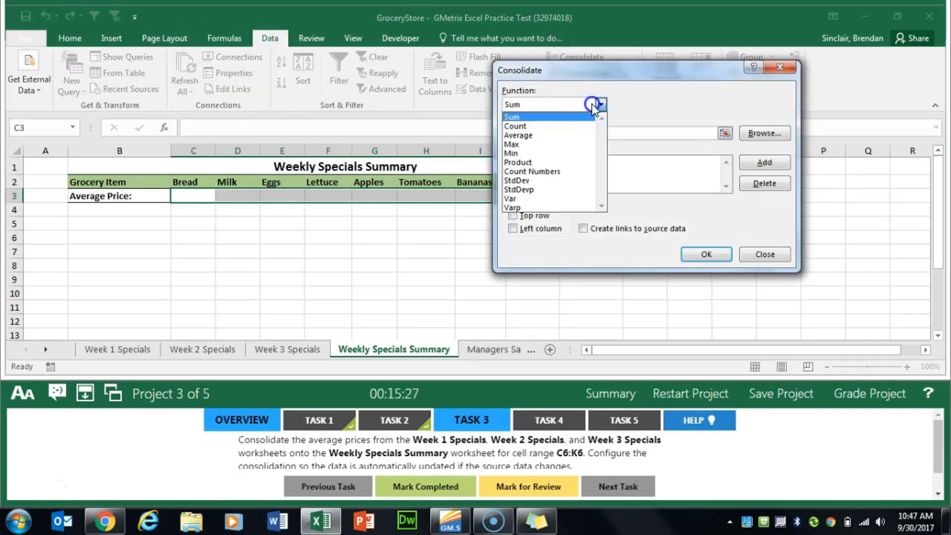
click(578, 135)
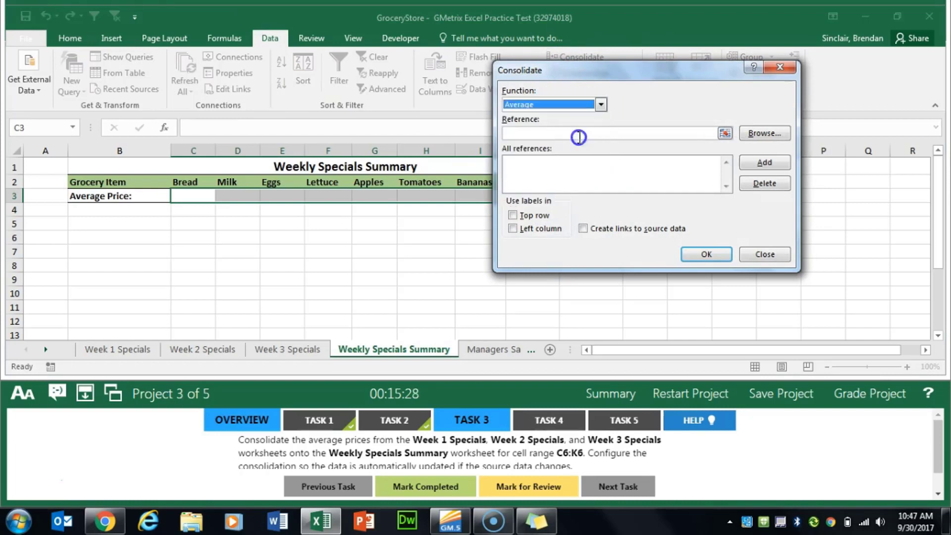
Add the sales prices in C6:K6 of the Week 1 Specials worksheet to the consolidation references
click(725, 134)
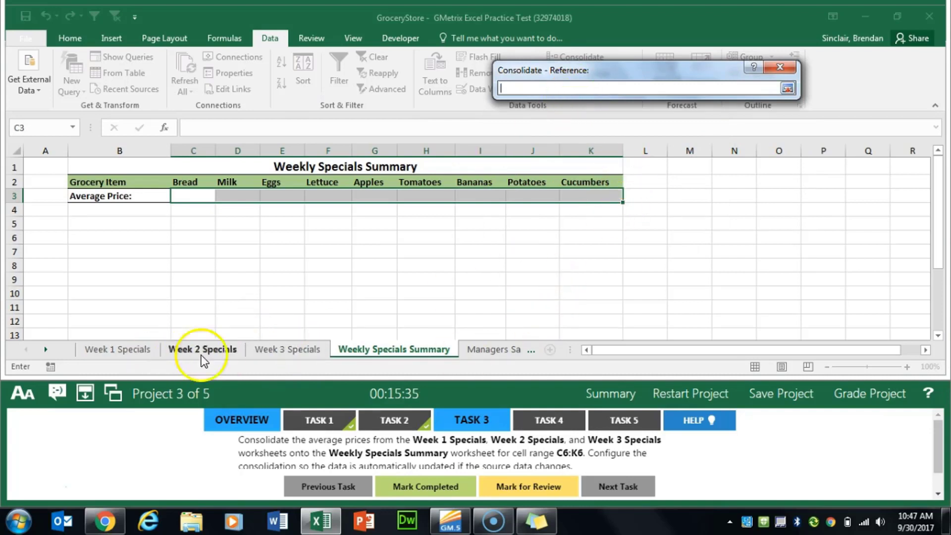
click(124, 349)
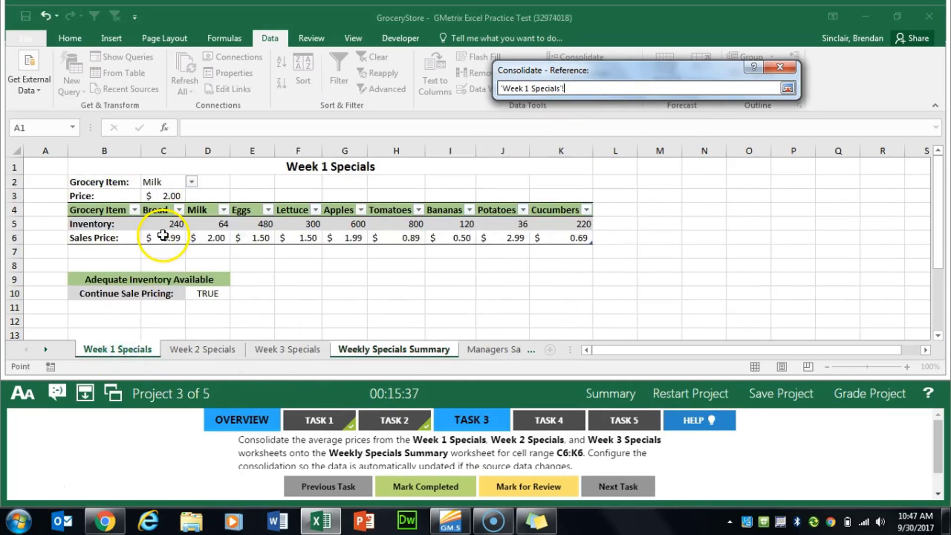
drag(163, 235, 568, 240)
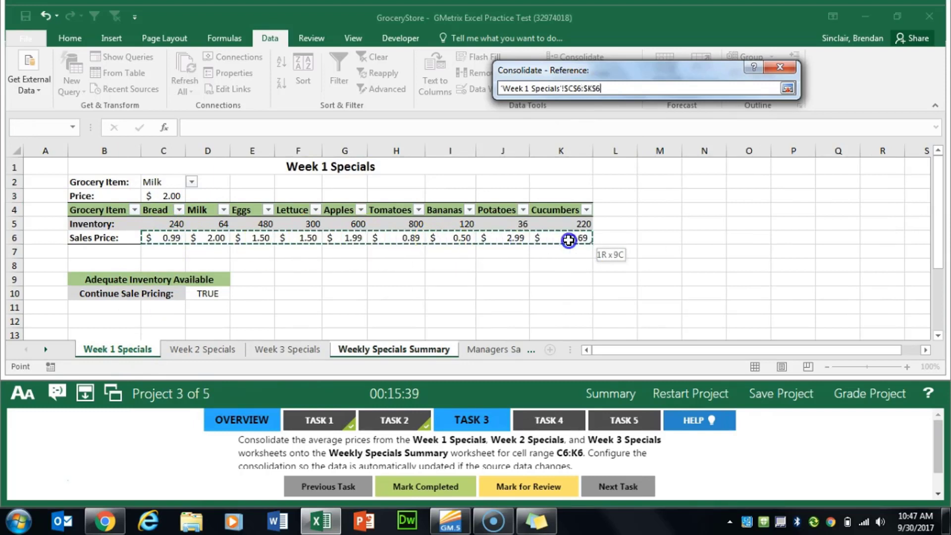
click(788, 88)
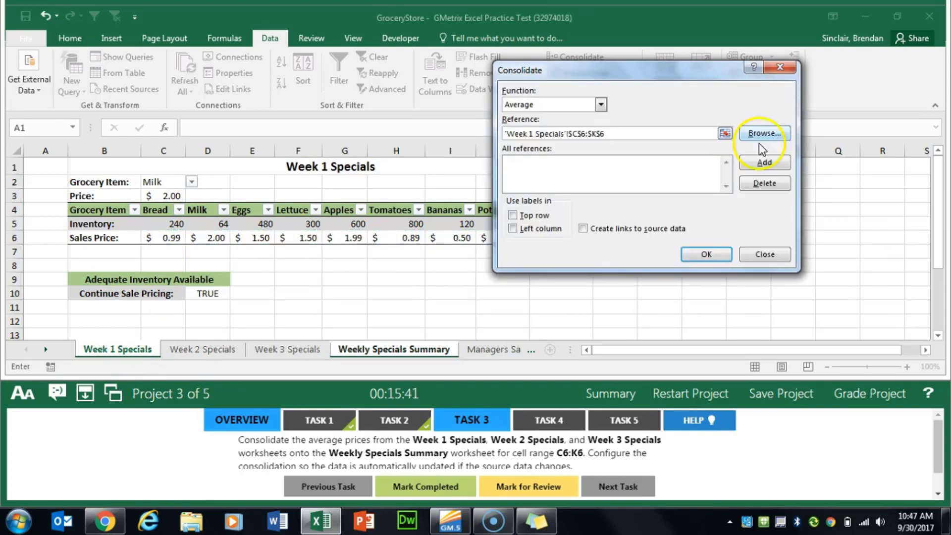
click(753, 166)
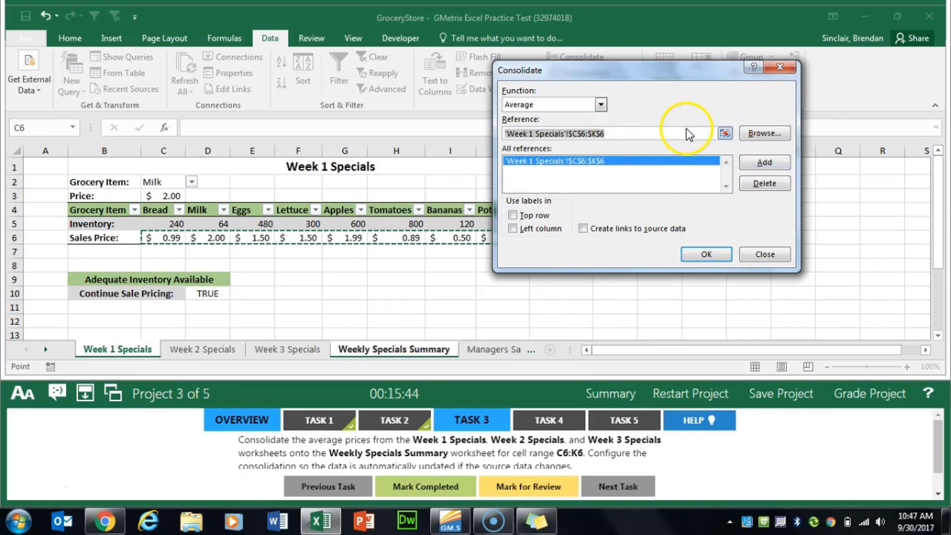
Add range C6:K6 from the Week 2 Specials and Week 3 Specials worksheets to the consolidation references
click(194, 349)
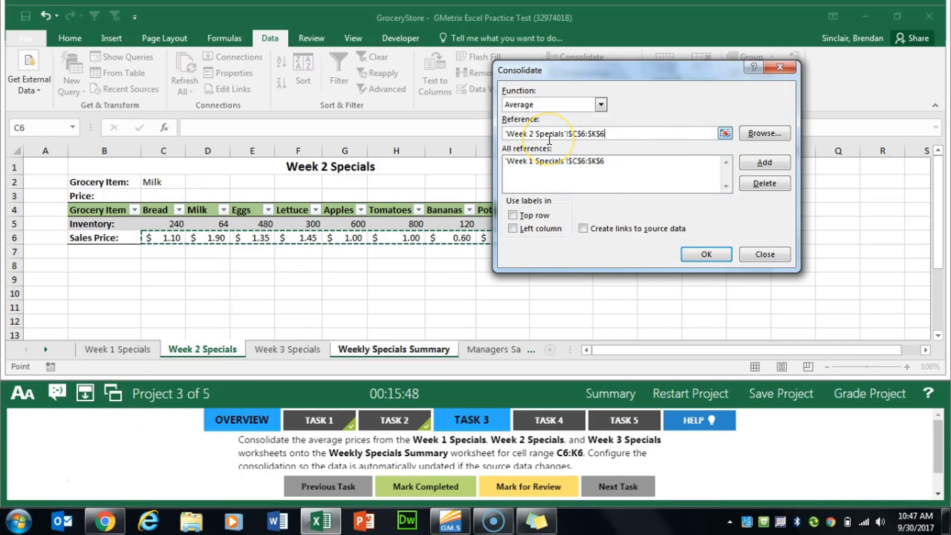
click(762, 163)
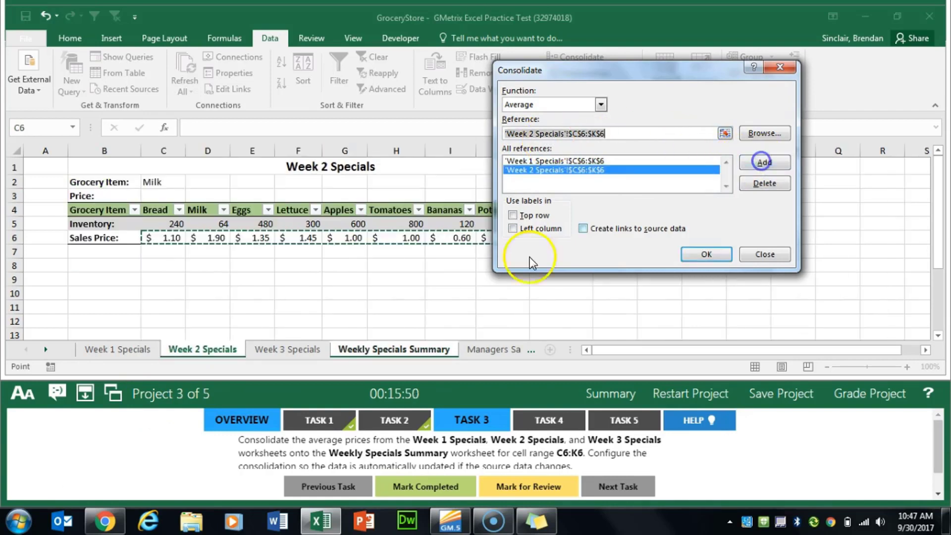
click(287, 349)
click(760, 159)
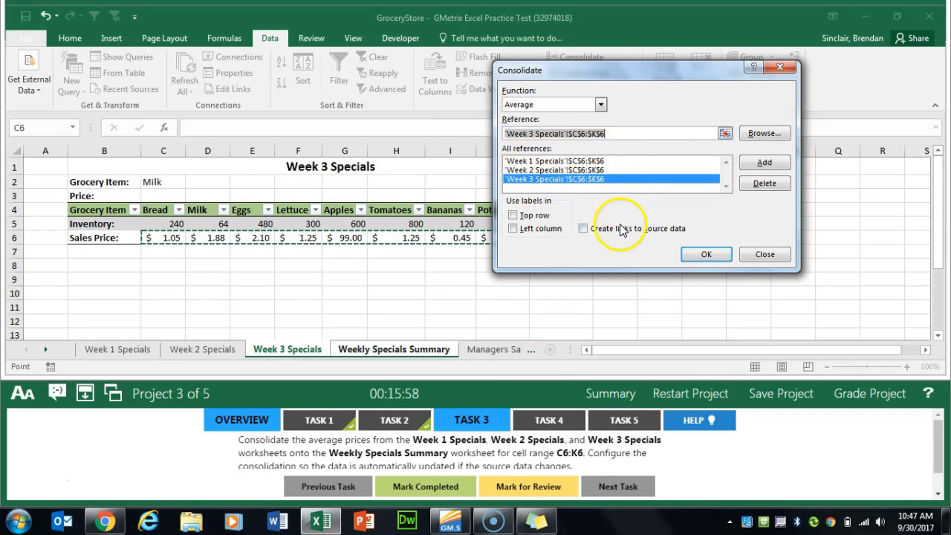
Run the consolidation with links to source data and mark Task 3 completed
click(584, 230)
click(694, 254)
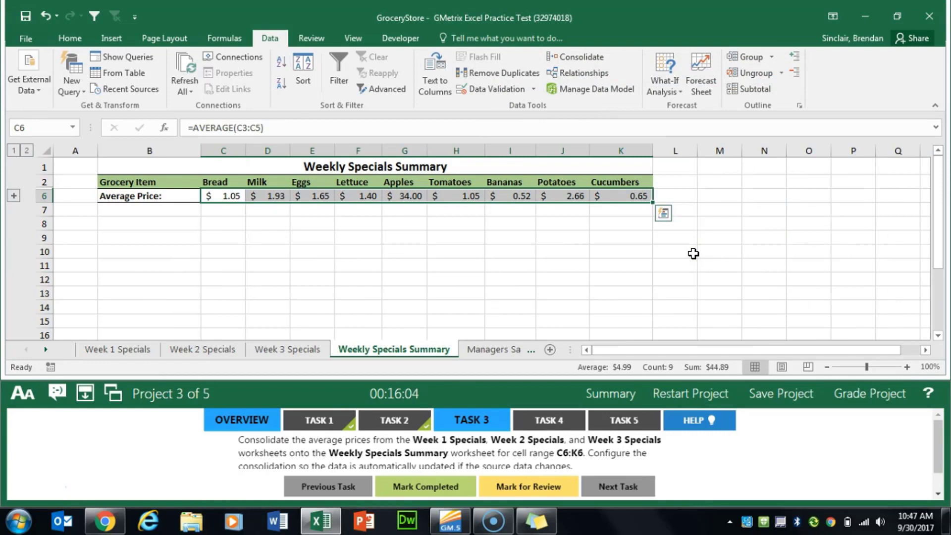
click(425, 485)
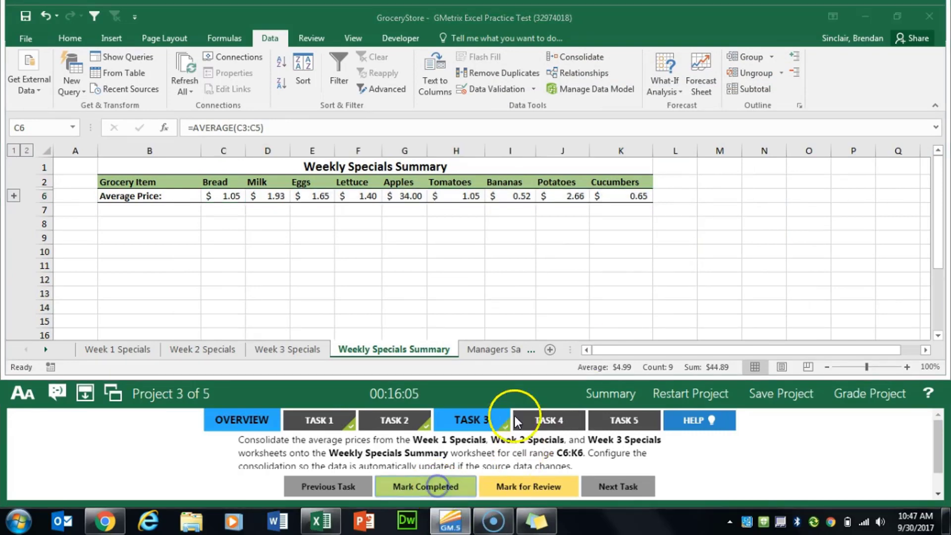
Open Task 4 and trace the precedents of cell H8 on the Managers Salaries worksheet
click(581, 421)
click(490, 350)
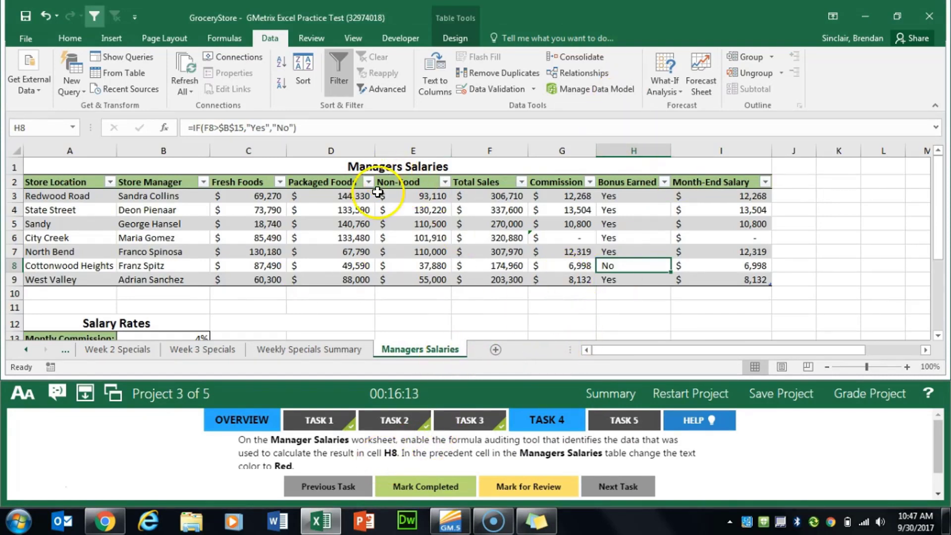
click(233, 39)
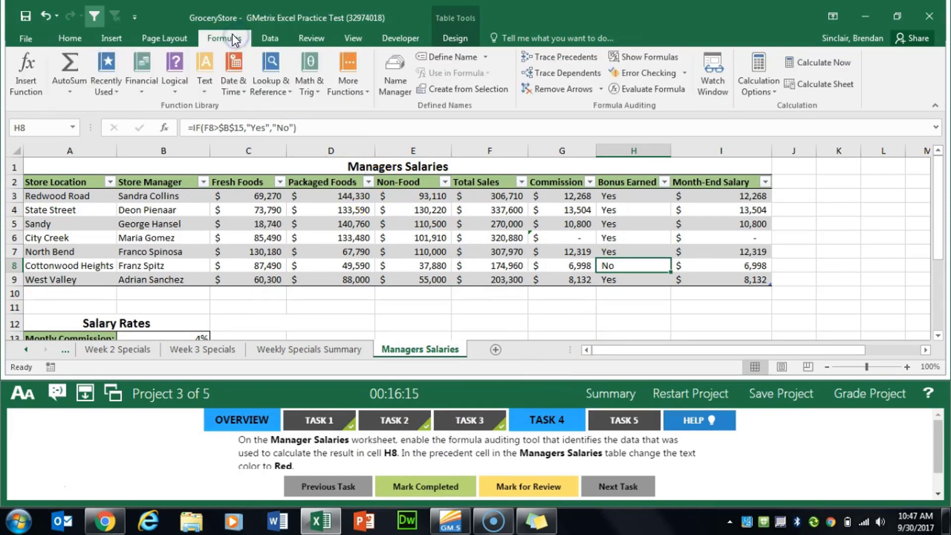
click(570, 62)
mouse_move(938, 255)
mouse_down()
mouse_move(938, 237)
mouse_move(938, 257)
mouse_up()
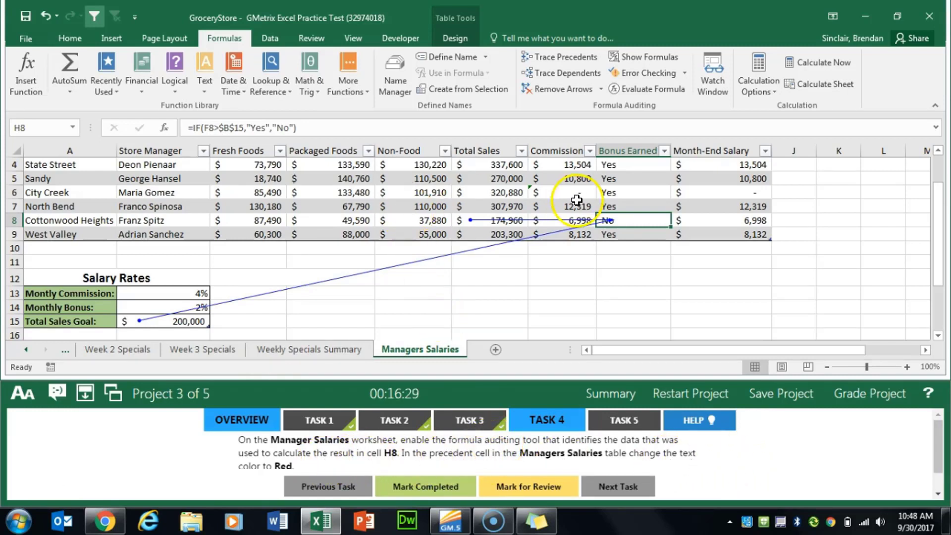
Change the text color of precedent cell F8 to Red and mark Task 4 completed
right_click(484, 221)
right_click(497, 218)
click(468, 221)
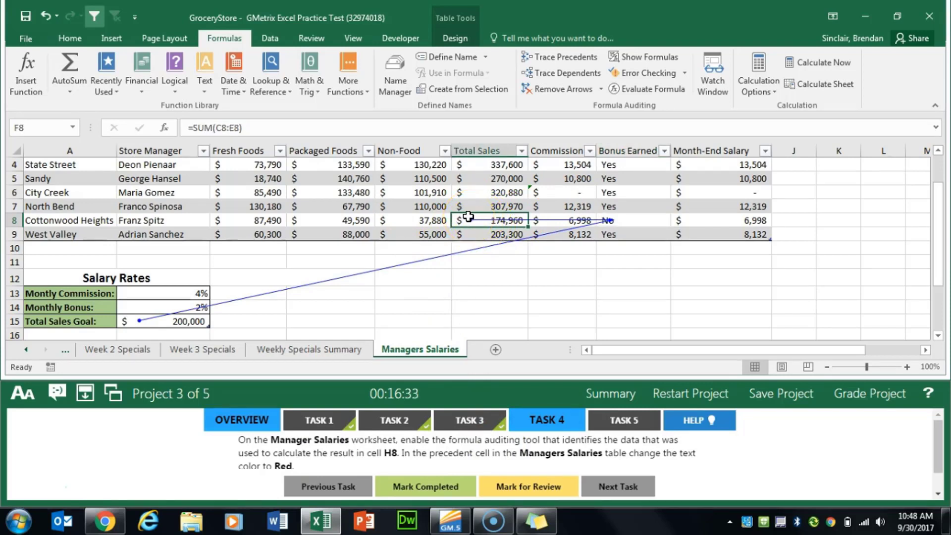
click(58, 38)
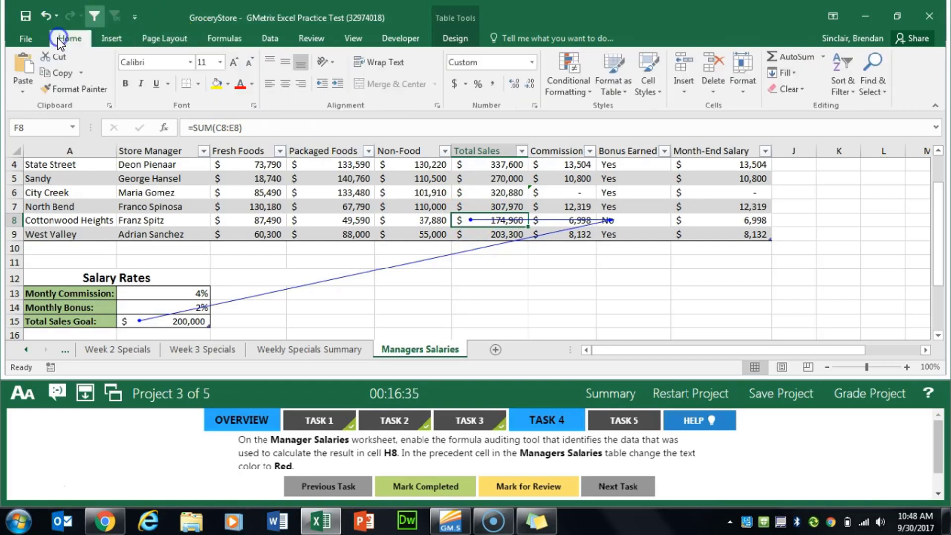
click(251, 85)
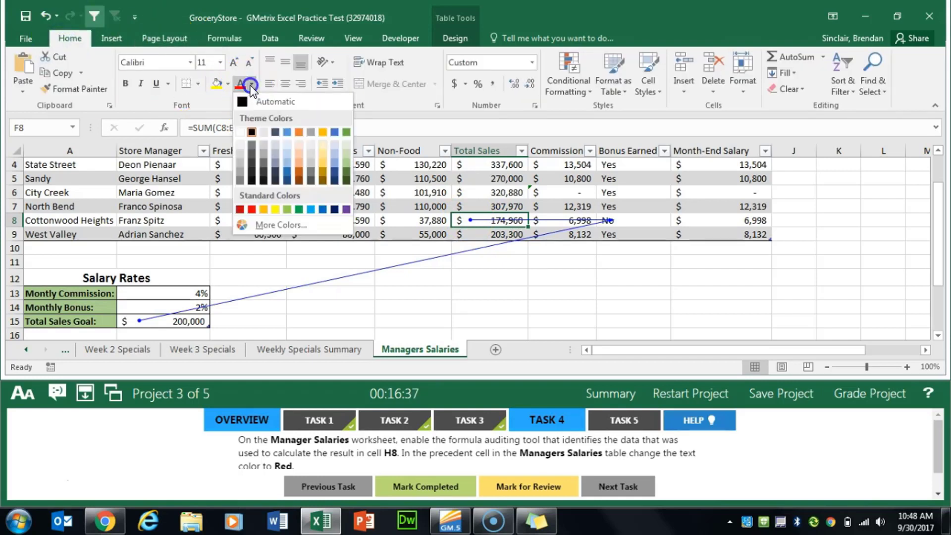
click(250, 210)
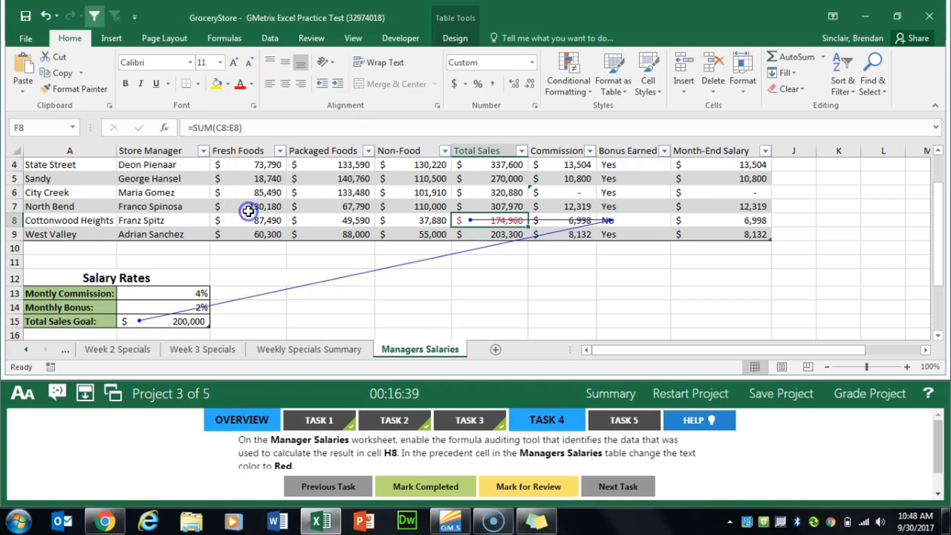
click(425, 488)
Open Task 5 and trace the precedents of cell G6 to find the wrongly referenced cell
click(636, 421)
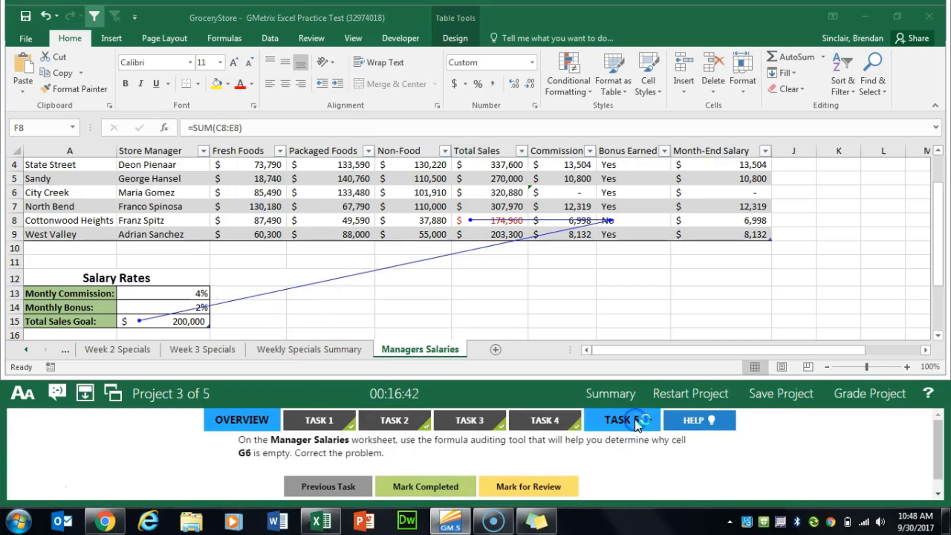
click(570, 193)
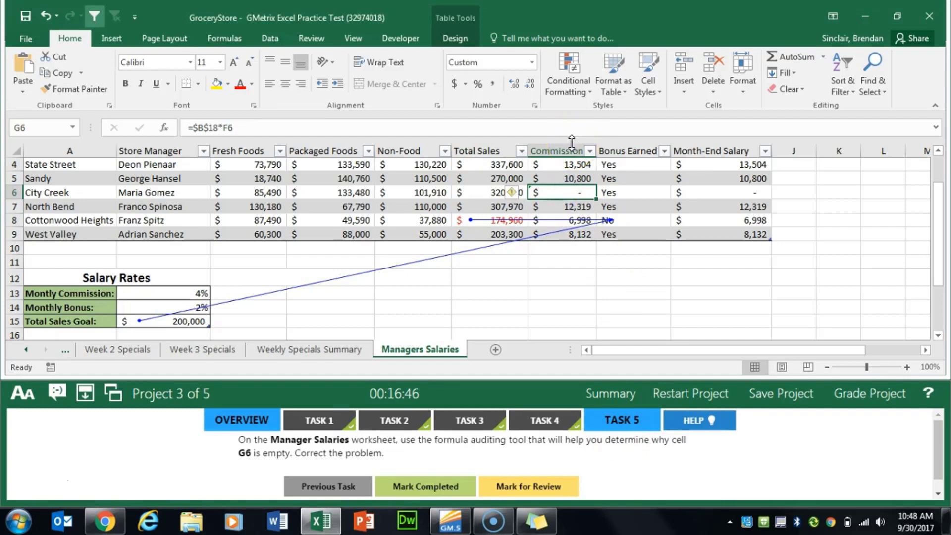
click(224, 38)
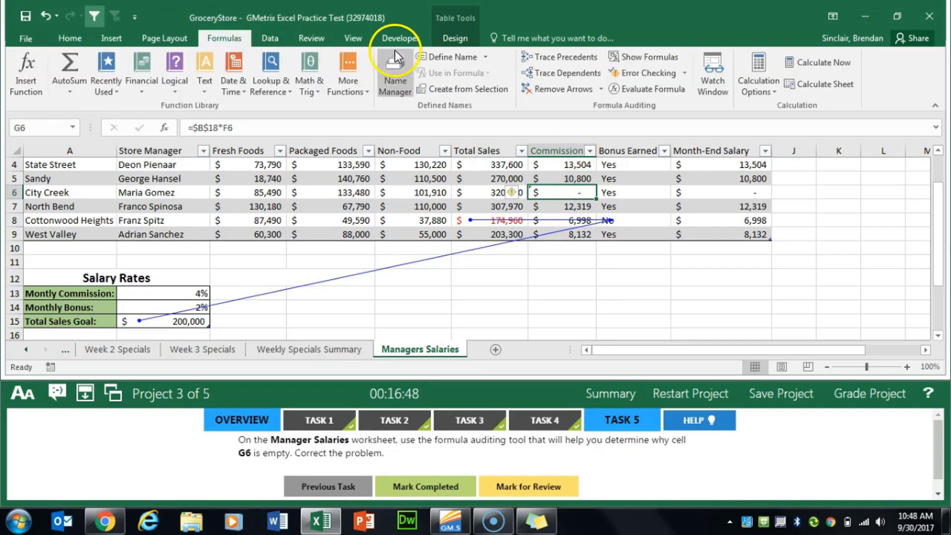
click(583, 55)
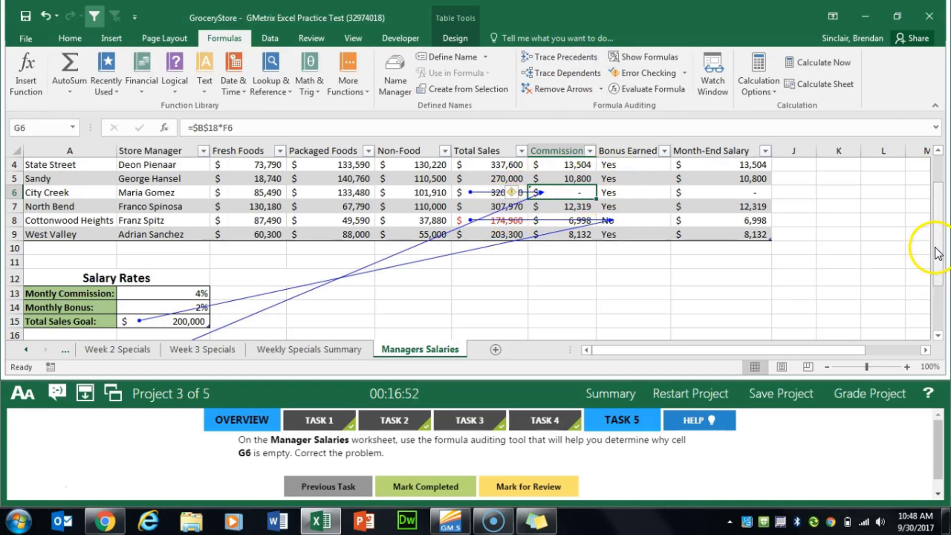
mouse_move(936, 251)
mouse_down()
mouse_move(936, 262)
mouse_move(936, 240)
mouse_move(937, 259)
mouse_up()
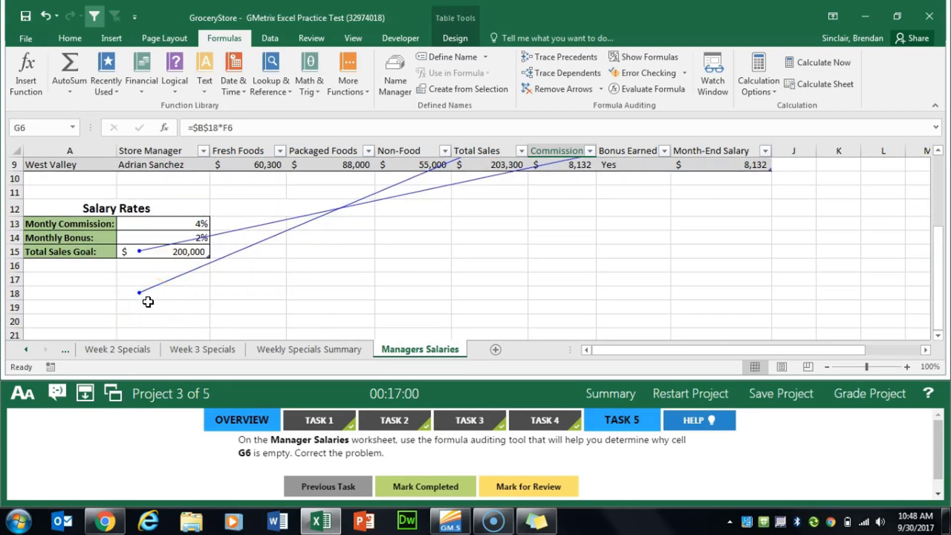
drag(937, 270, 942, 246)
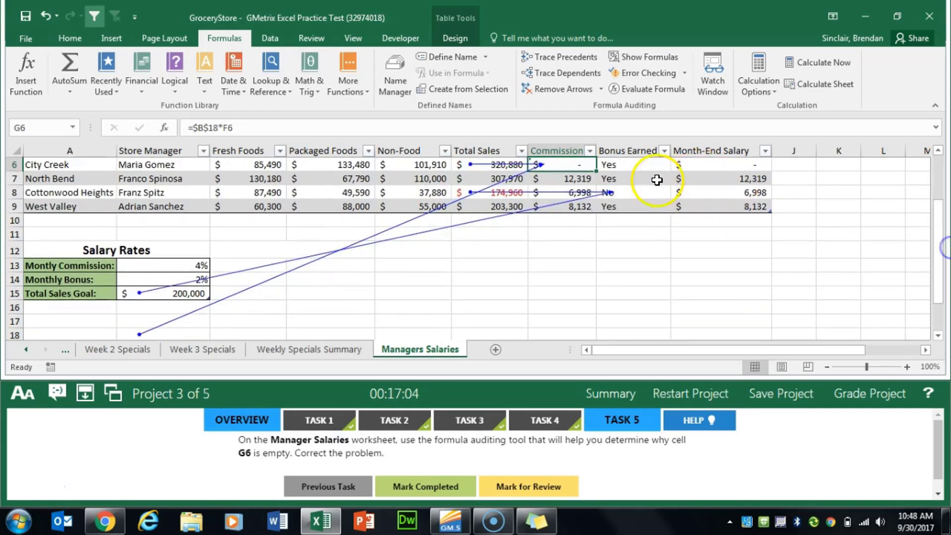
Correct the formula in G6 to =$B$13*F6 and mark Task 5 completed
click(218, 128)
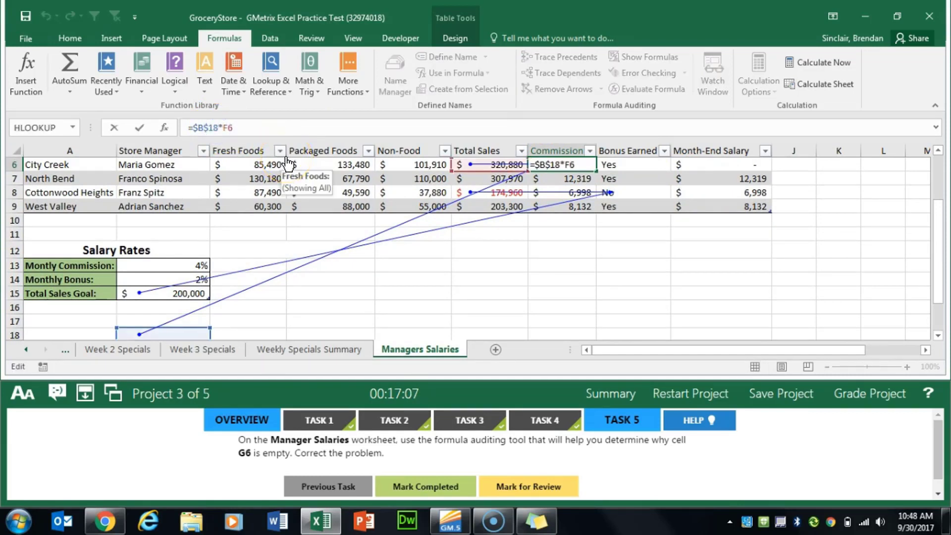
key(BackSpace)
text(3)
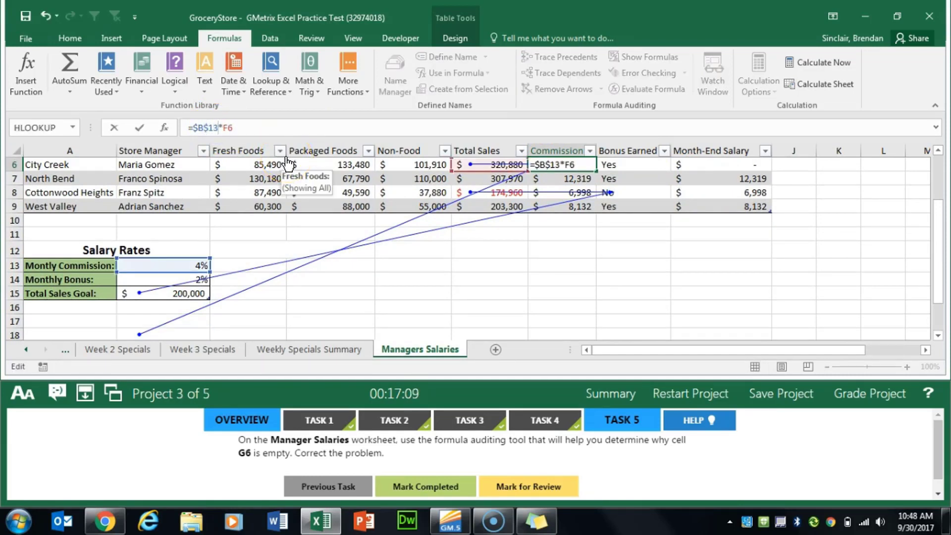
key(Return)
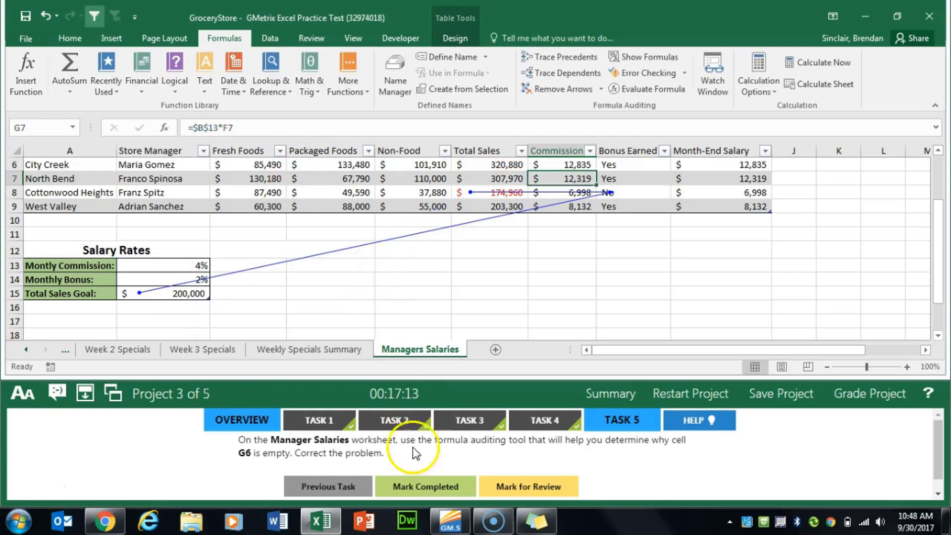
click(411, 483)
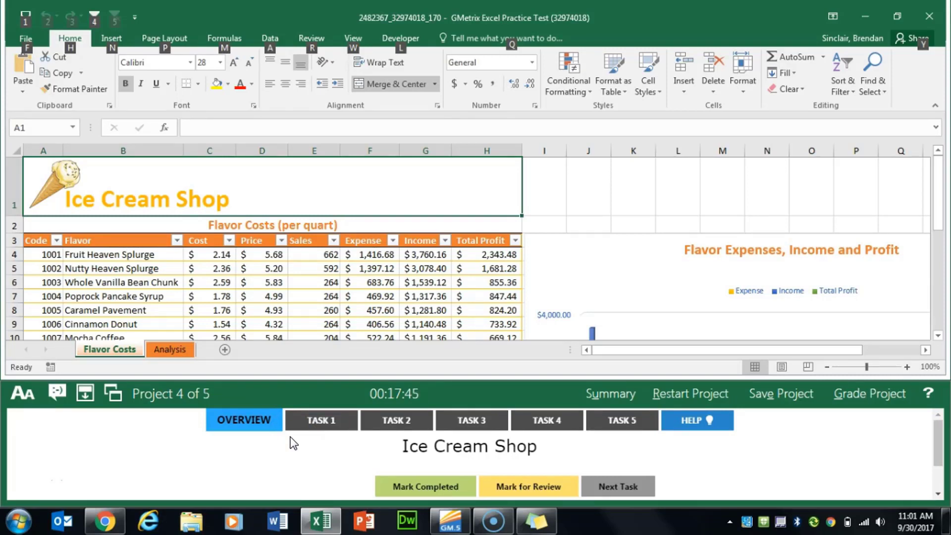
Open Task 1 of Project 4 and insert the SUMIFS function in cell H28 of the Flavor Costs worksheet
click(302, 424)
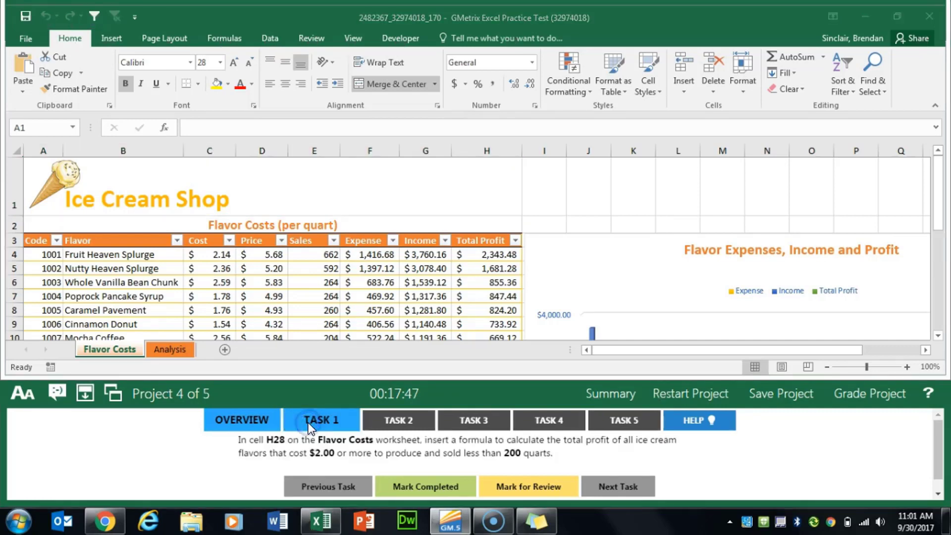
click(411, 426)
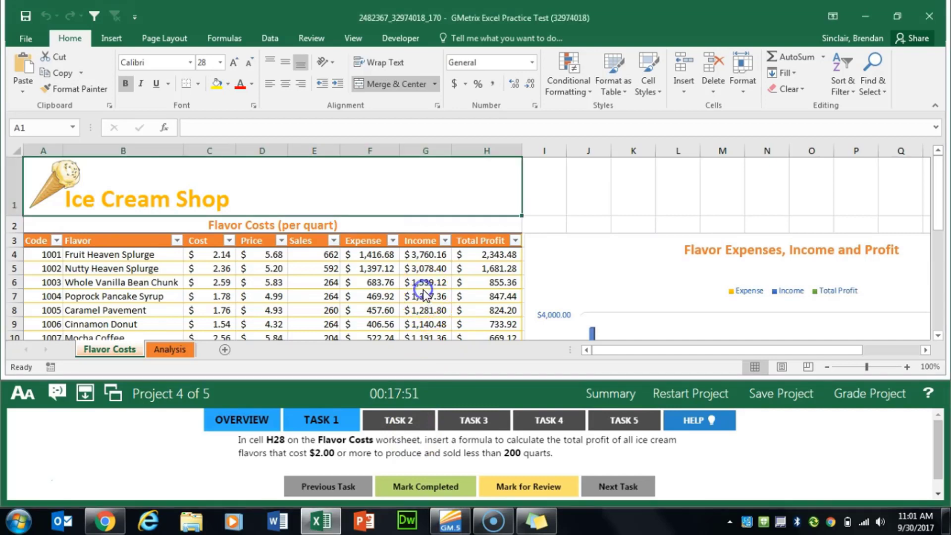
scroll(466, 213, down, 9)
scroll(474, 194, up, 2)
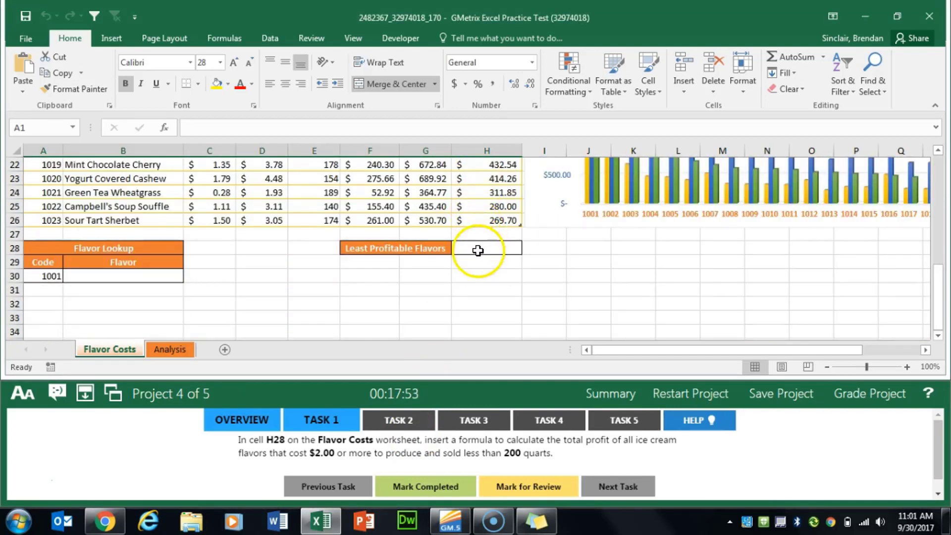
click(478, 248)
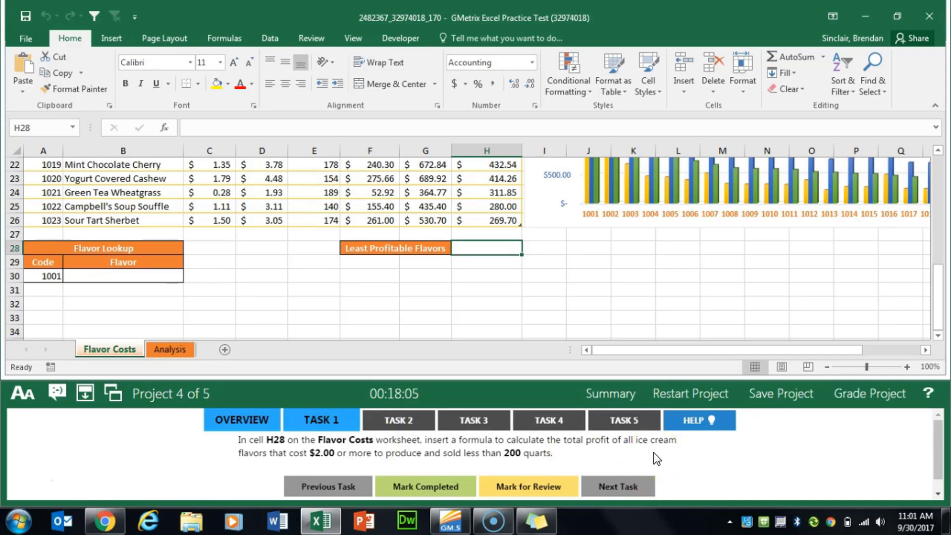
click(165, 127)
text(sumifs)
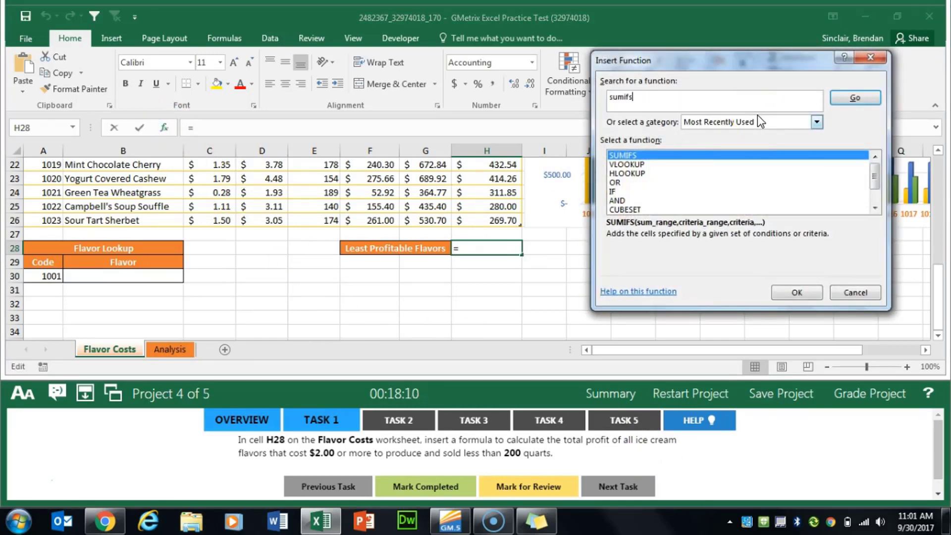
key(Return)
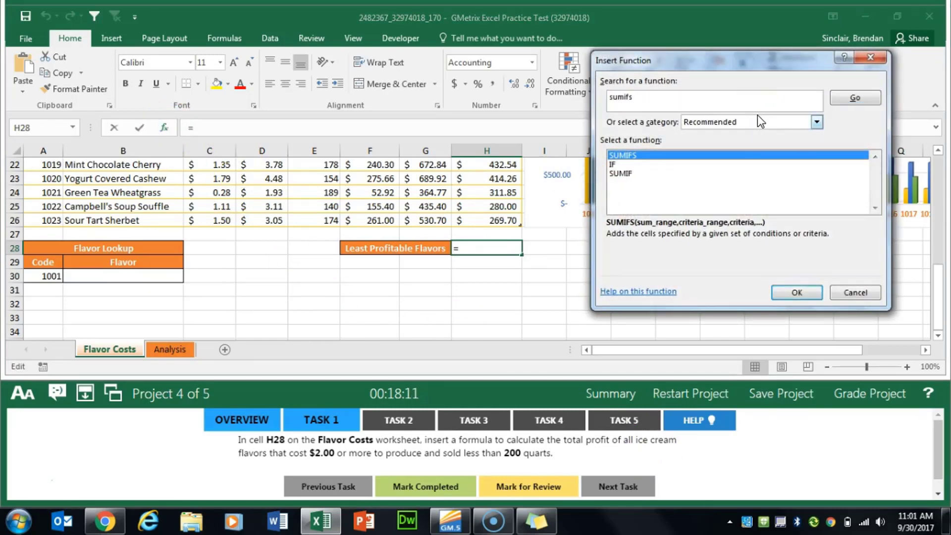
click(798, 293)
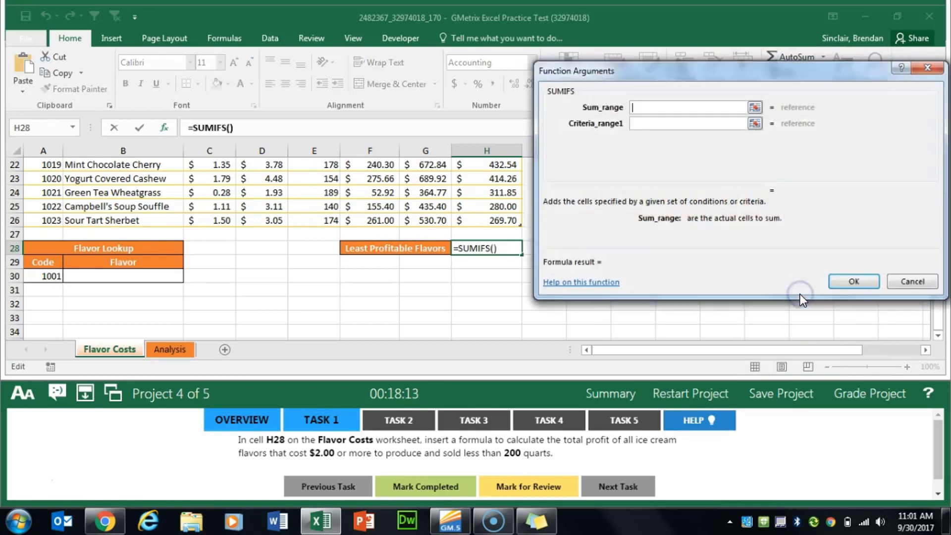
Set the SUMIFS sum range to the table's whole Total Profit column
scroll(496, 238, up, 7)
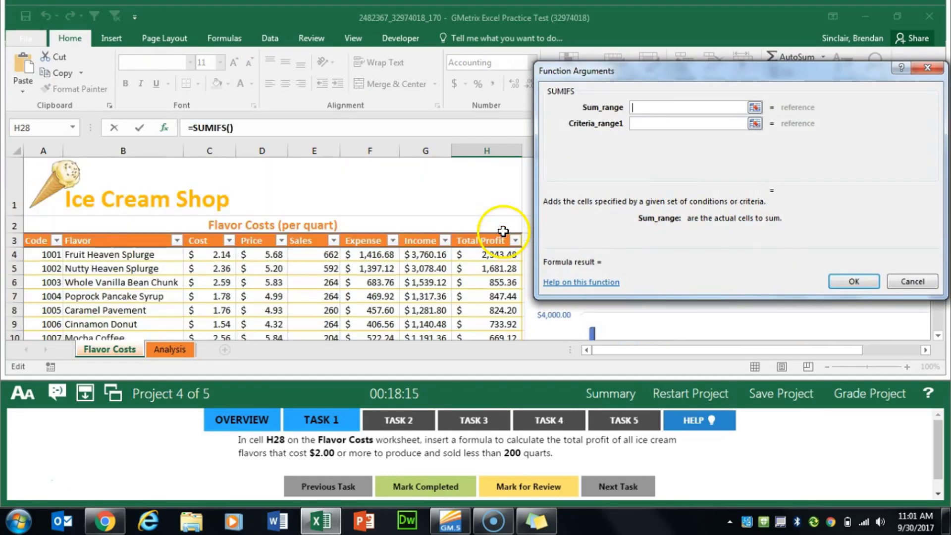
click(482, 255)
key(ctrl+shift+Down)
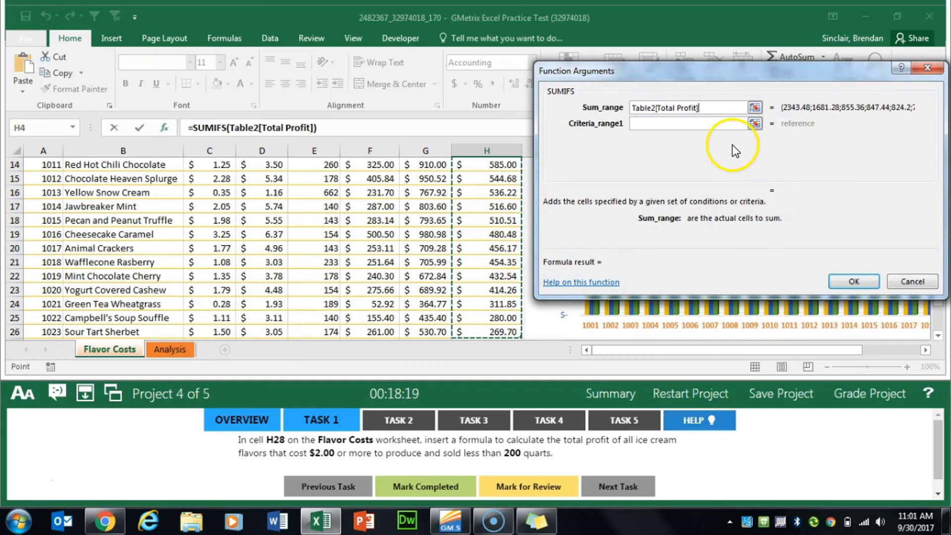
Add the first SUMIFS condition: the Cost column with the criterion >=2
click(695, 123)
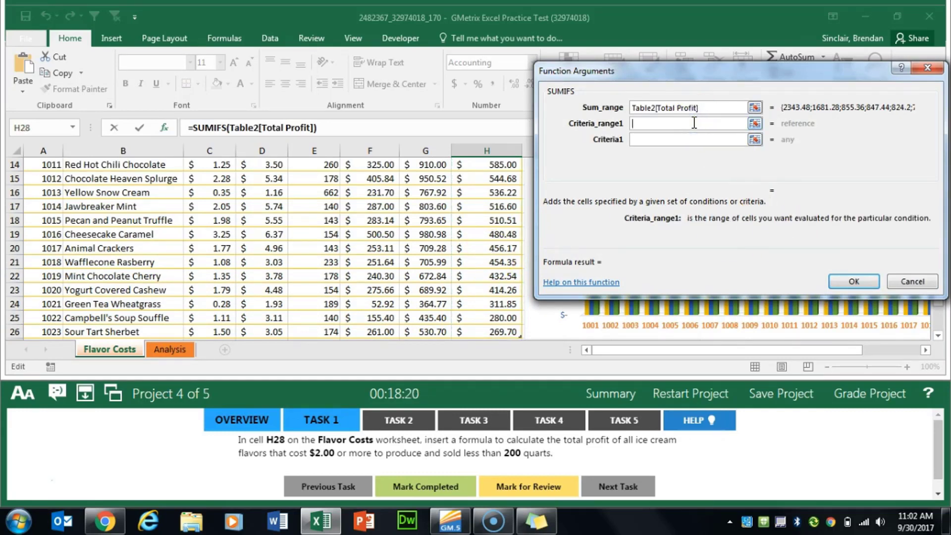
scroll(212, 272, up, 5)
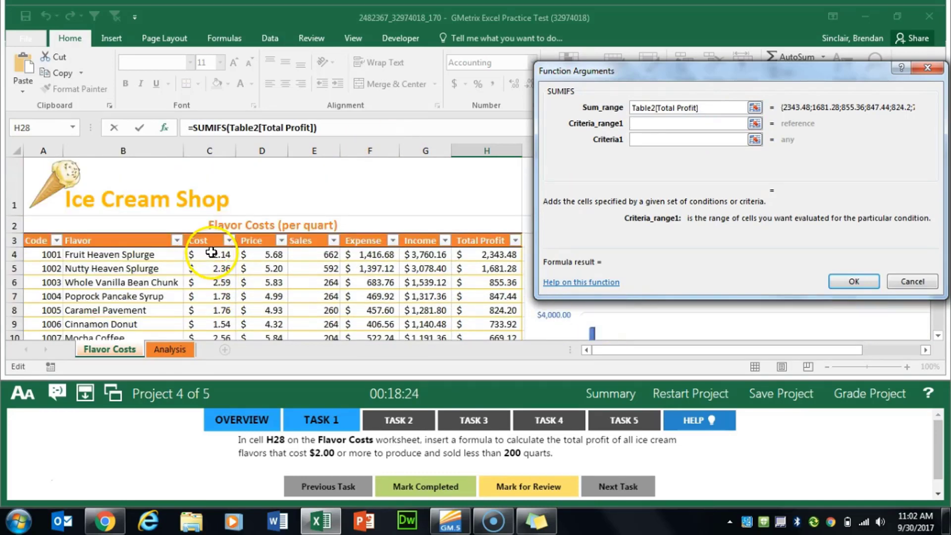
drag(211, 253, 213, 307)
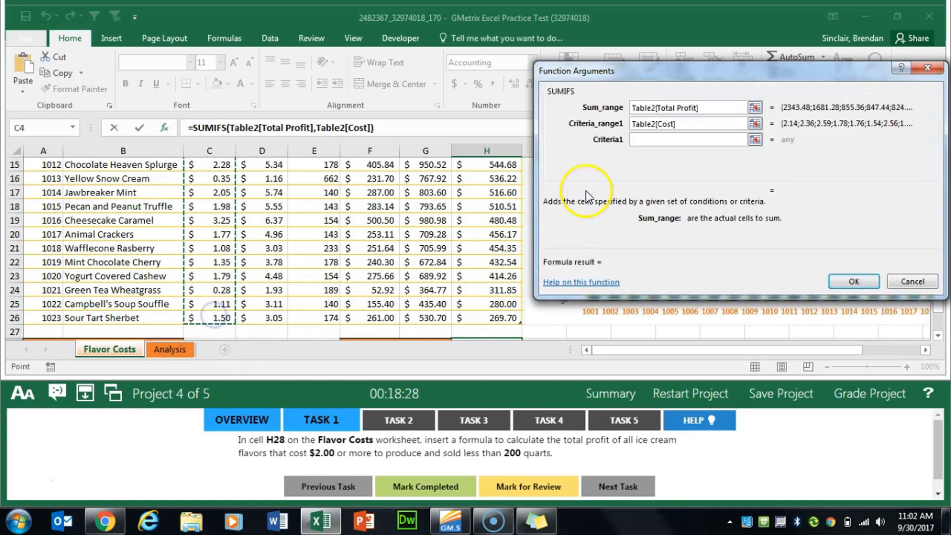
click(649, 140)
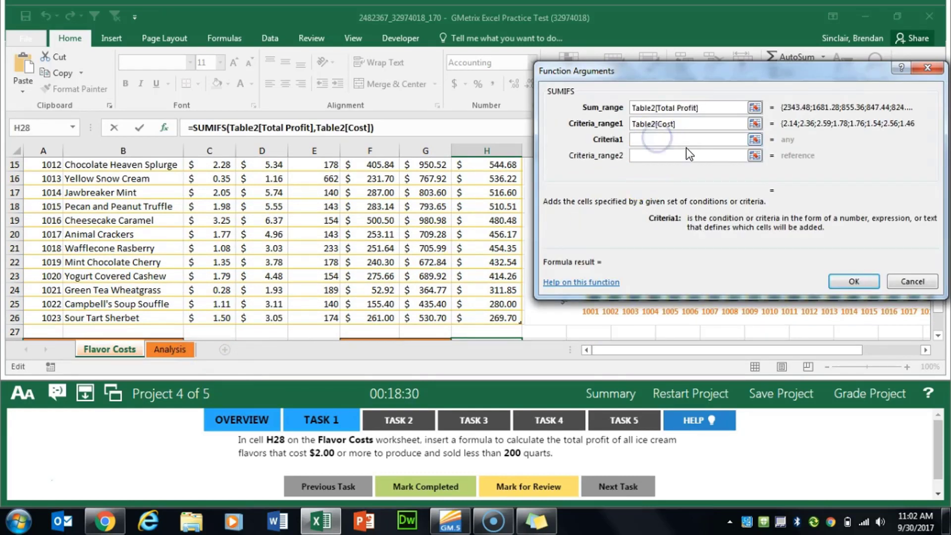
text(>)
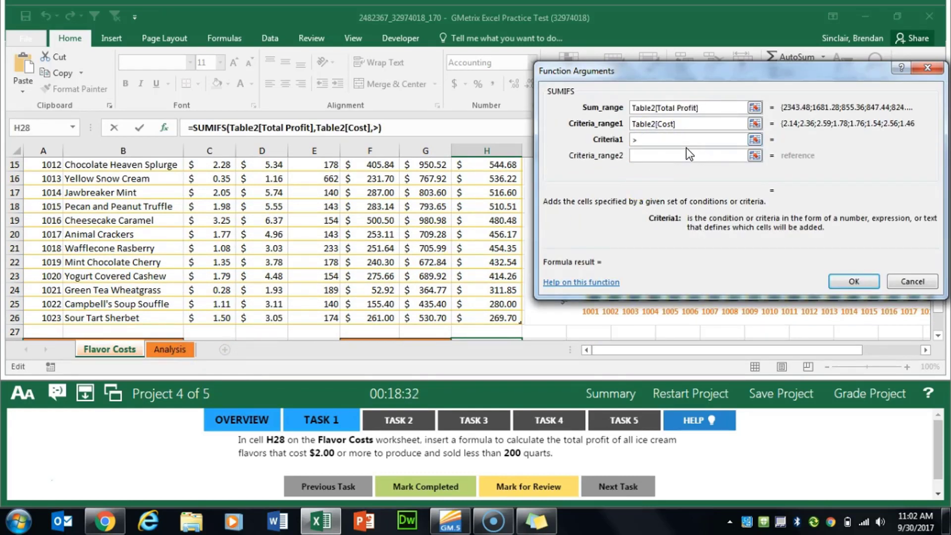
text(=2)
Add the second SUMIFS condition, the Sales column with the criterion <200, insert the formula and mark Task 1 completed
click(668, 158)
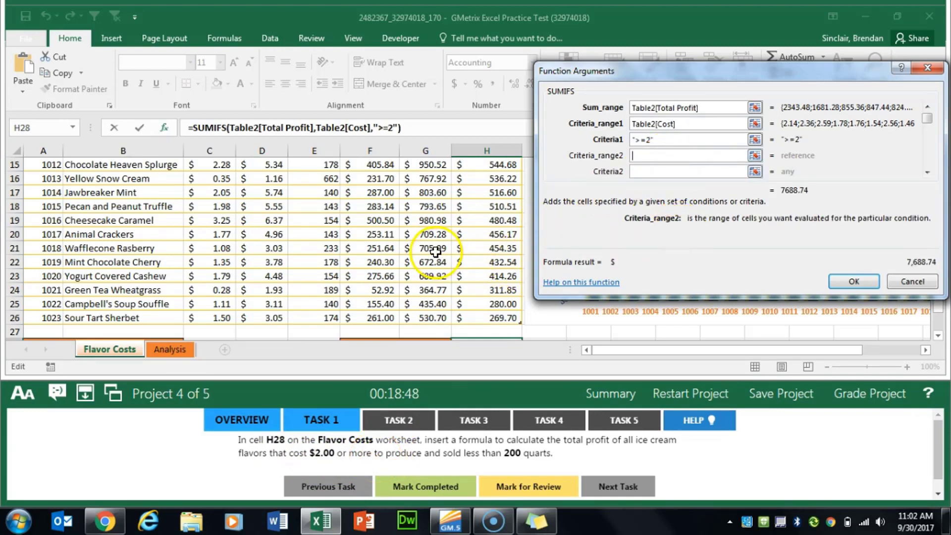
scroll(429, 258, up, 5)
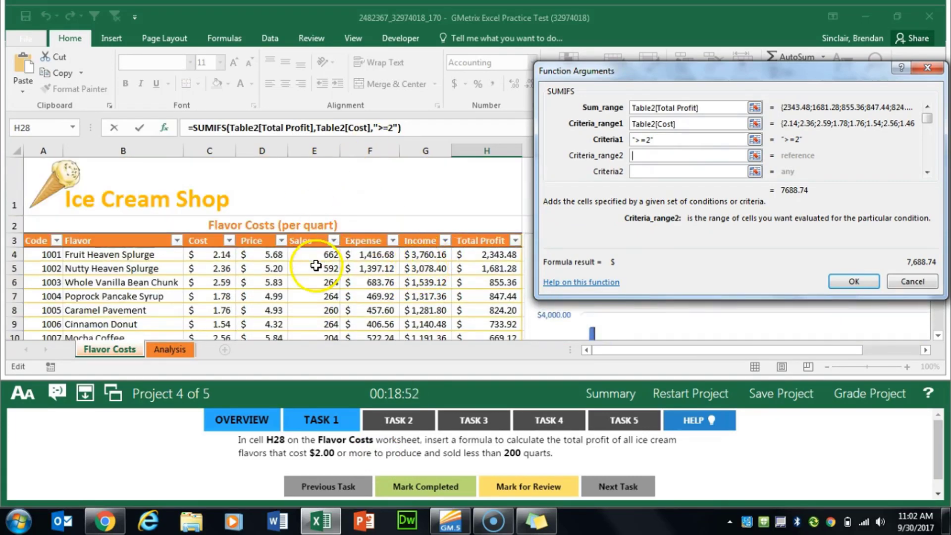
drag(322, 255, 316, 342)
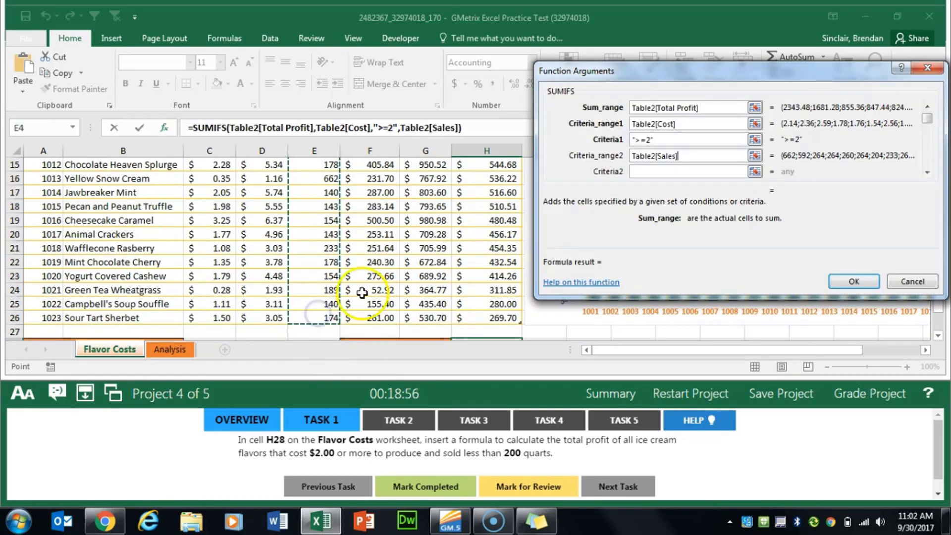
click(662, 172)
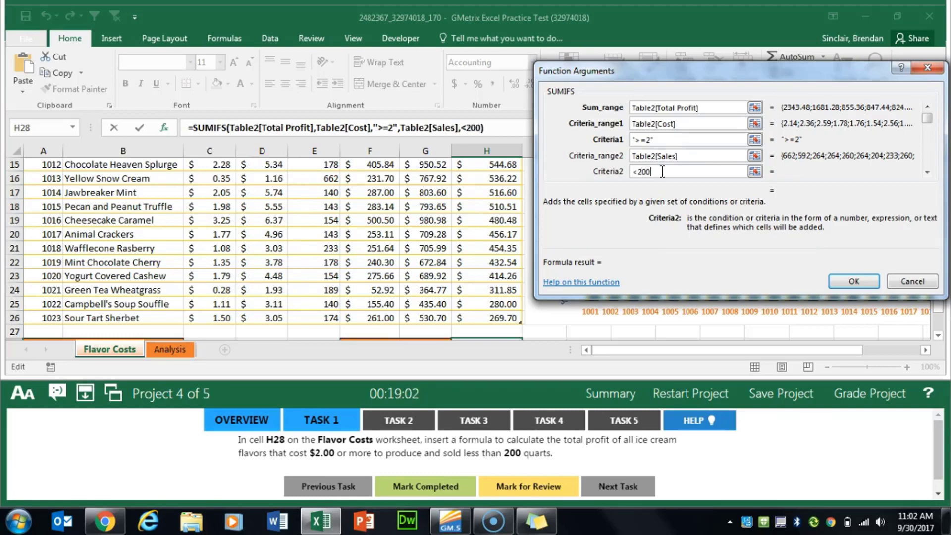
click(846, 279)
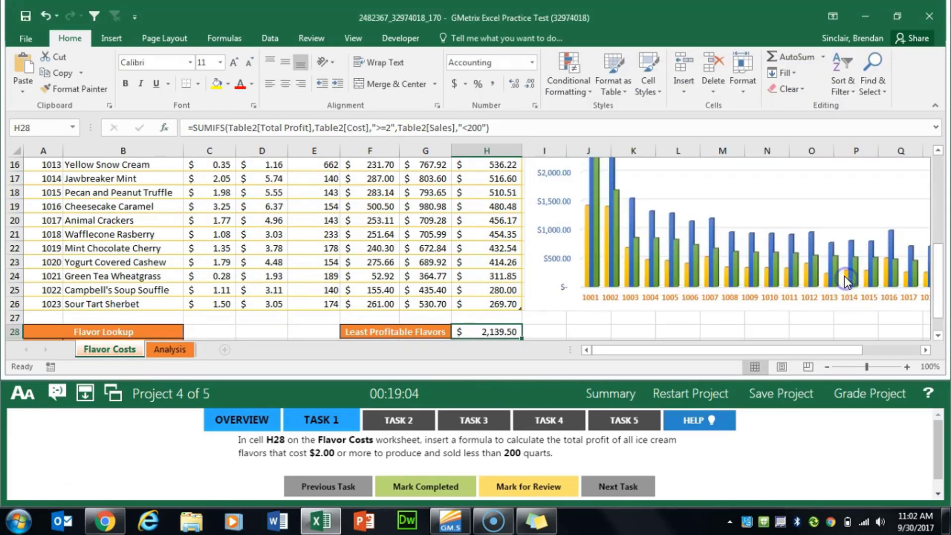
click(425, 487)
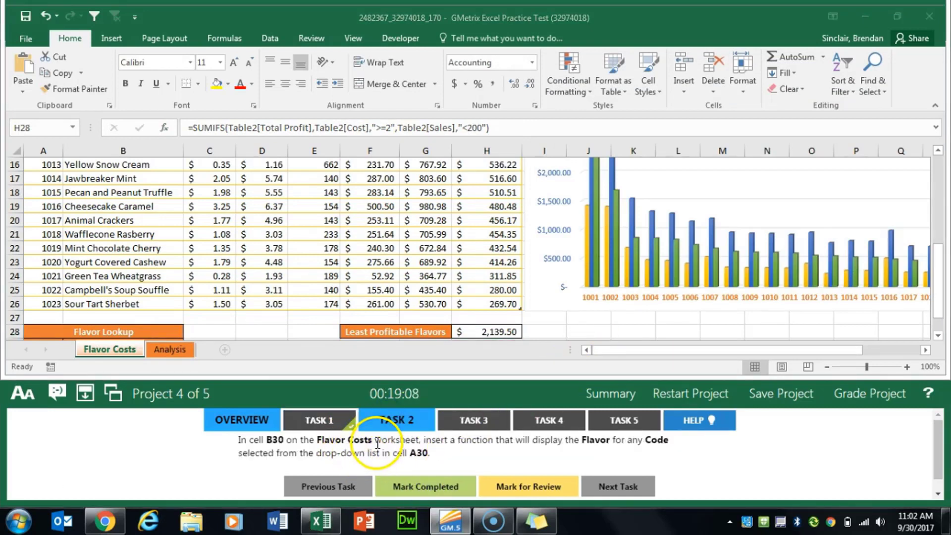
Insert the VLOOKUP function in cell B30 of the Flavor Costs worksheet, finding it with the function search "vlookup"
scroll(132, 229, down, 2)
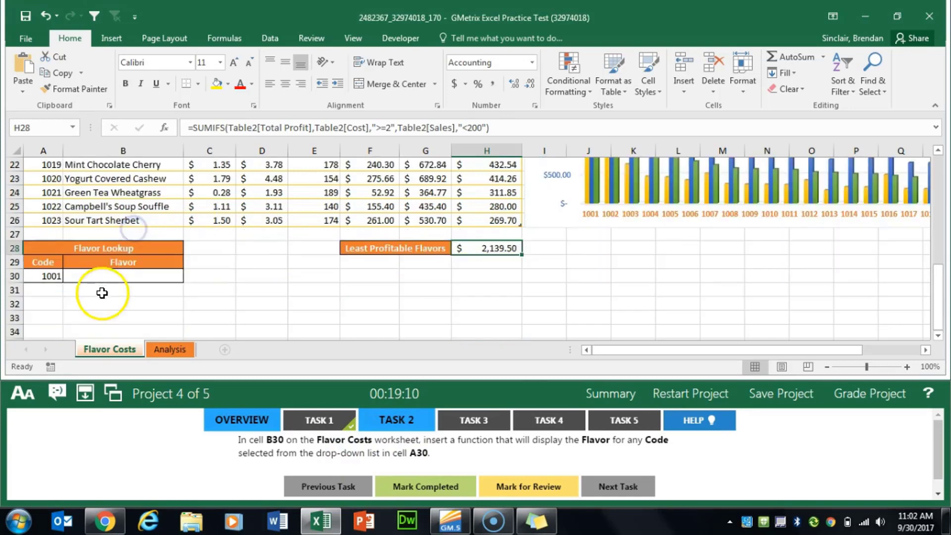
click(104, 281)
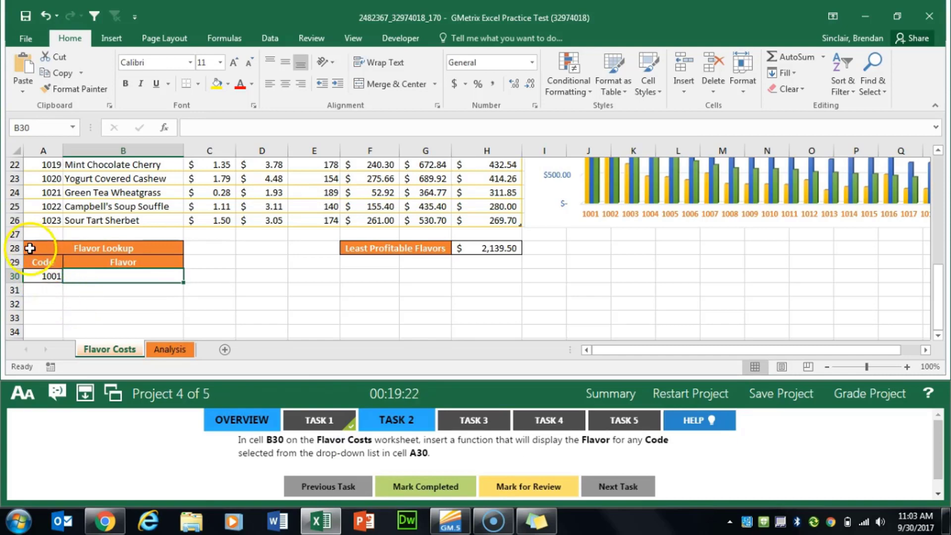
click(42, 275)
click(111, 277)
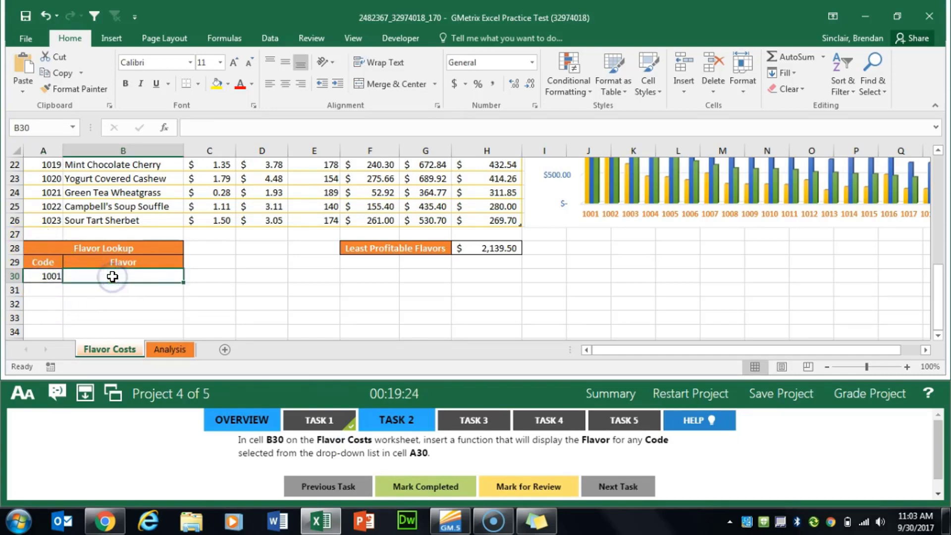
click(164, 128)
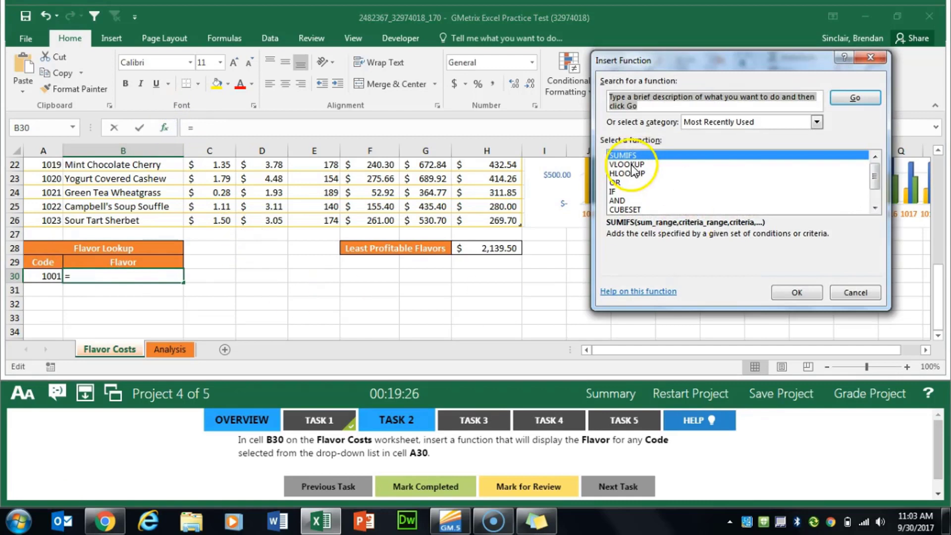
click(657, 104)
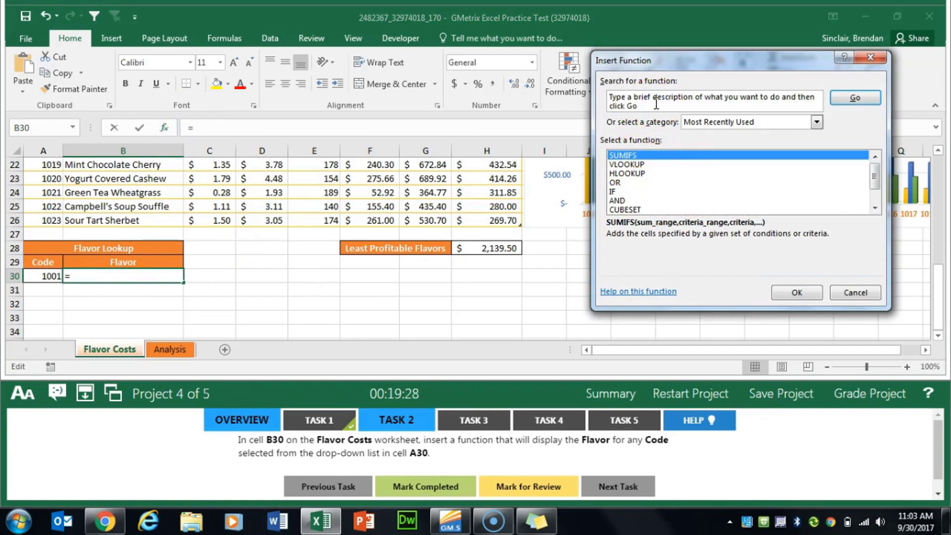
drag(657, 104, 606, 94)
text(v)
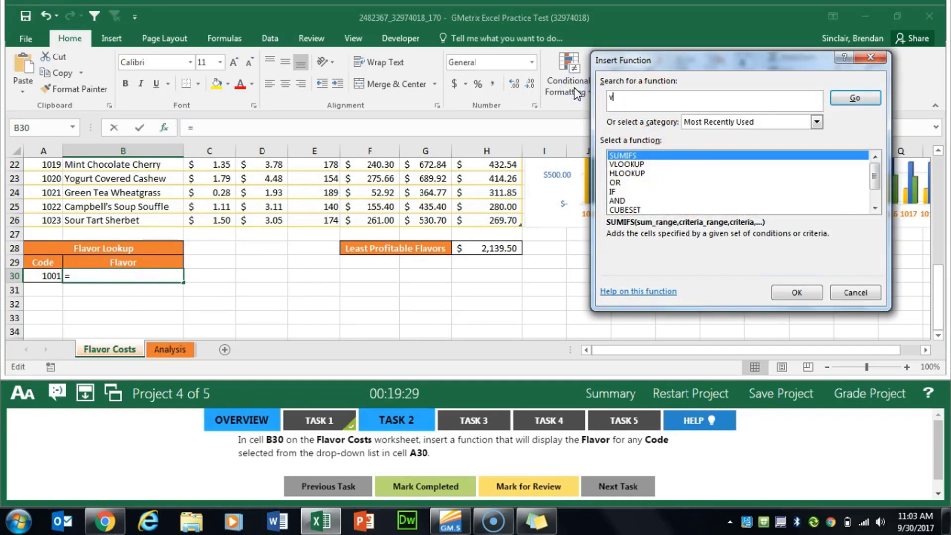
text(lookup)
key(Return)
click(791, 292)
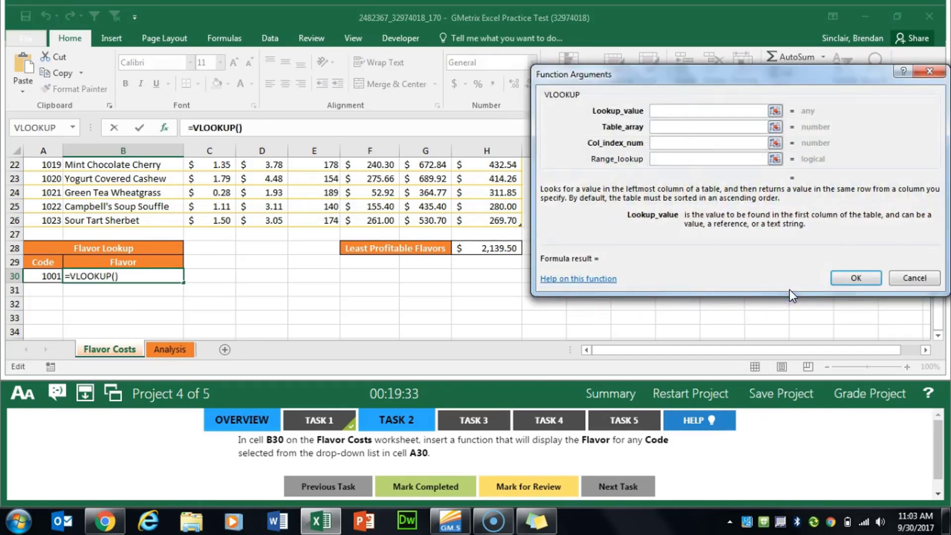
scroll(106, 233, up, 7)
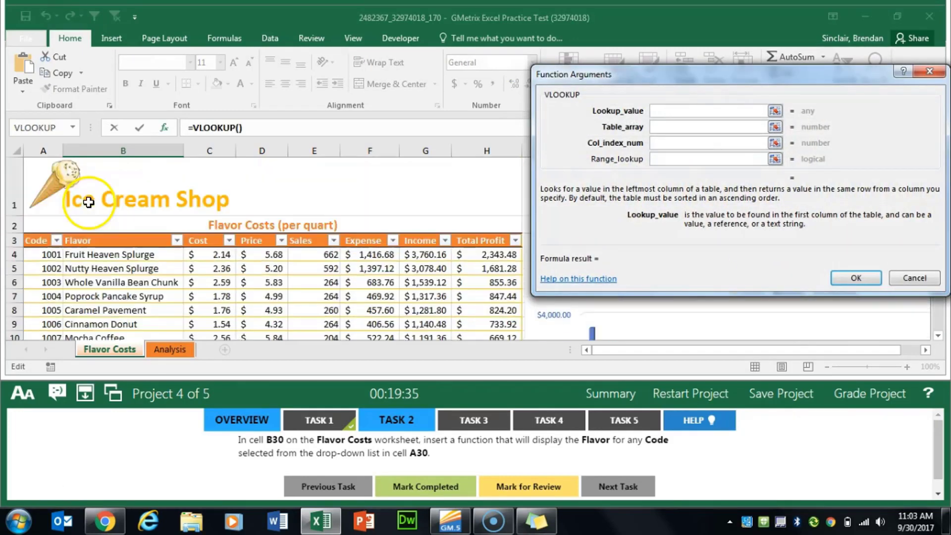
mouse_move(42, 254)
mouse_down()
mouse_move(42, 411)
mouse_move(53, 251)
mouse_move(54, 262)
mouse_up()
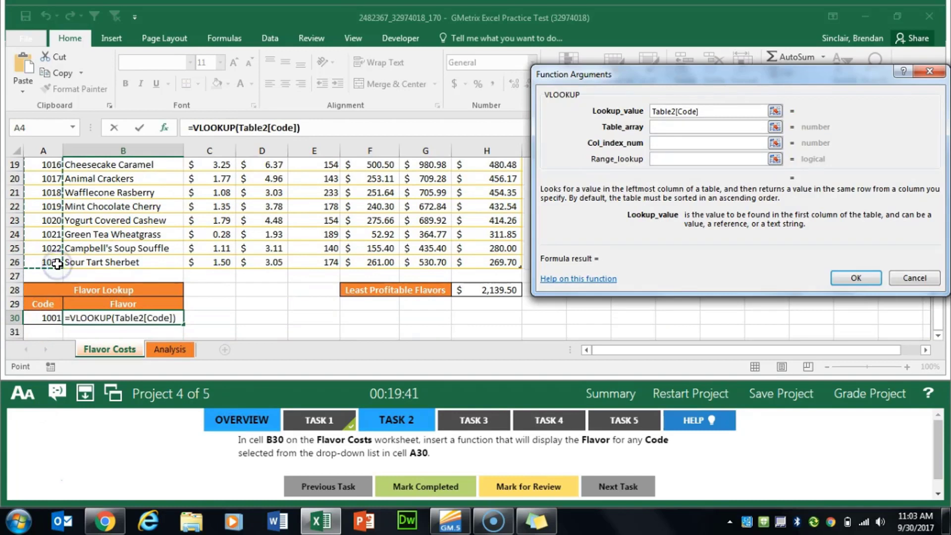
drag(715, 108, 580, 109)
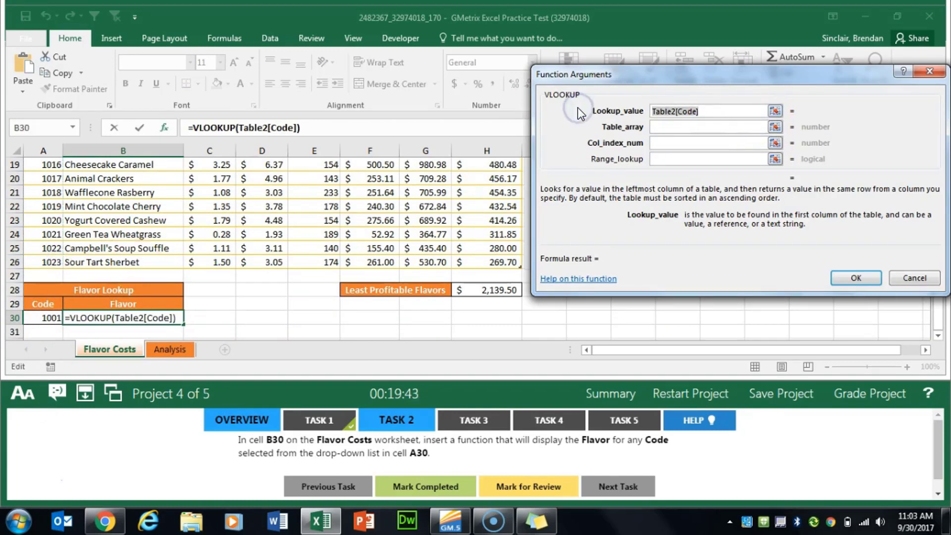
key(BackSpace)
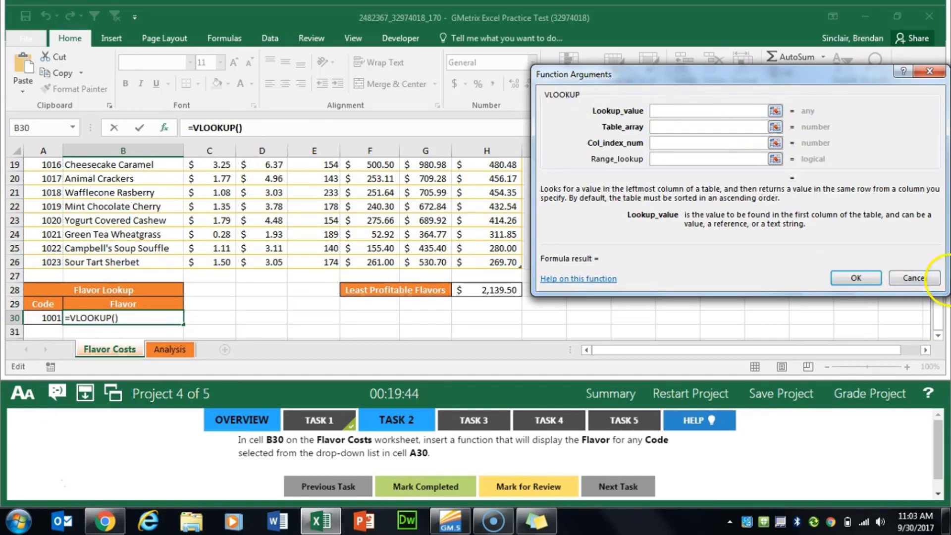
Set the VLOOKUP lookup value to A30 and the table array to the whole flavor table including its header row, Table2[#All]
click(45, 318)
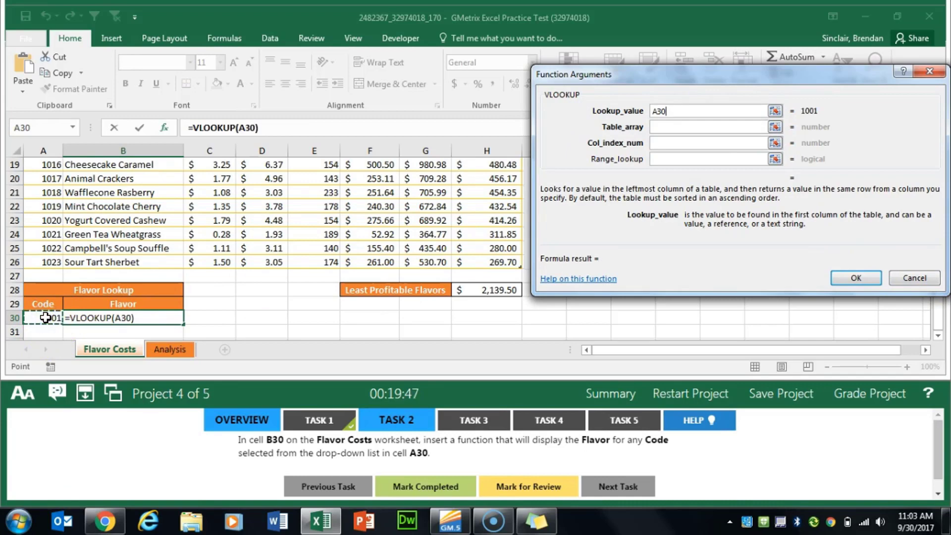
click(701, 143)
click(701, 125)
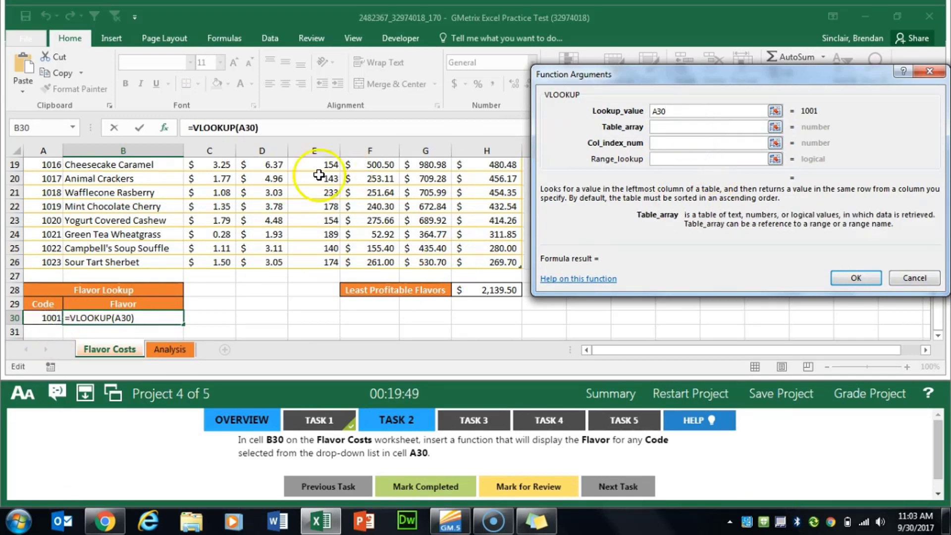
scroll(186, 189, up, 6)
click(48, 257)
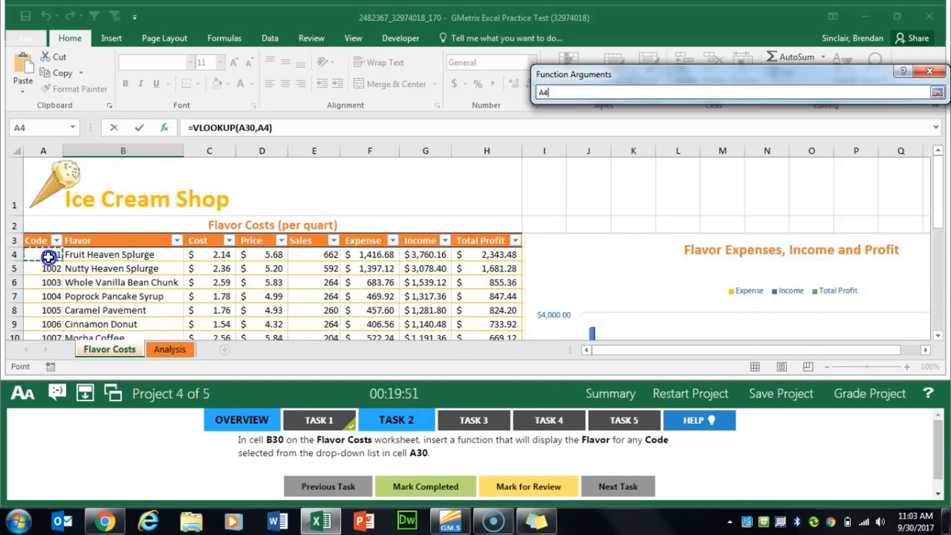
drag(39, 241, 481, 277)
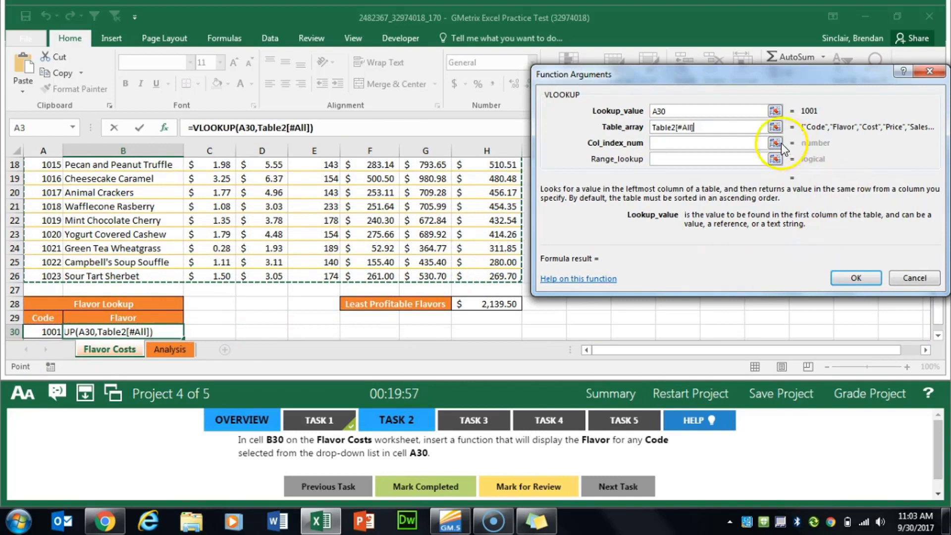
Set the VLOOKUP column index to 2 and the range lookup to FALSE, insert the formula and mark Task 2 completed
click(725, 144)
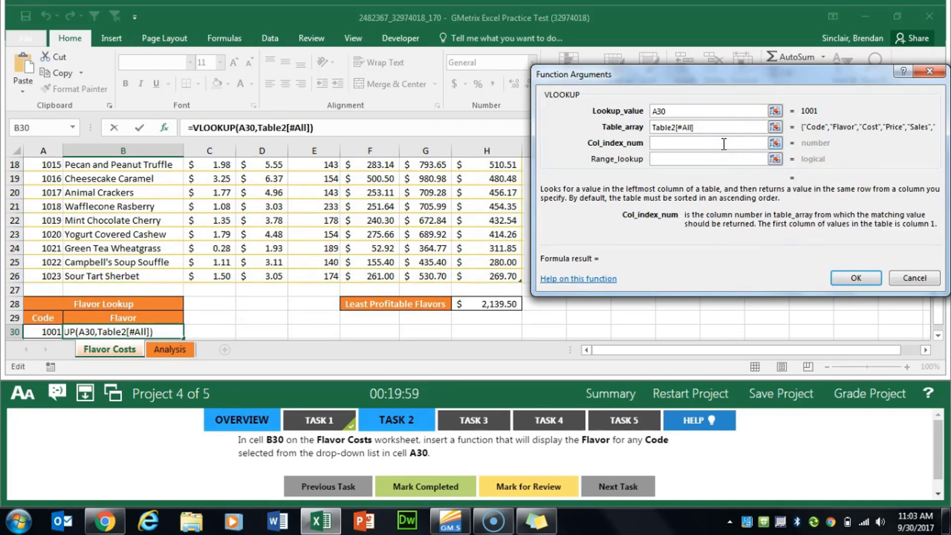
text(2)
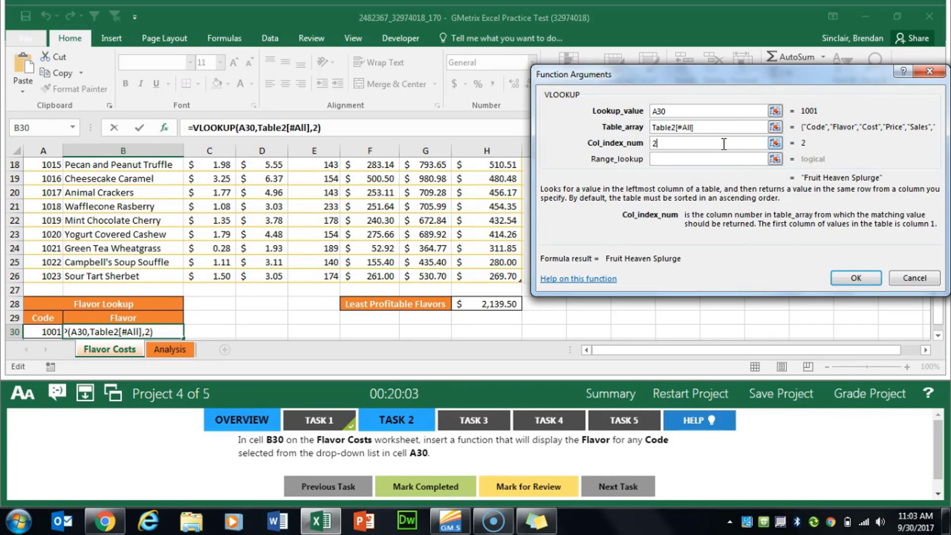
key(Tab)
text(FAL)
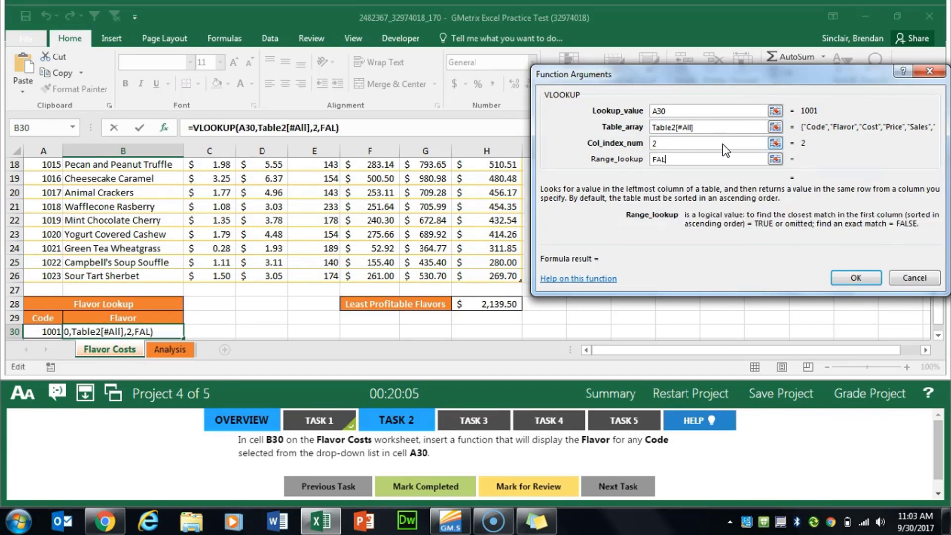
text(SE)
key(Return)
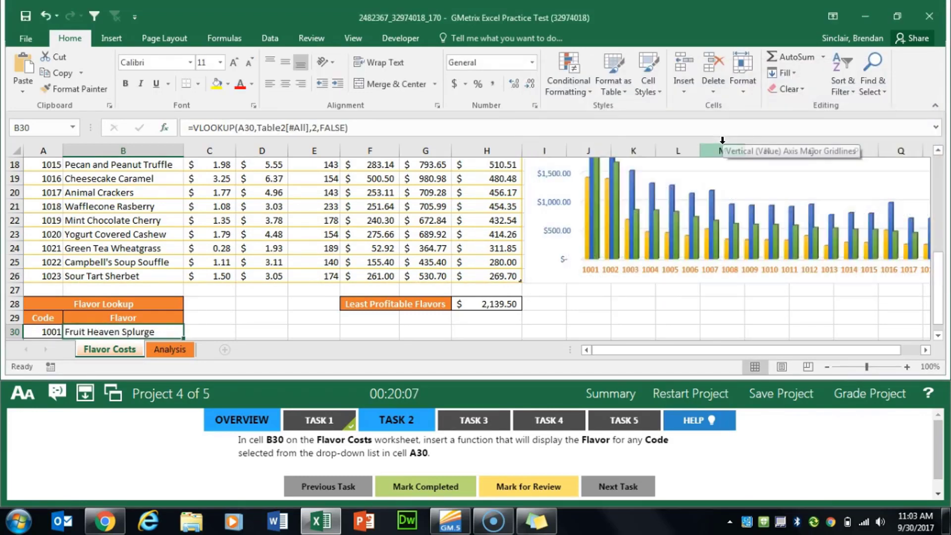
click(426, 486)
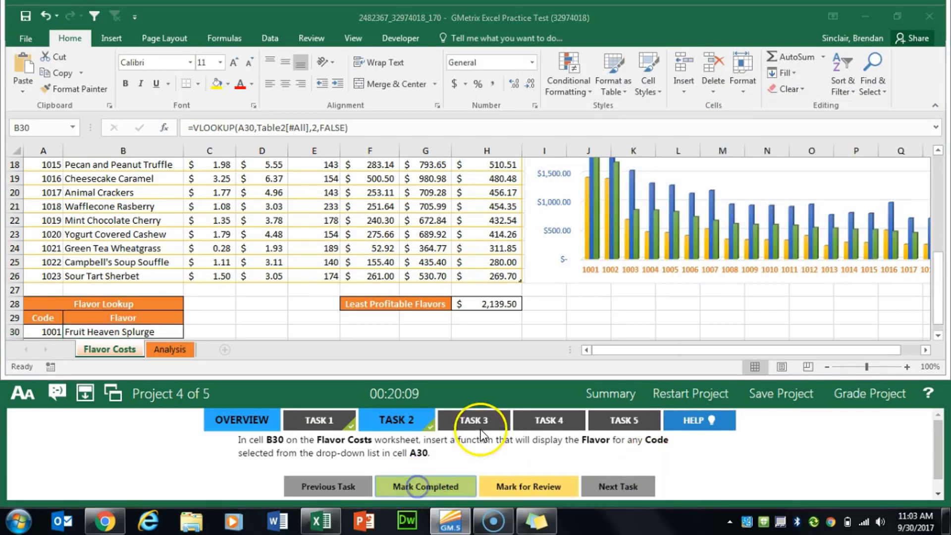
Open Task 3, name the Flavor Costs (per quart) table Flavor_Costs and mark the task completed
click(480, 420)
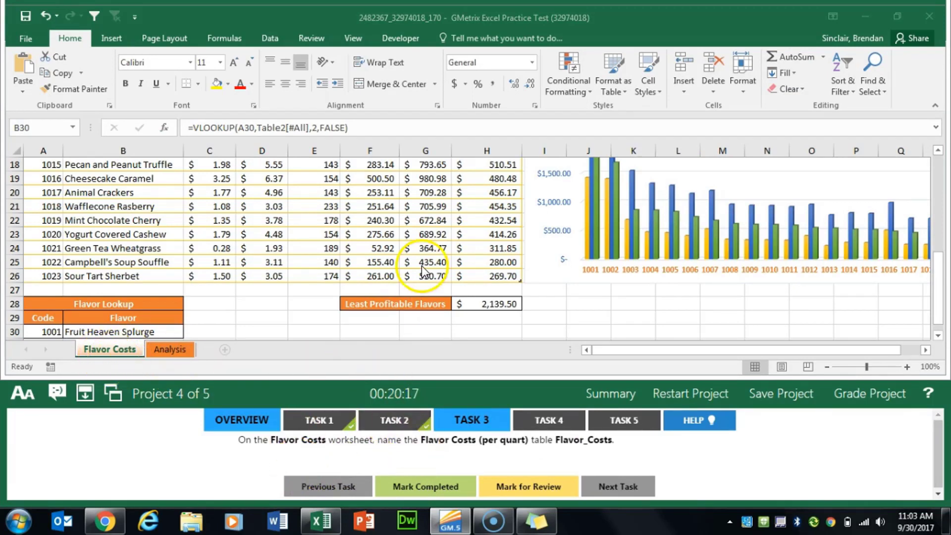
scroll(379, 263, up, 6)
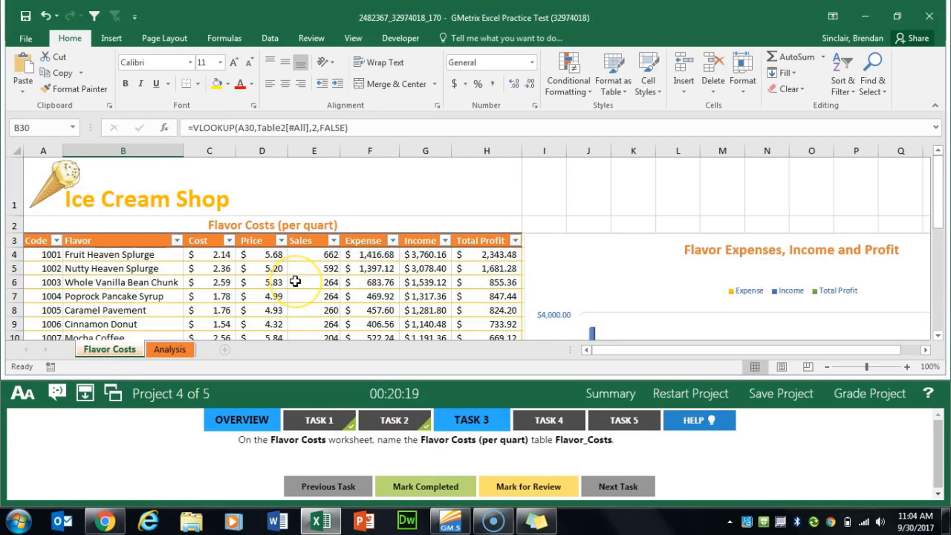
click(387, 254)
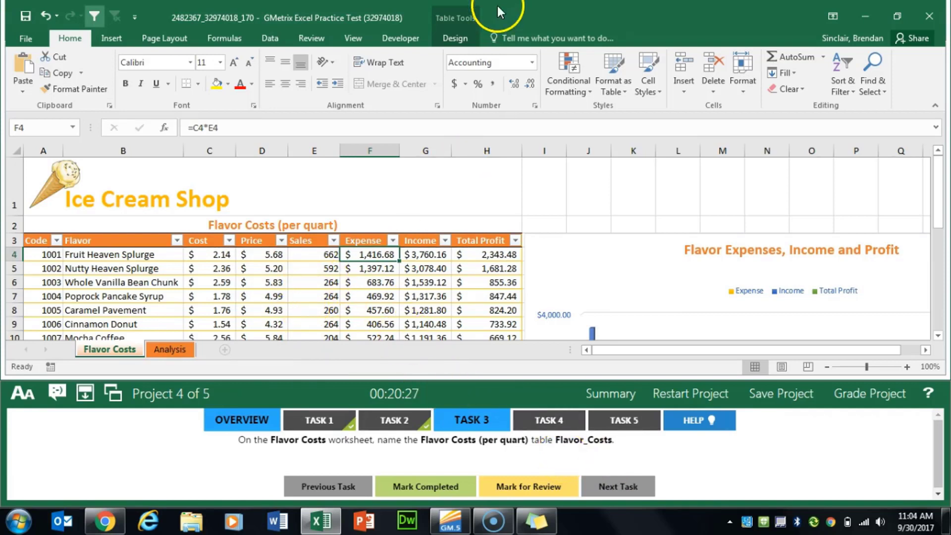
click(448, 34)
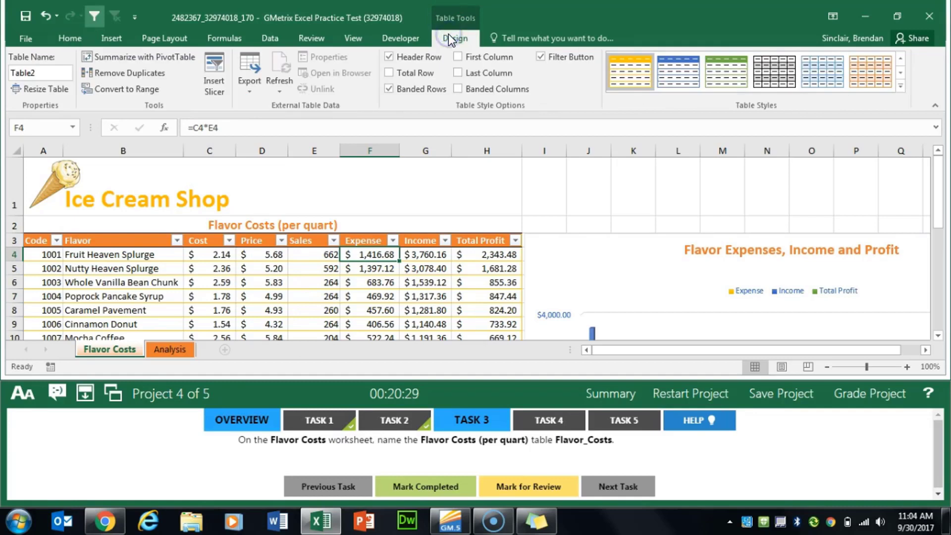
click(54, 72)
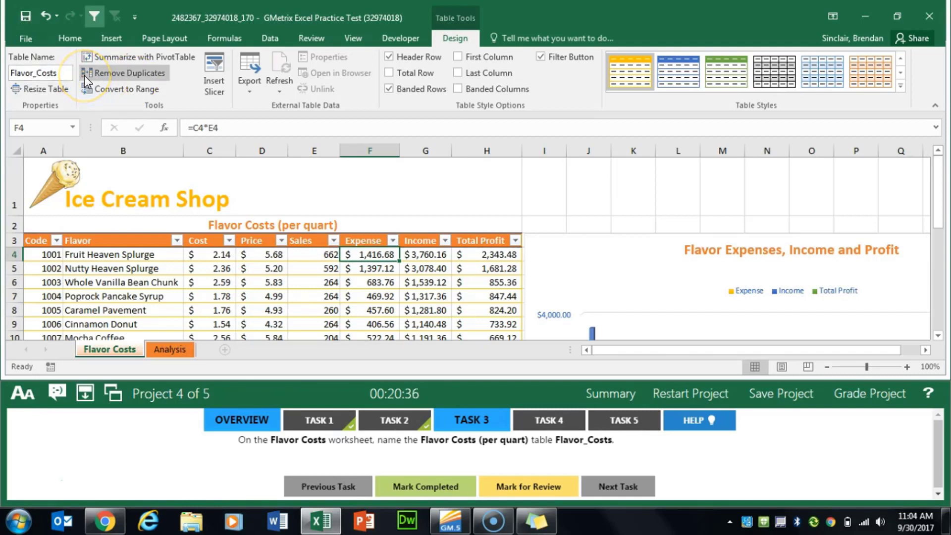
click(419, 487)
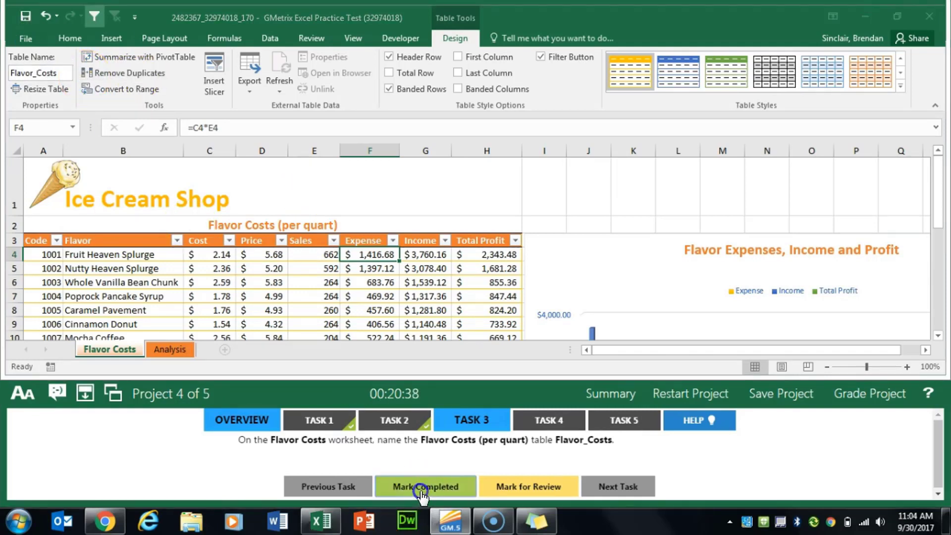
Open Task 4 and start saving the Flavor Expenses, Income and Profit chart as a template in the GMetrixTemplates folder under Documents
click(545, 431)
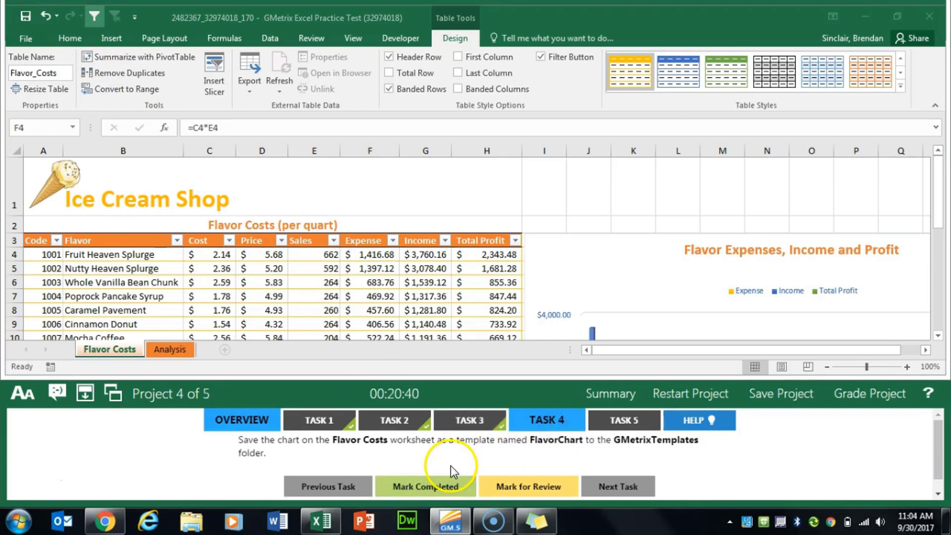
click(631, 272)
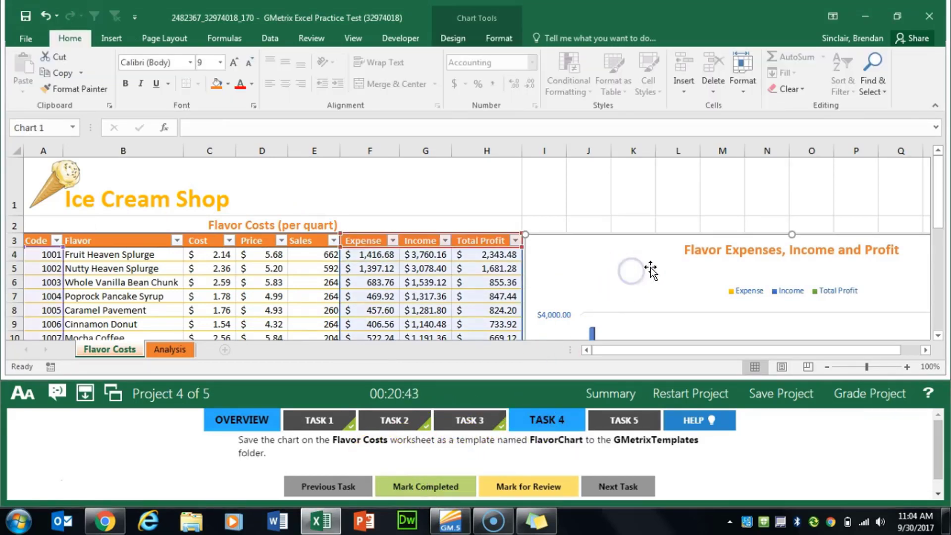
right_click(612, 260)
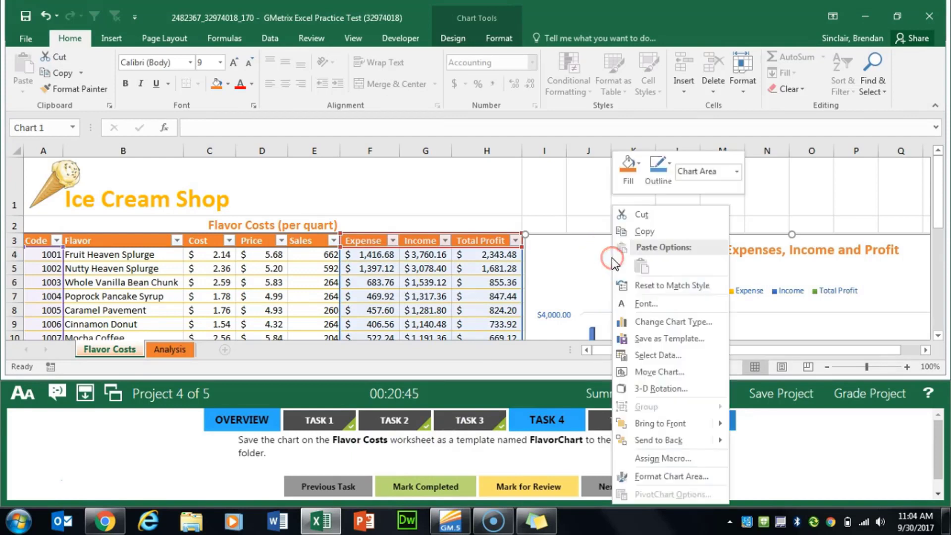
click(703, 337)
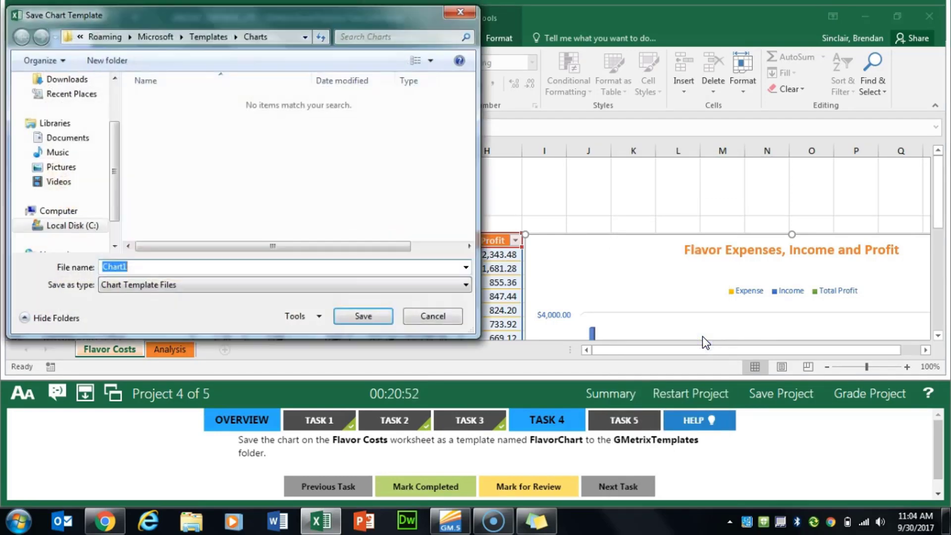
click(74, 137)
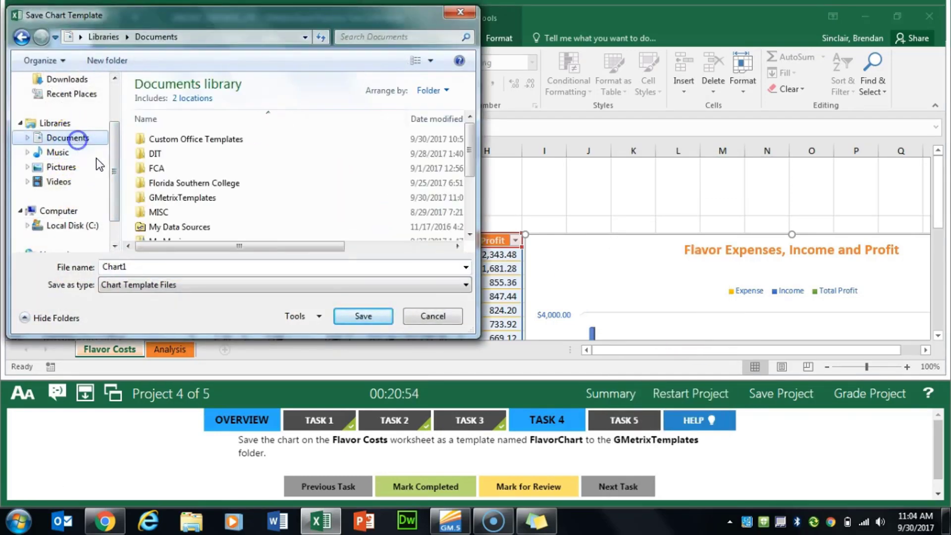
double_click(198, 194)
Save the chart template under the name FlavorChart, then mark Task 4 completed and open Task 5
double_click(166, 267)
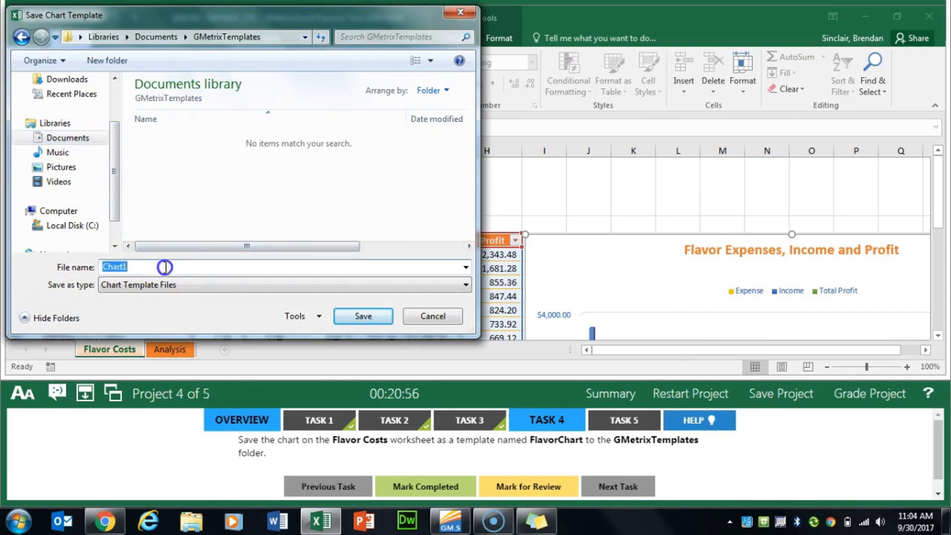
text(Flavor)
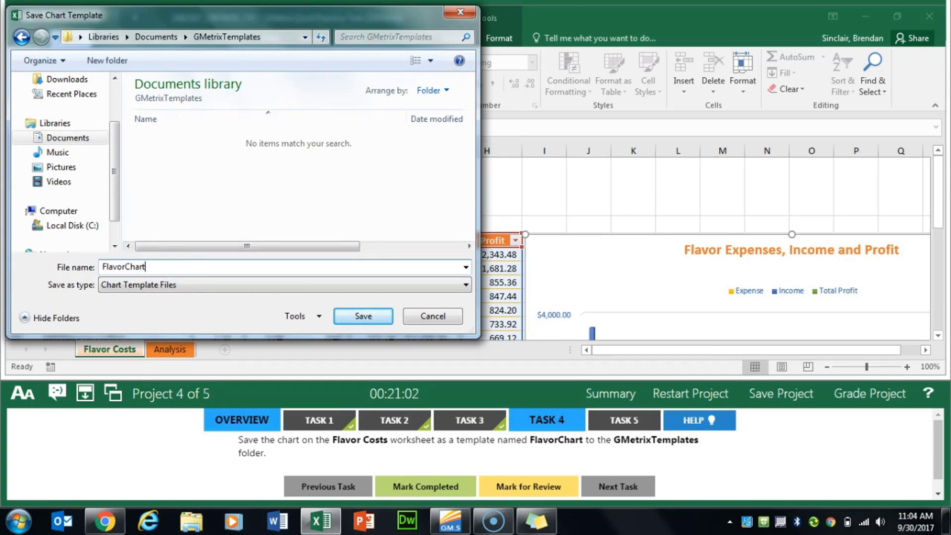
key(Return)
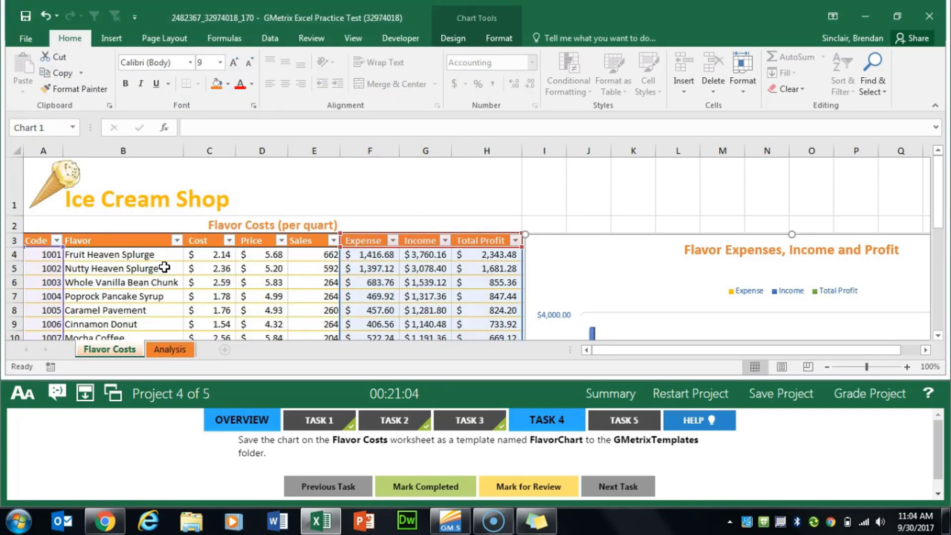
click(448, 485)
click(613, 421)
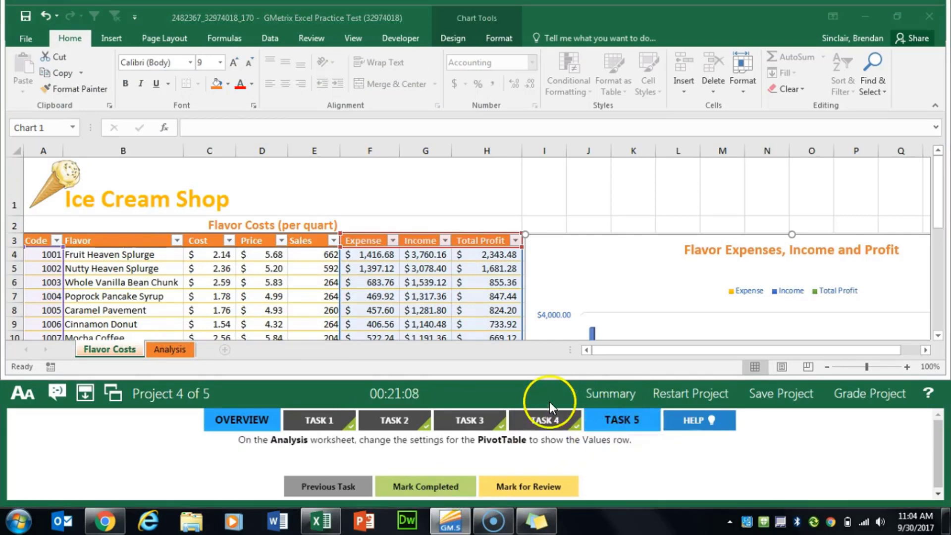
On the Analysis worksheet, set the PivotTable options to show the Values row and mark Task 5 completed
click(165, 349)
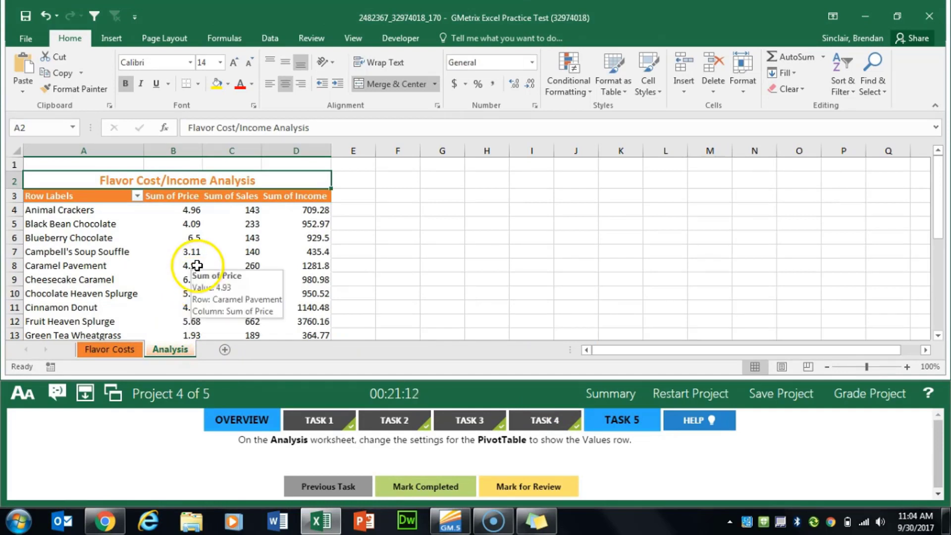
click(218, 264)
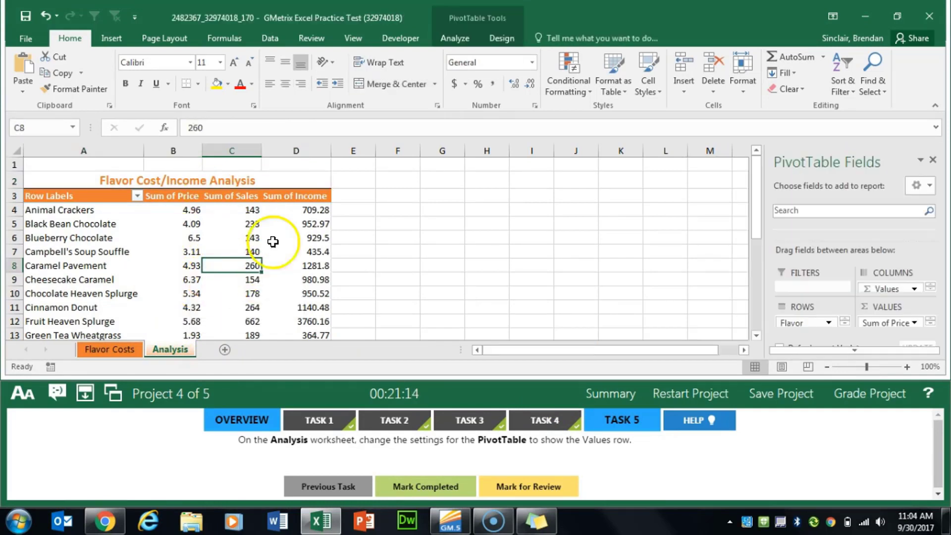
right_click(226, 222)
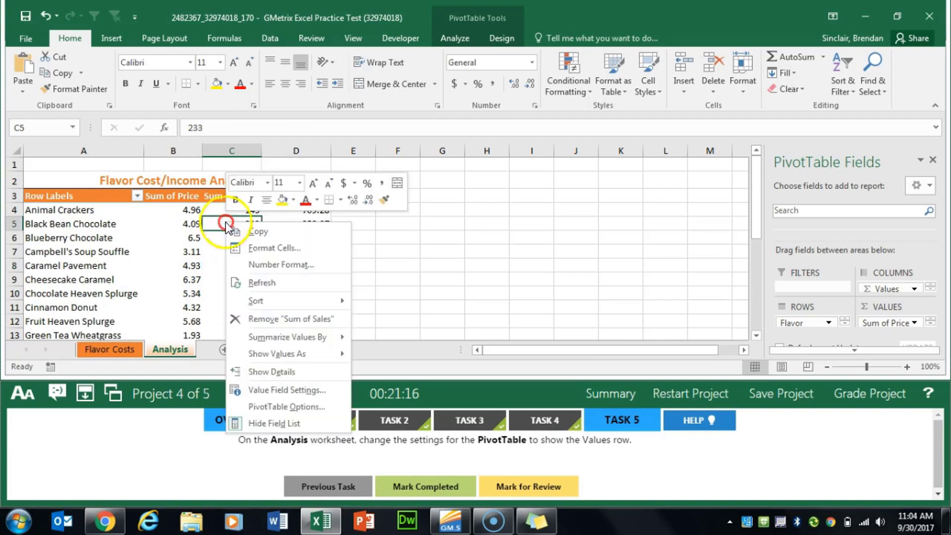
click(322, 411)
drag(359, 180, 456, 37)
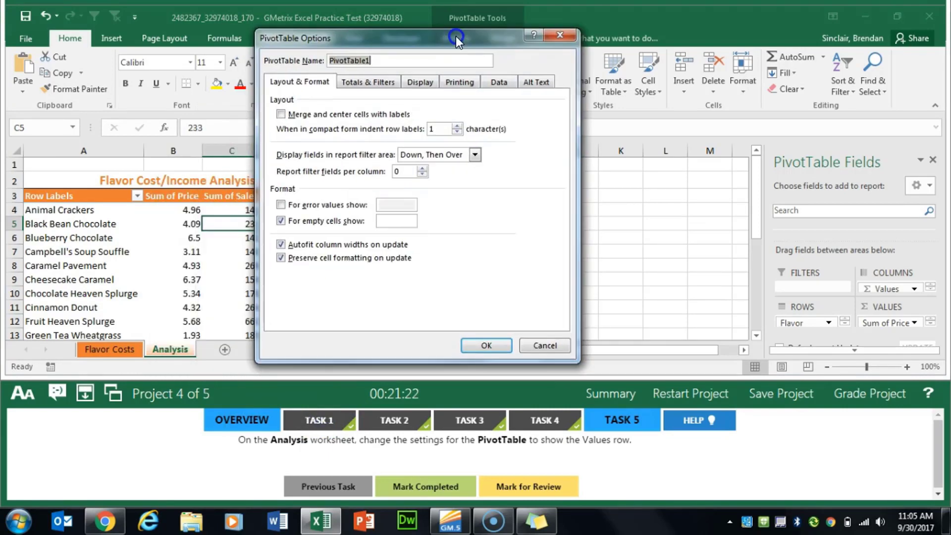
click(420, 83)
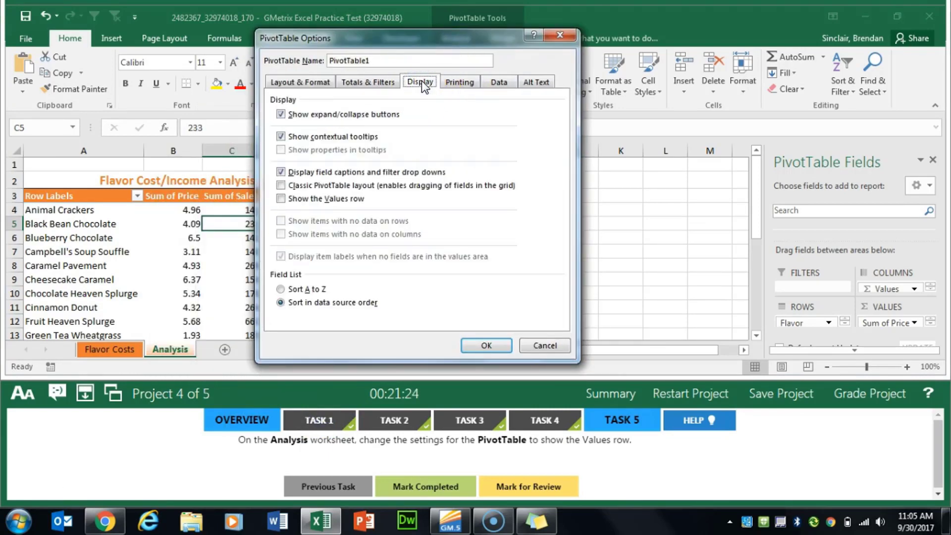
click(288, 203)
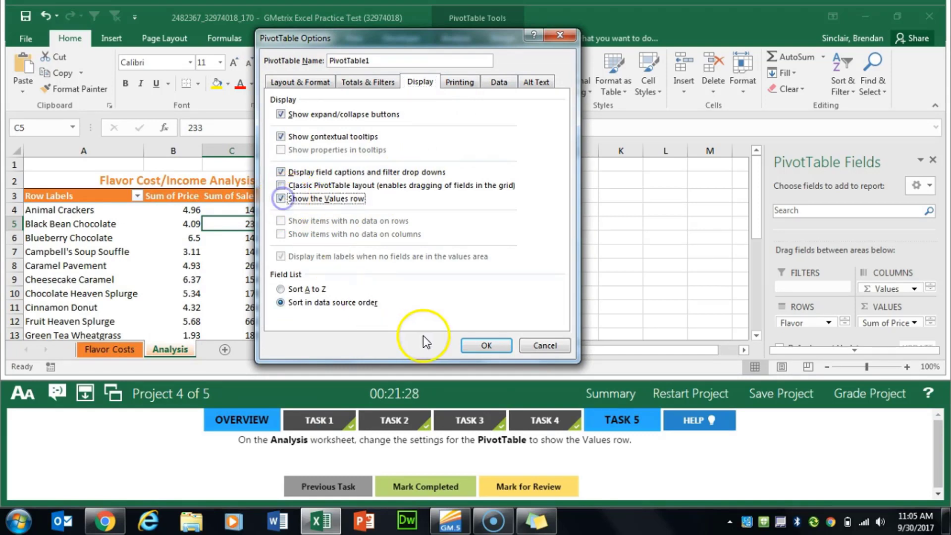
click(493, 343)
click(437, 483)
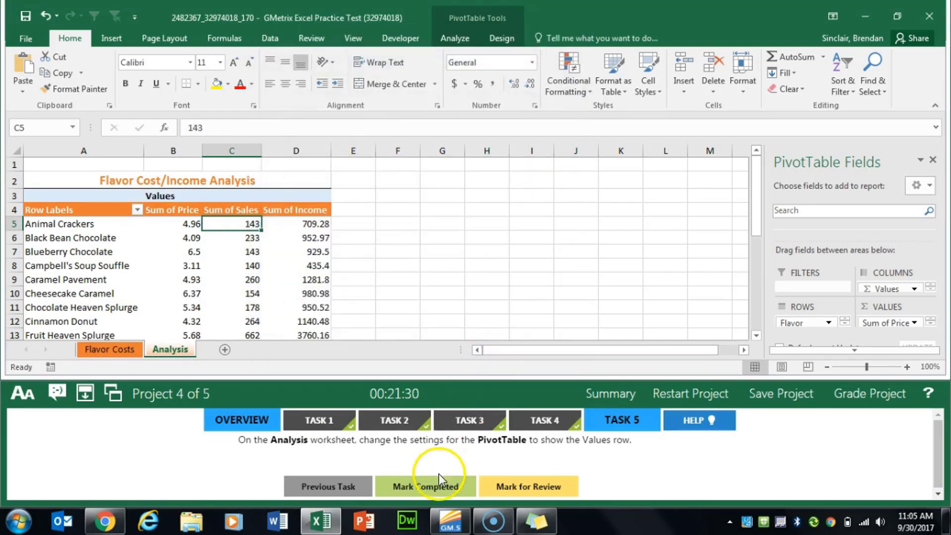
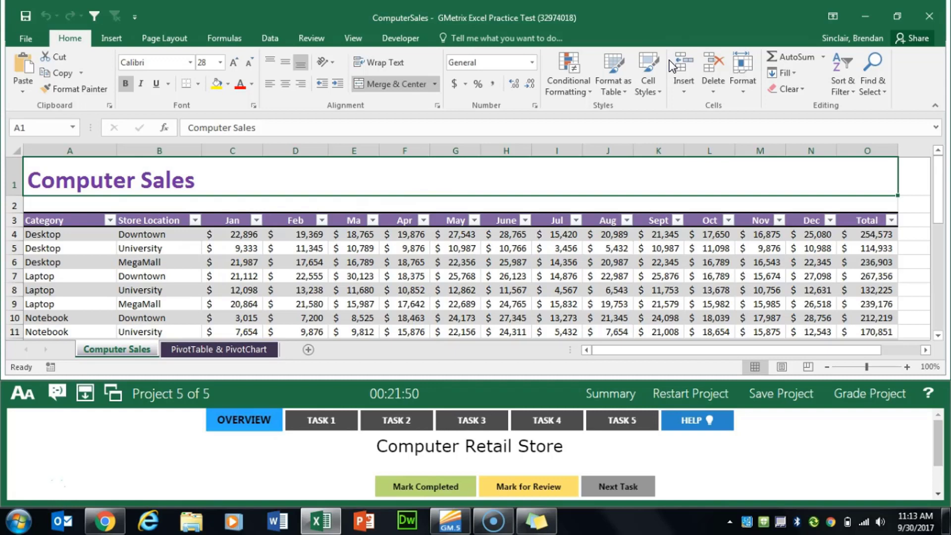
Open Project 5's Task 1, add a linear trendline for the Notebook series to the Downtown Sales Trend chart and mark the task completed
click(332, 416)
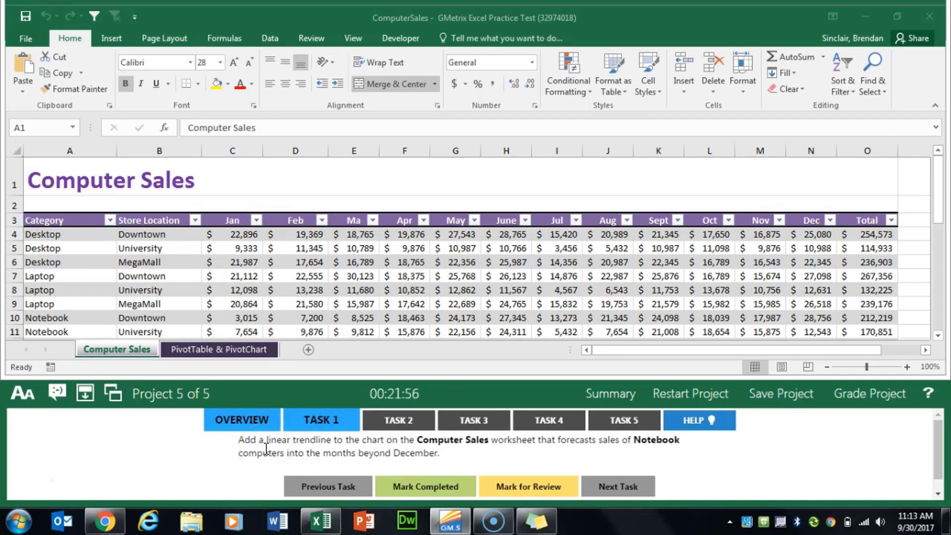
scroll(296, 310, down, 4)
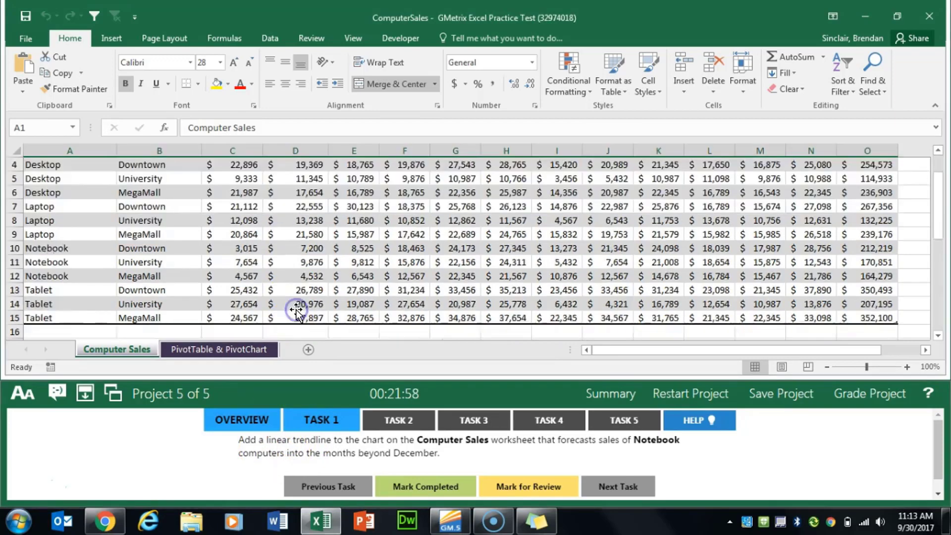
click(237, 315)
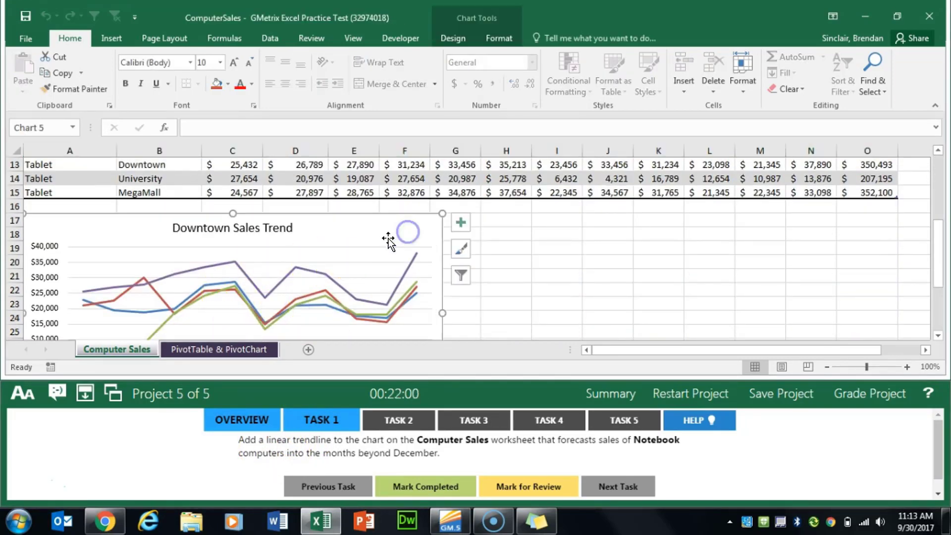
click(461, 224)
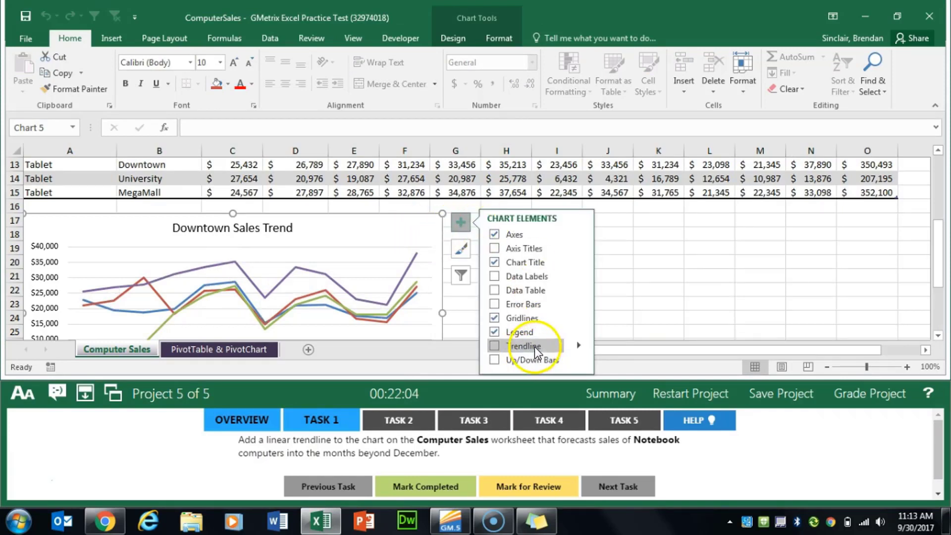
click(578, 344)
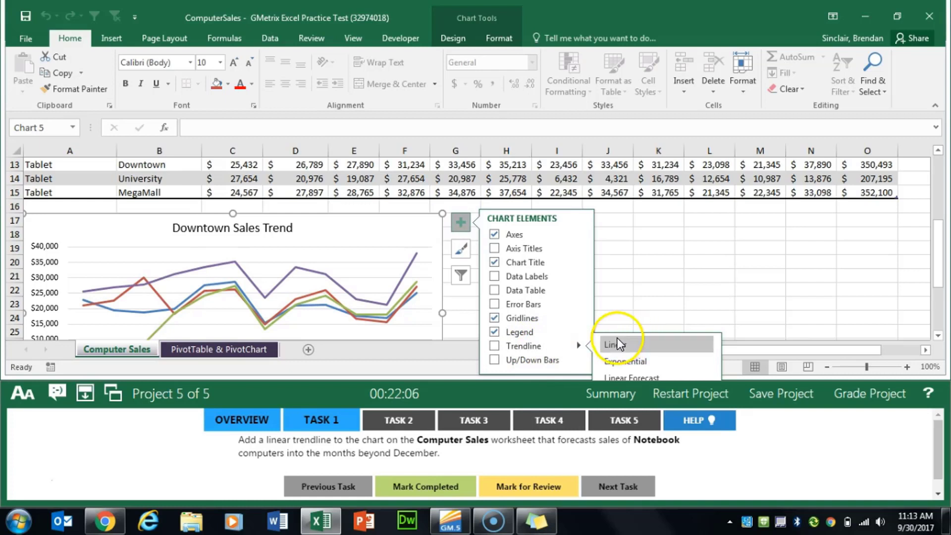
click(638, 344)
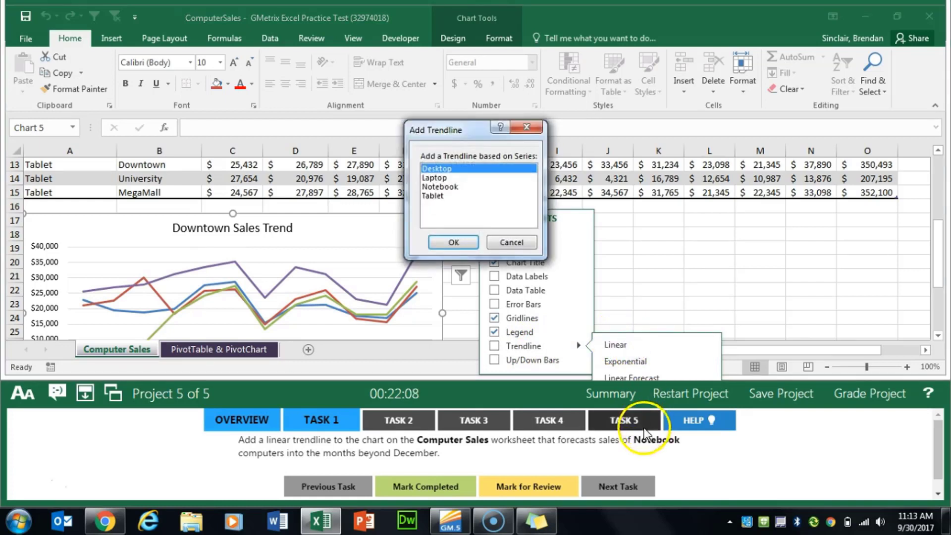
click(450, 186)
click(453, 243)
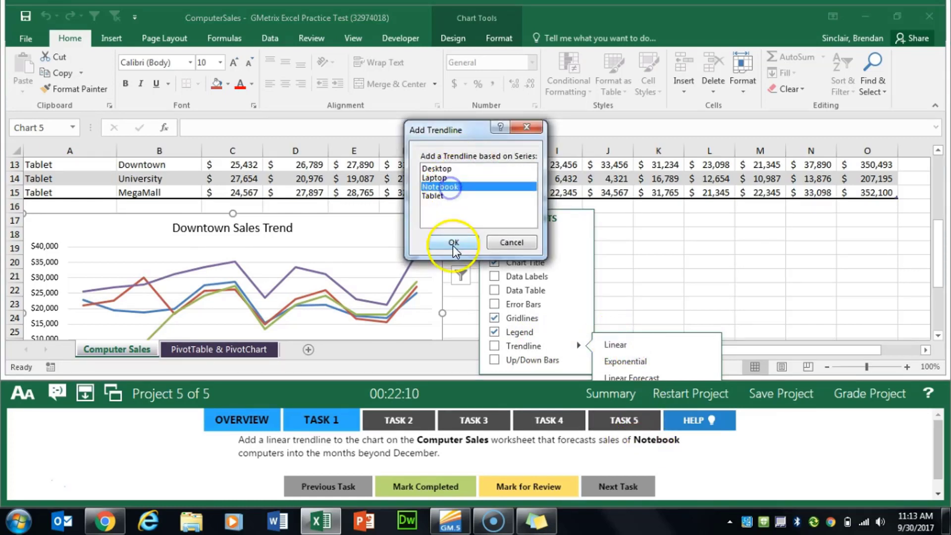
click(460, 222)
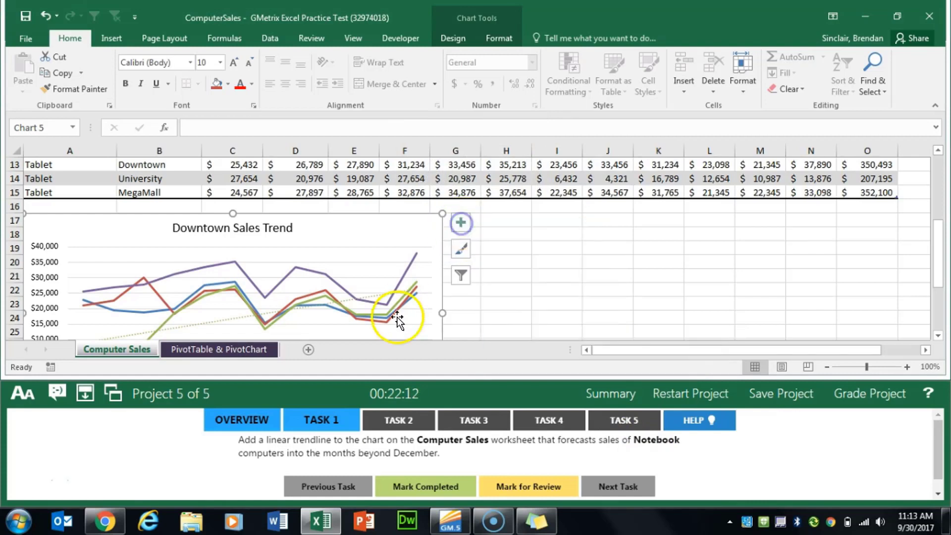
click(401, 489)
Open Task 2 and insert a Category slicer for the PivotTable on the PivotTable & PivotChart worksheet
click(403, 419)
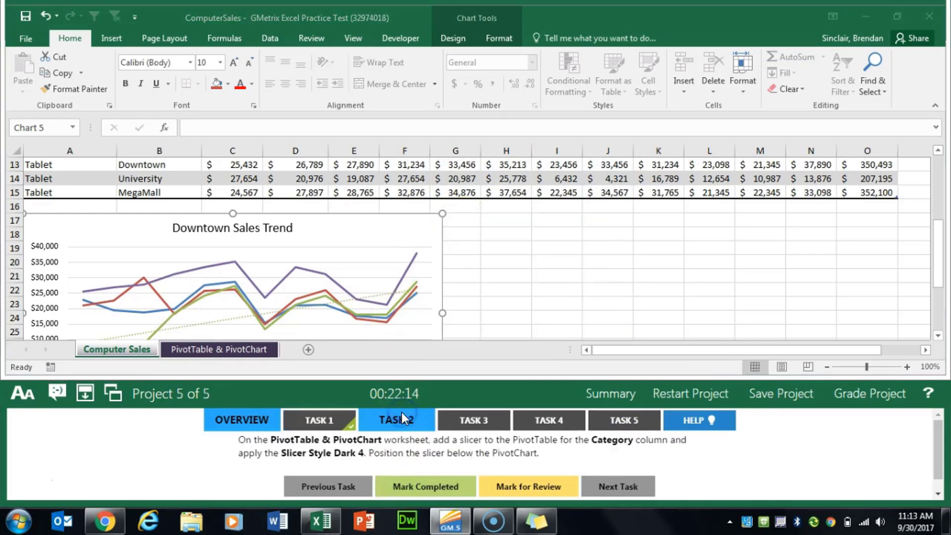
click(402, 446)
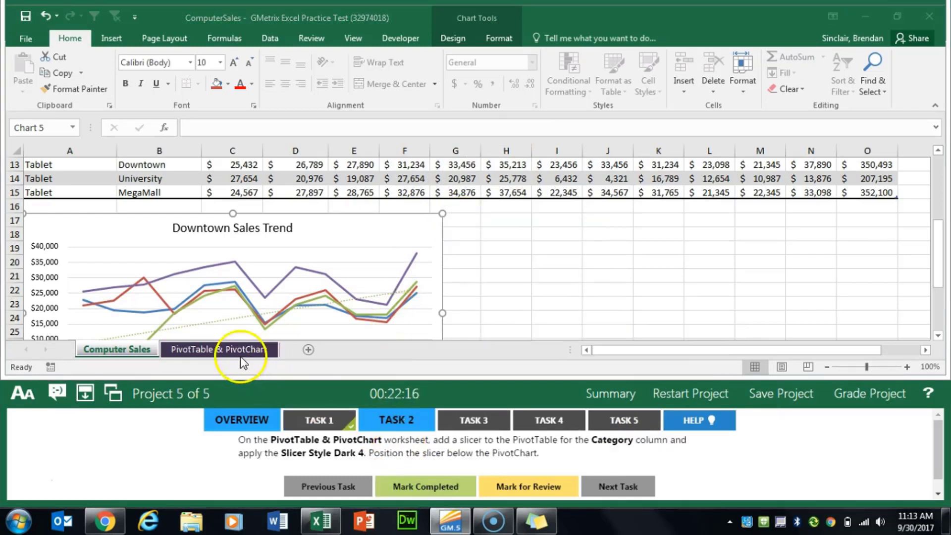
click(221, 350)
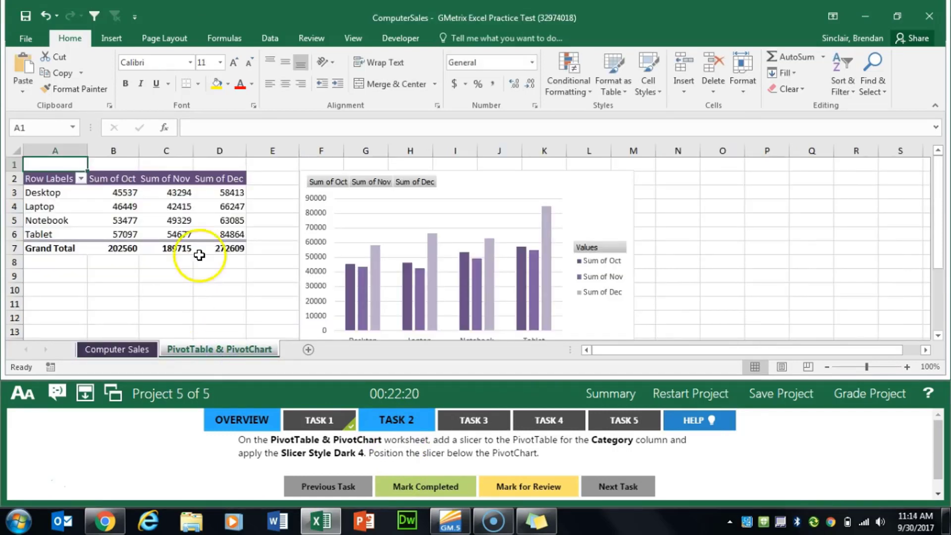
click(184, 220)
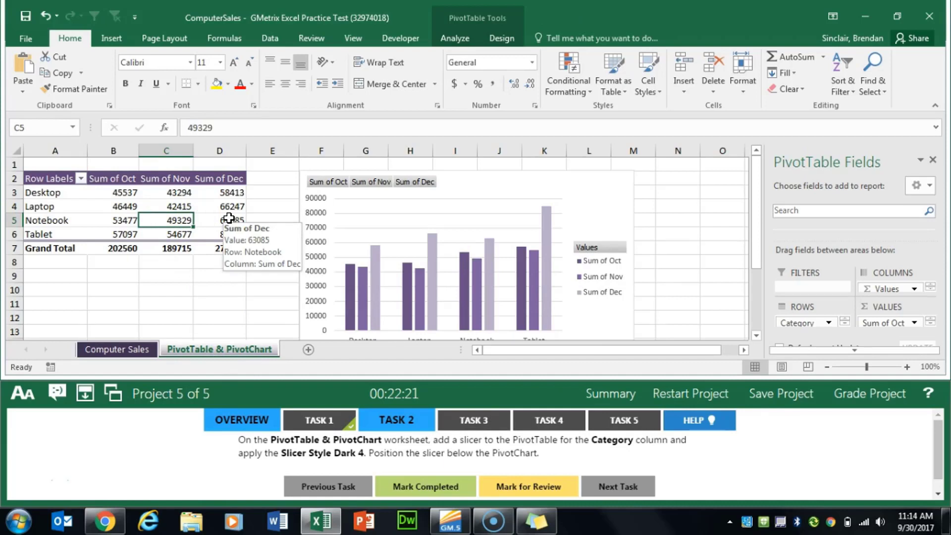
click(455, 38)
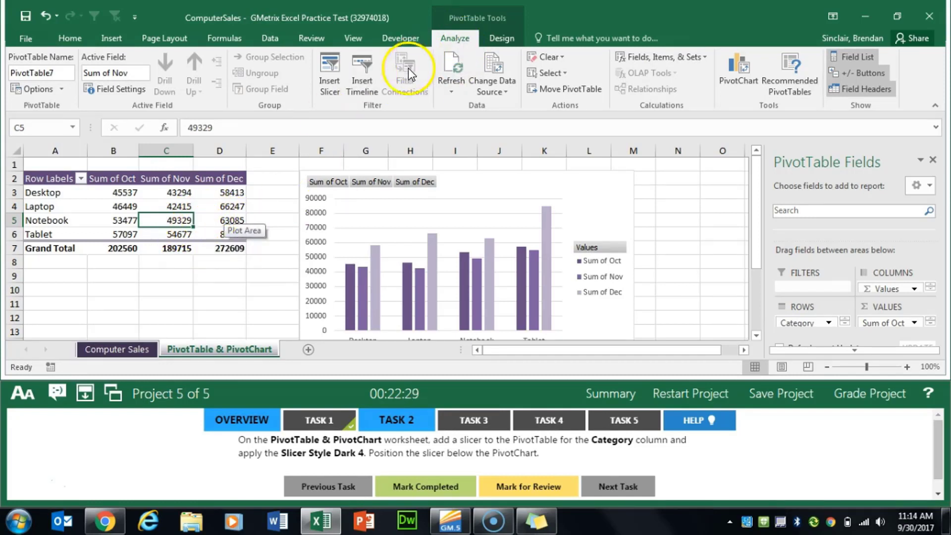
click(337, 92)
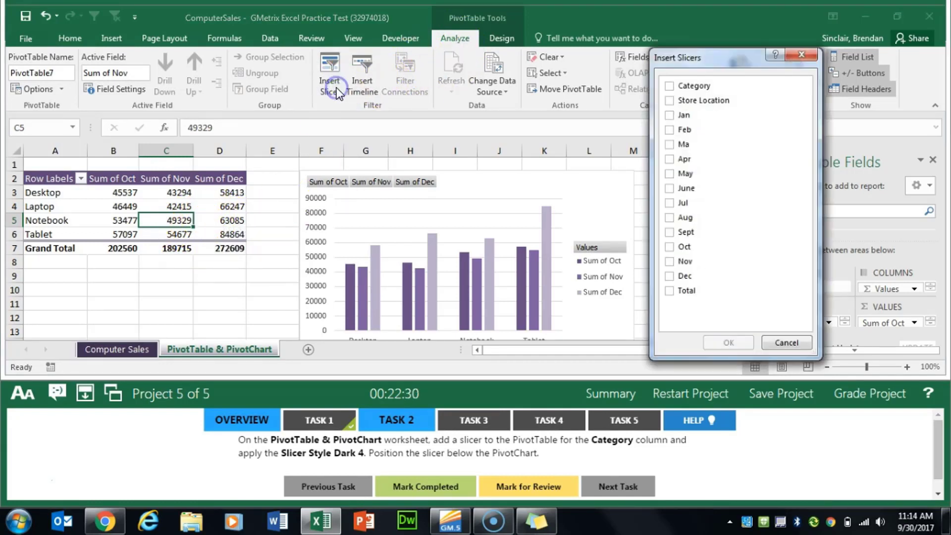
click(670, 87)
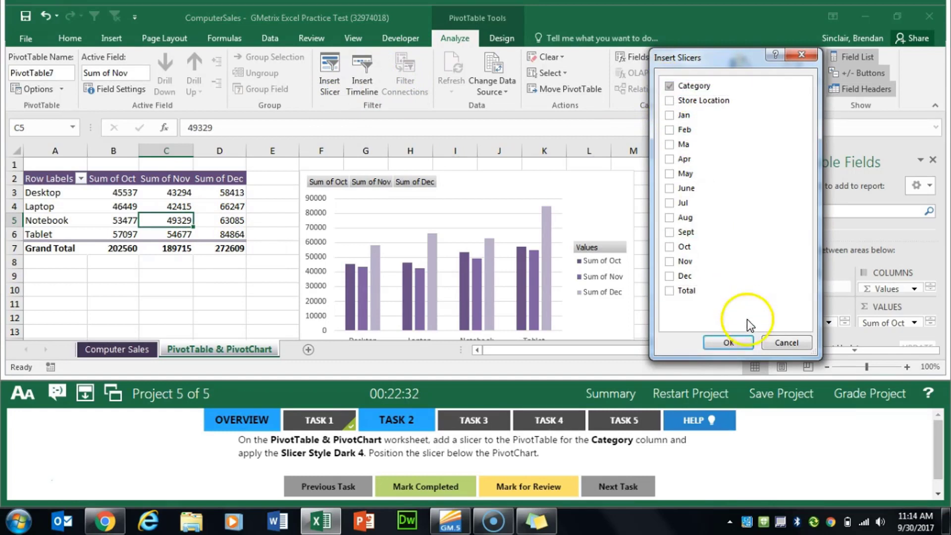
click(728, 343)
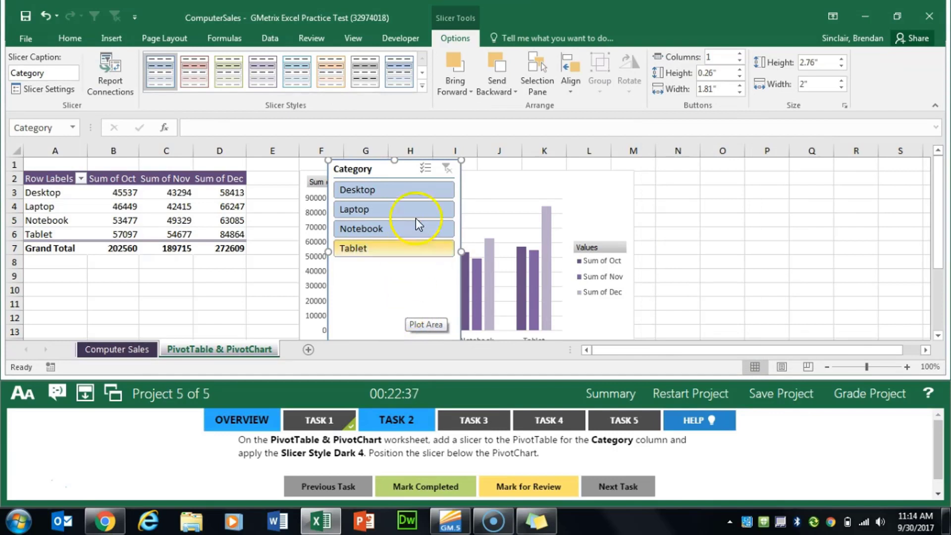
Apply Slicer Style Dark 4 to the Category slicer, place it below the PivotTable and mark Task 2 completed
click(423, 87)
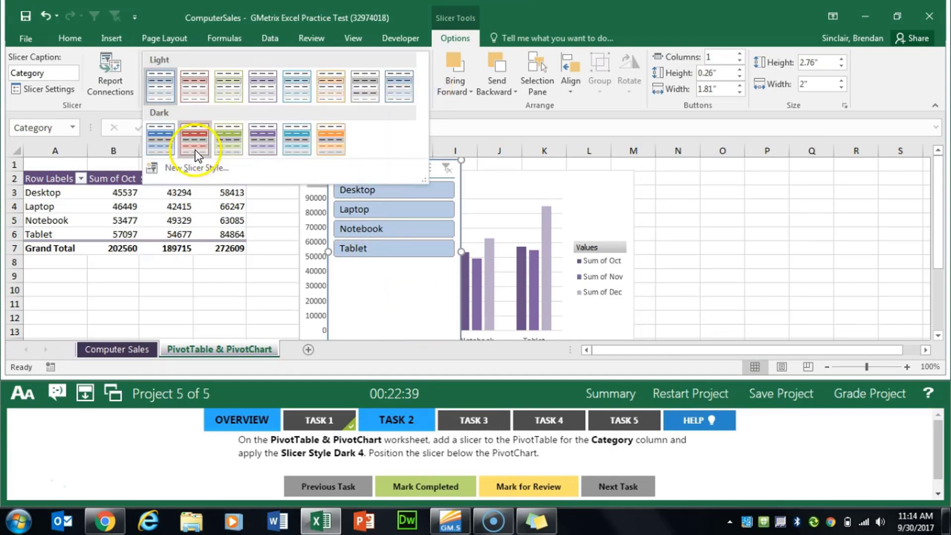
click(261, 147)
drag(370, 174, 78, 276)
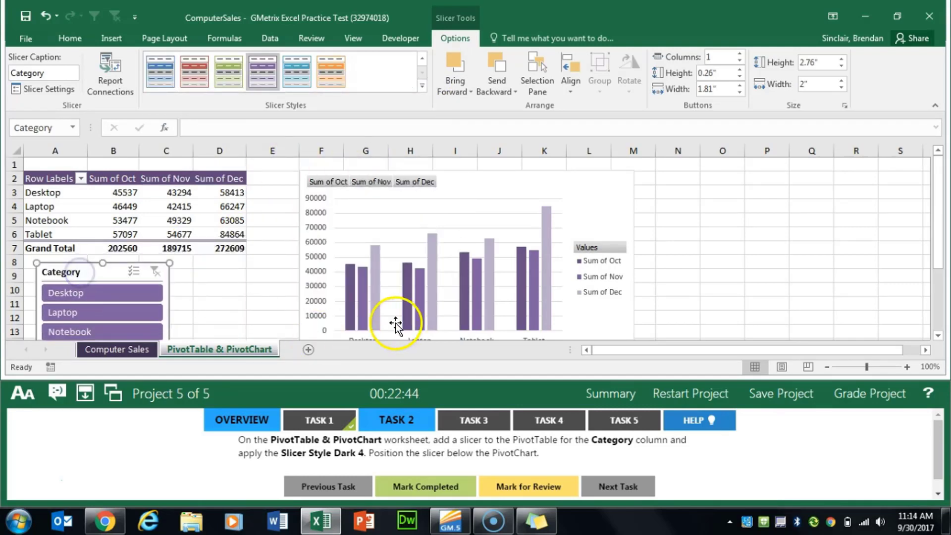
click(429, 486)
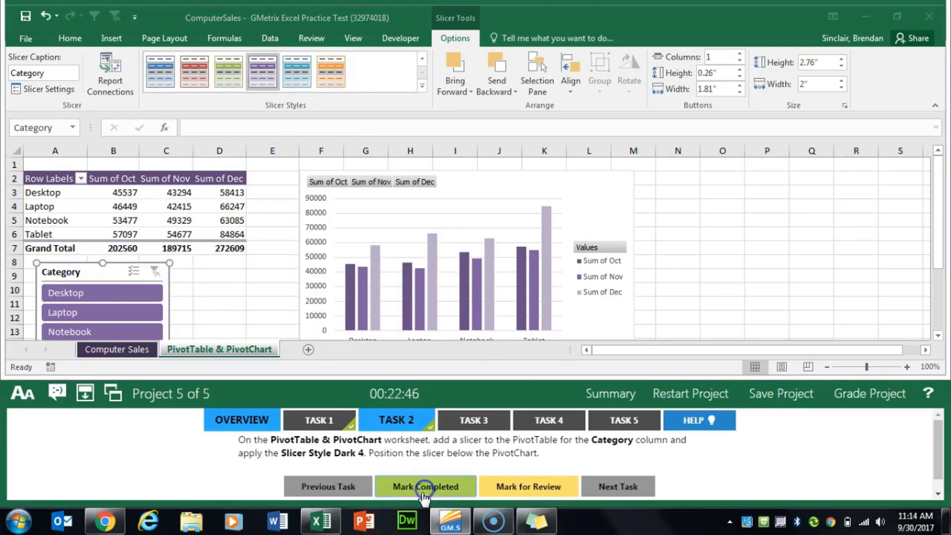
Open Task 3, select a PivotTable cell and switch the test runner to a floating window placed over the worksheet
click(473, 421)
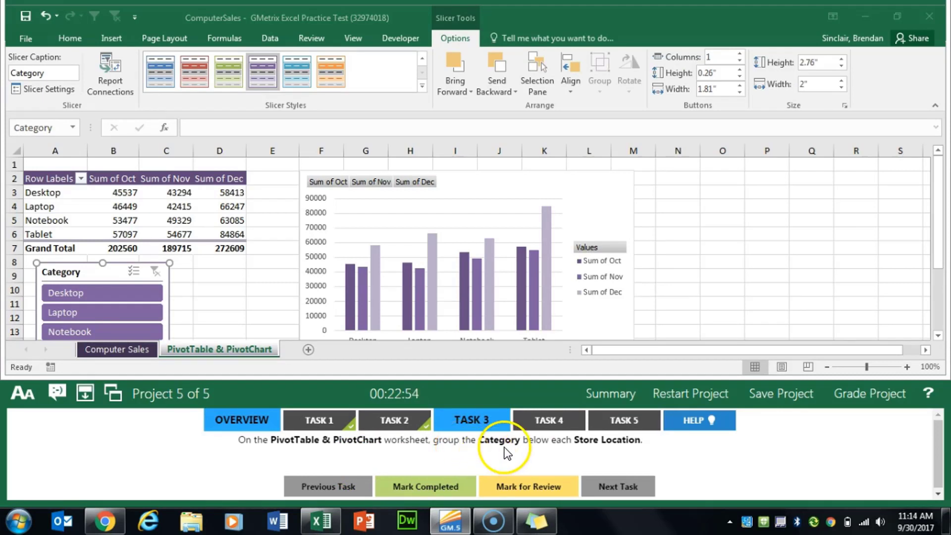
click(201, 208)
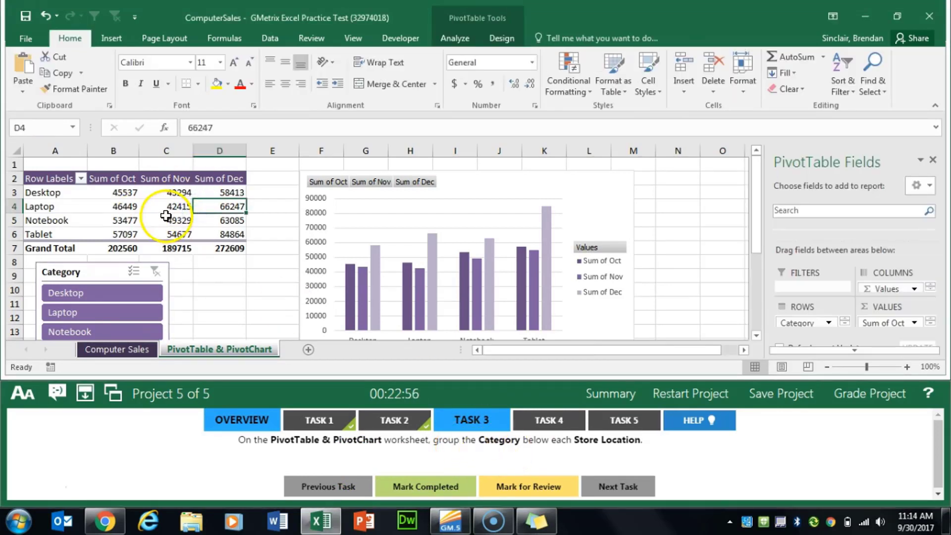
click(85, 394)
click(138, 447)
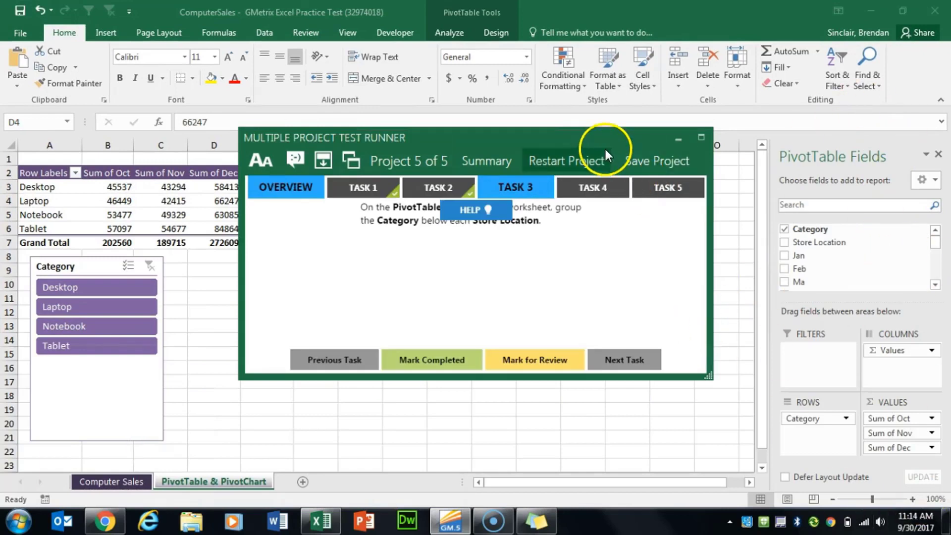
drag(604, 135, 421, 133)
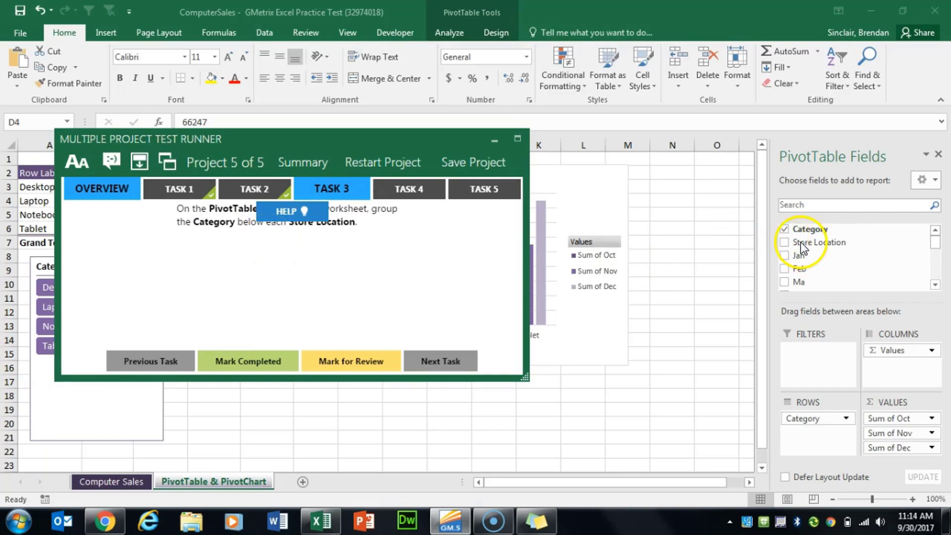
Add Store Location above Category in the PivotTable's rows, mark Task 3 completed and open Task 4
drag(823, 243, 828, 412)
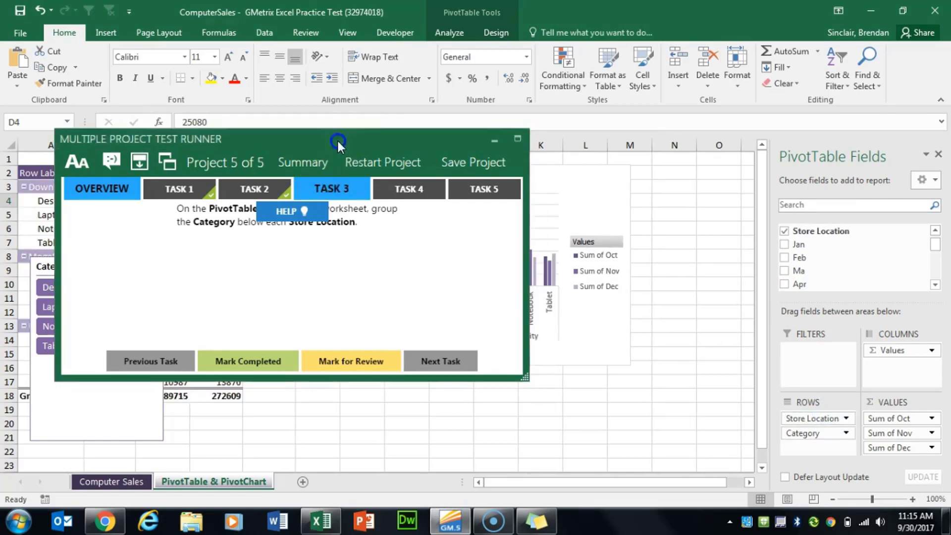
drag(337, 139, 531, 144)
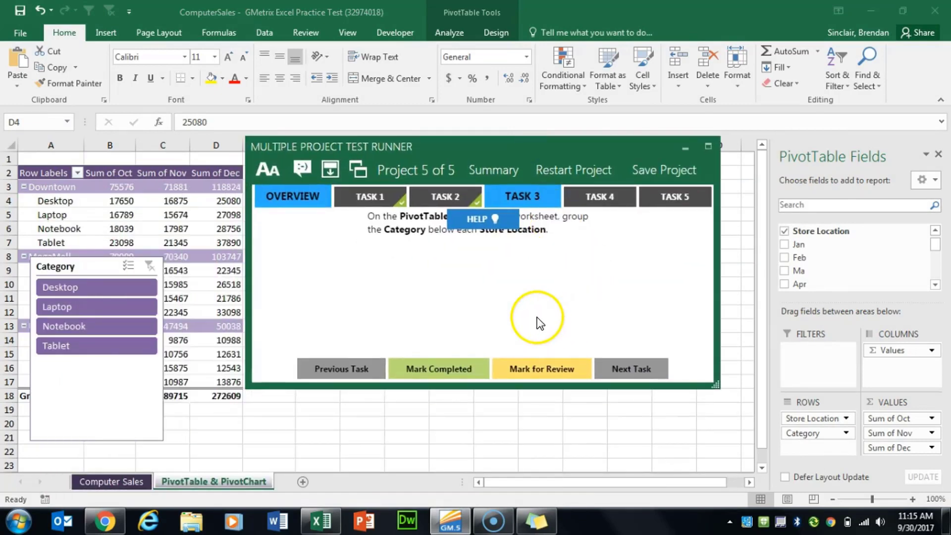
click(453, 368)
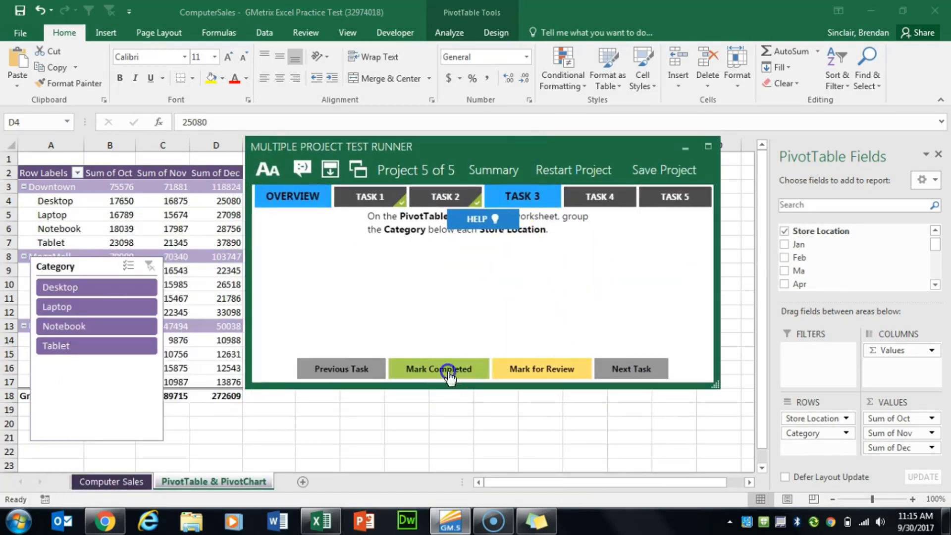
click(588, 205)
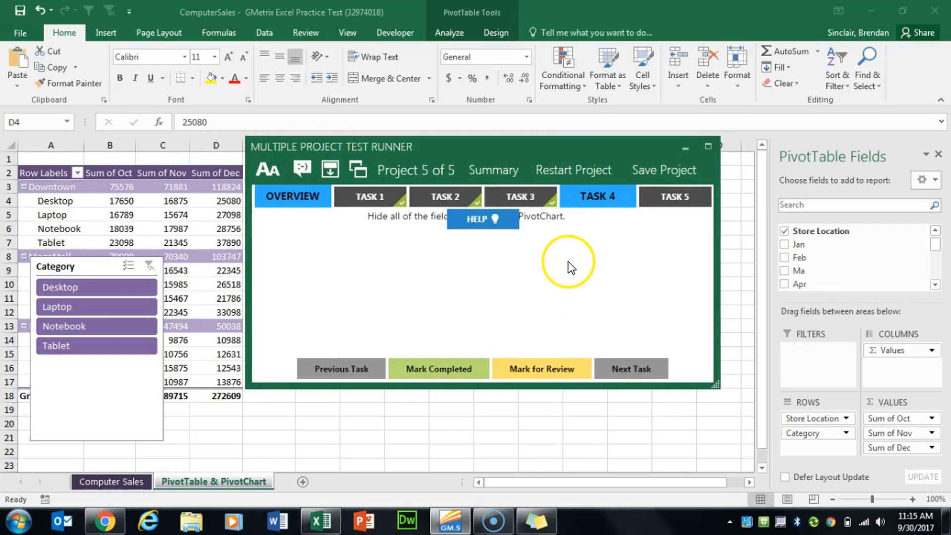
Enlarge the floating test runner window to show the full Task 4 instruction and move it off the PivotTable fields list
drag(666, 388, 666, 404)
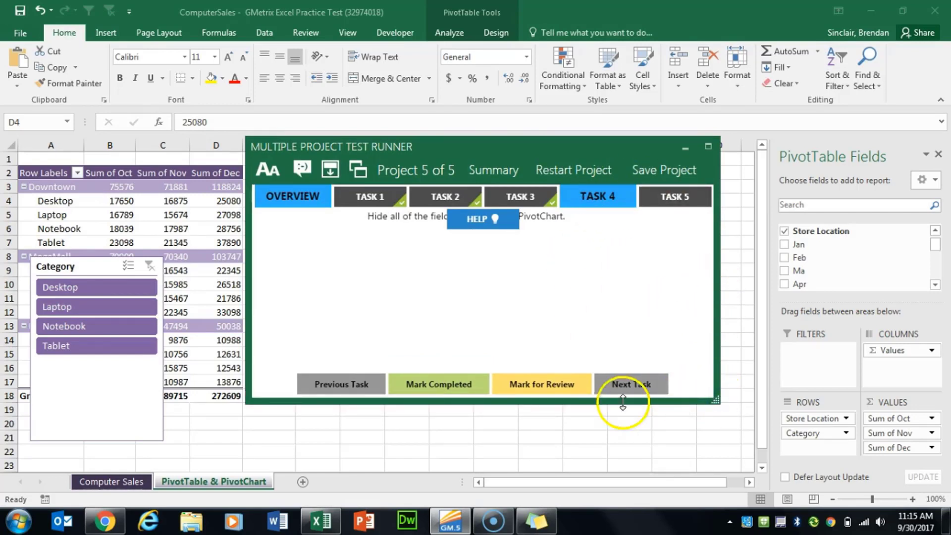
drag(718, 399, 804, 380)
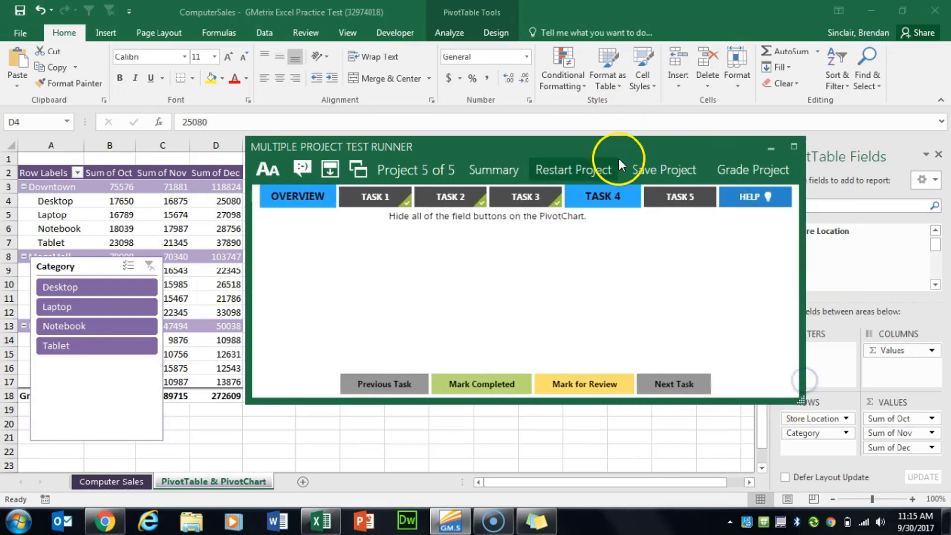
drag(625, 152, 403, 151)
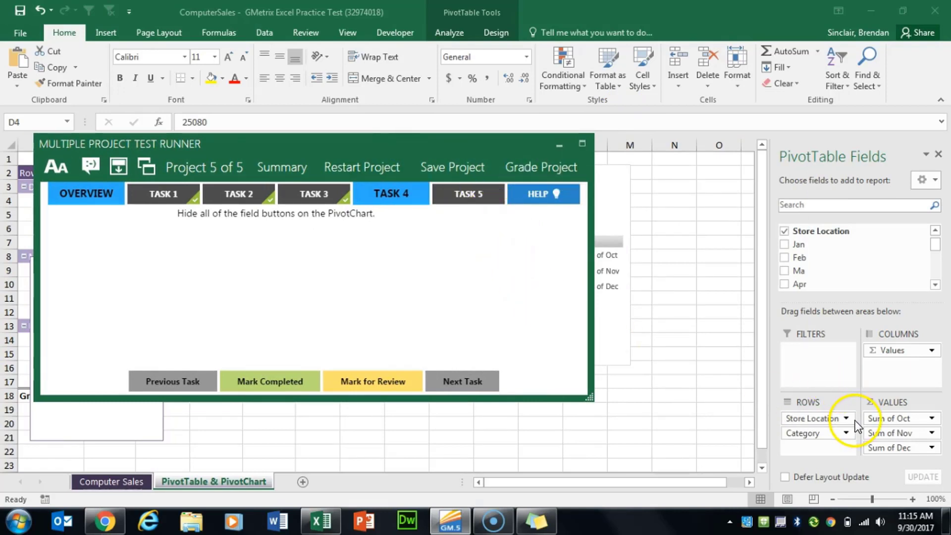
click(847, 434)
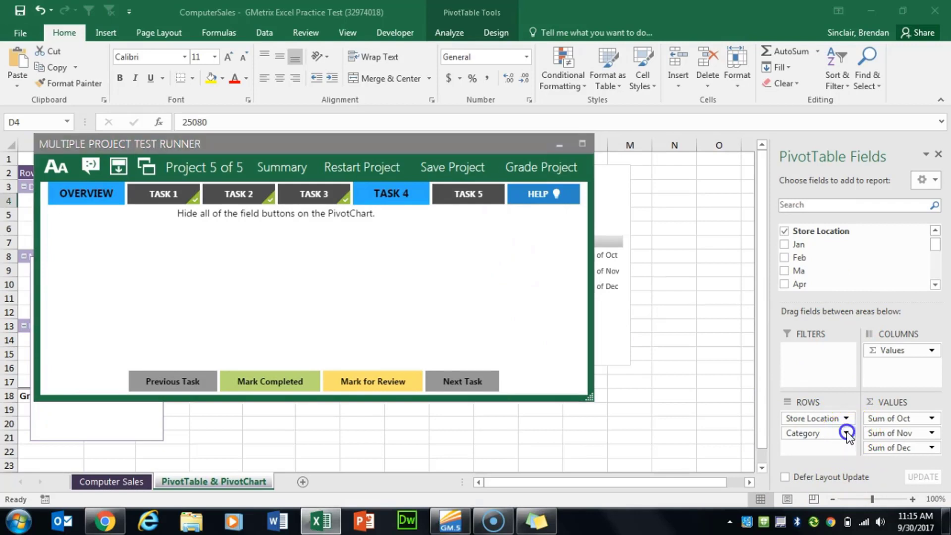
click(847, 433)
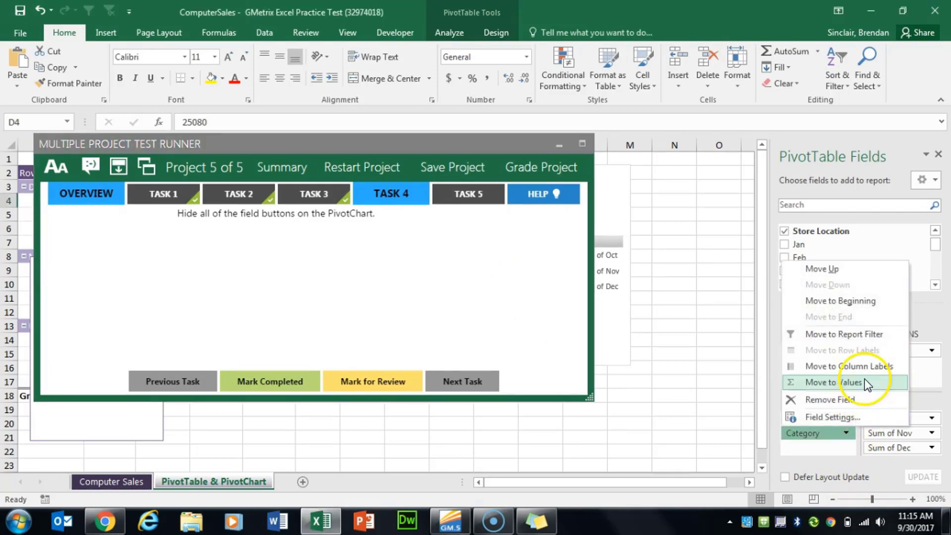
click(828, 472)
click(851, 420)
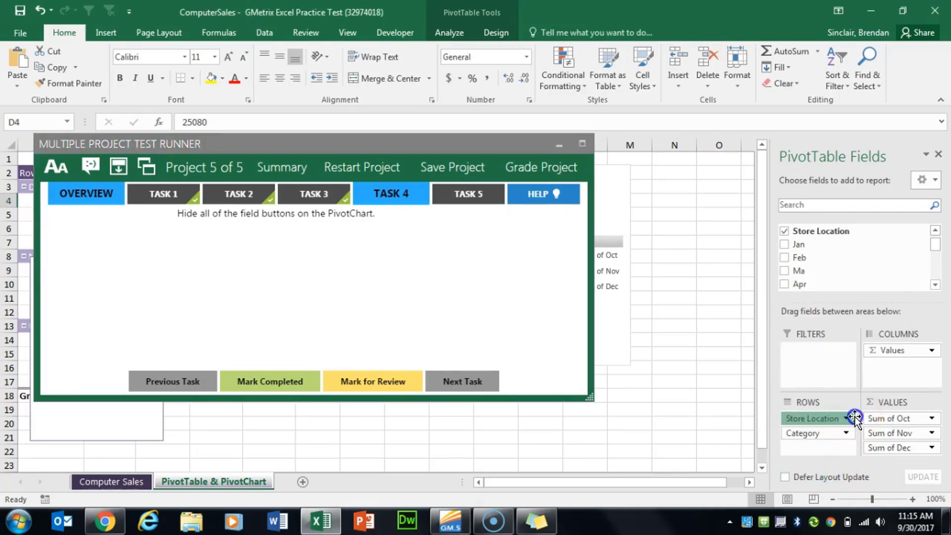
click(847, 420)
click(848, 419)
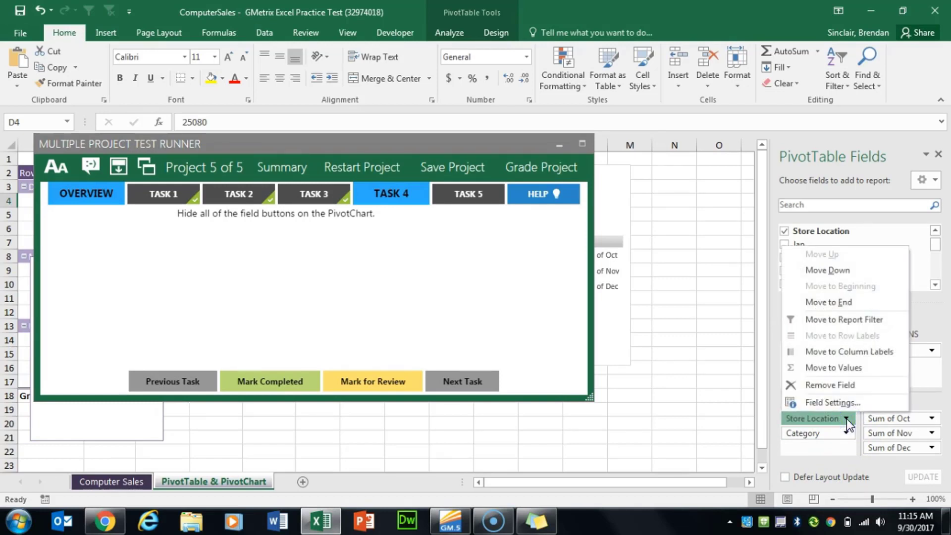
Select the PivotChart, hide all its field buttons through the Category axis field, and move the test runner off the chart
click(620, 199)
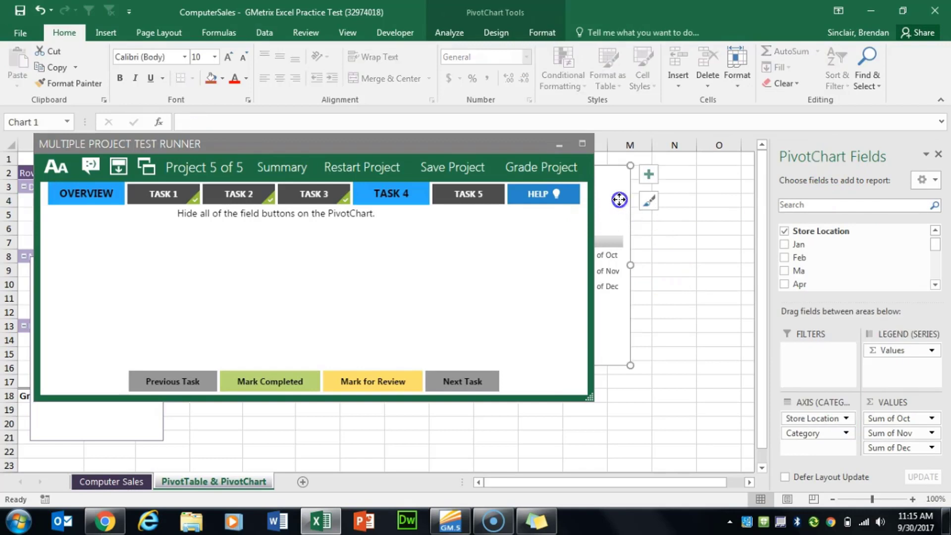
click(608, 183)
click(846, 433)
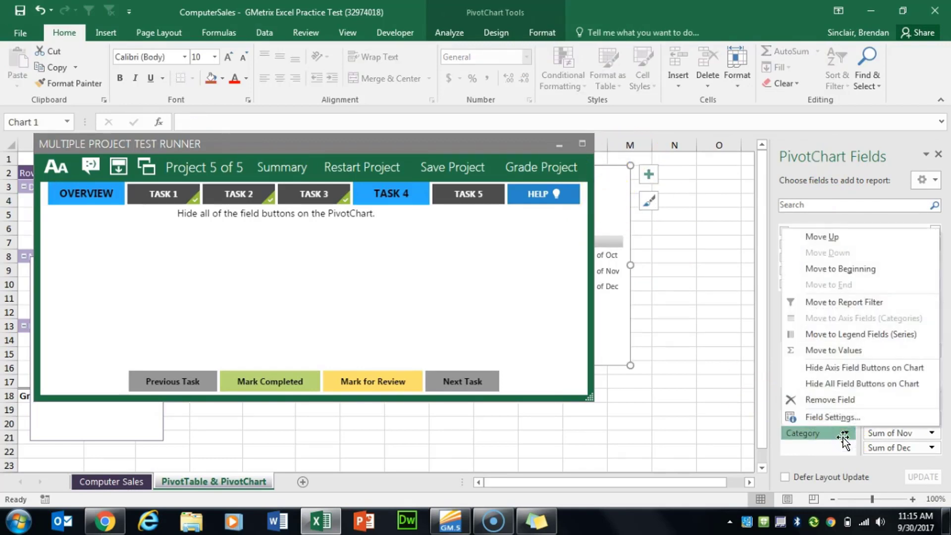
click(852, 435)
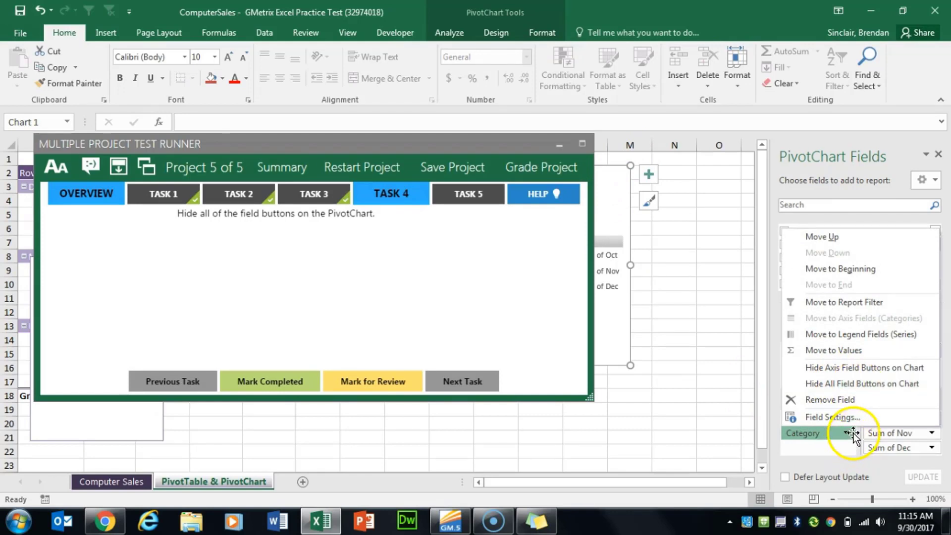
click(849, 384)
click(542, 167)
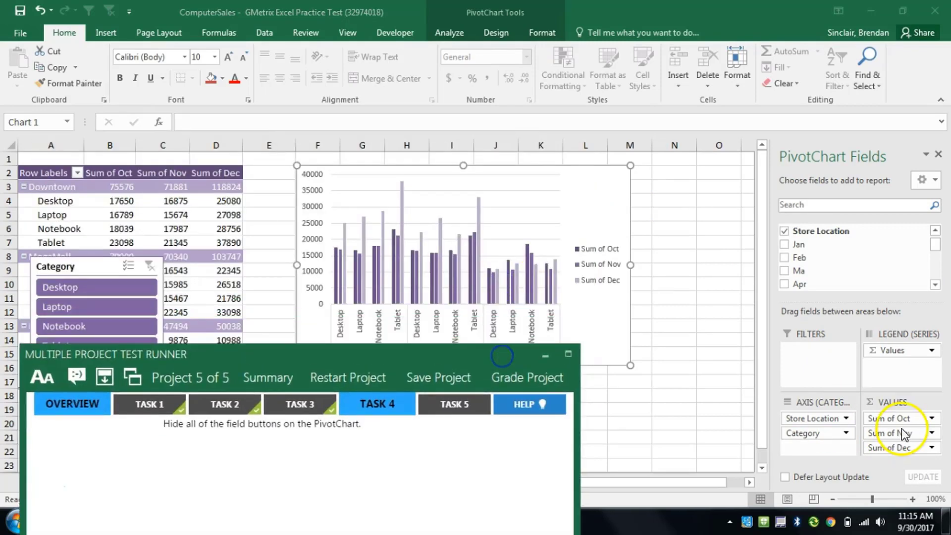
Show all field buttons on the PivotChart again through the Category axis field
click(839, 432)
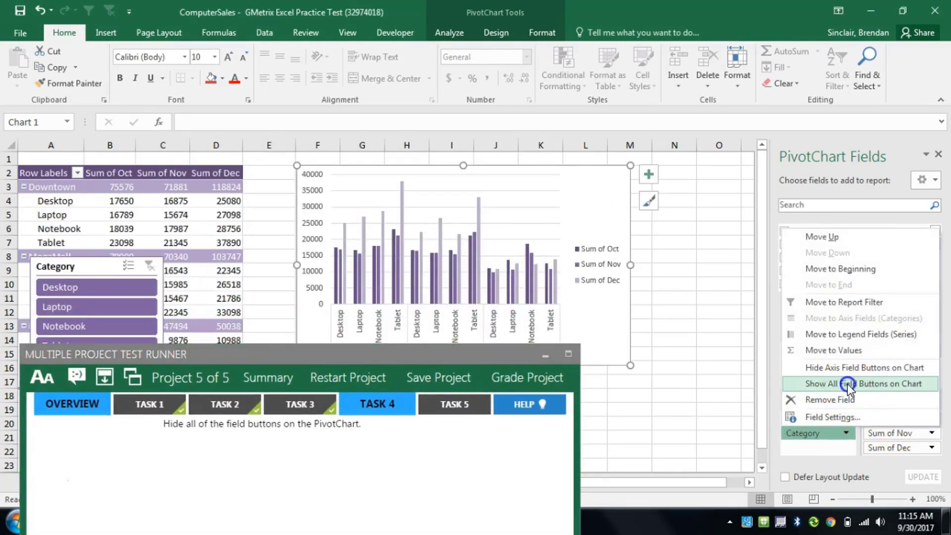
click(848, 384)
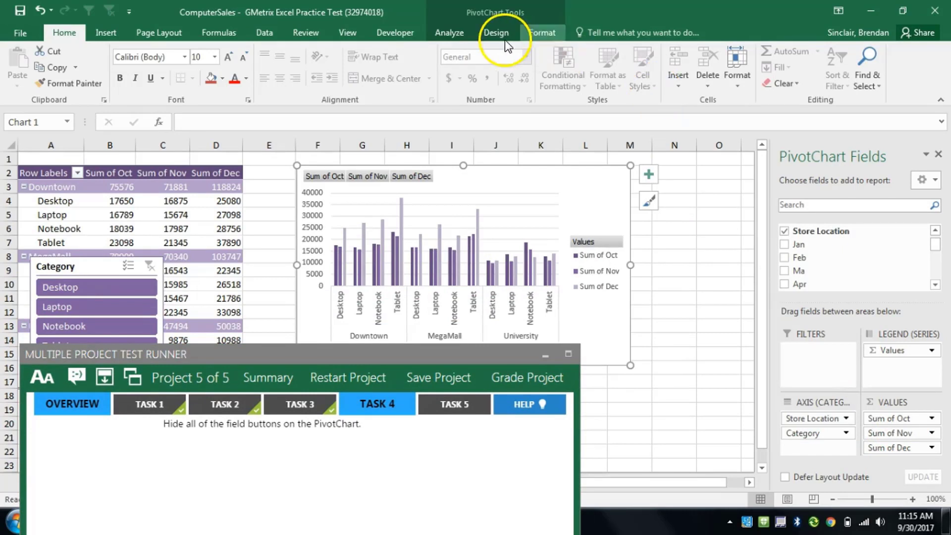
Hide all field buttons on the PivotChart using the chart's analysis commands
click(449, 33)
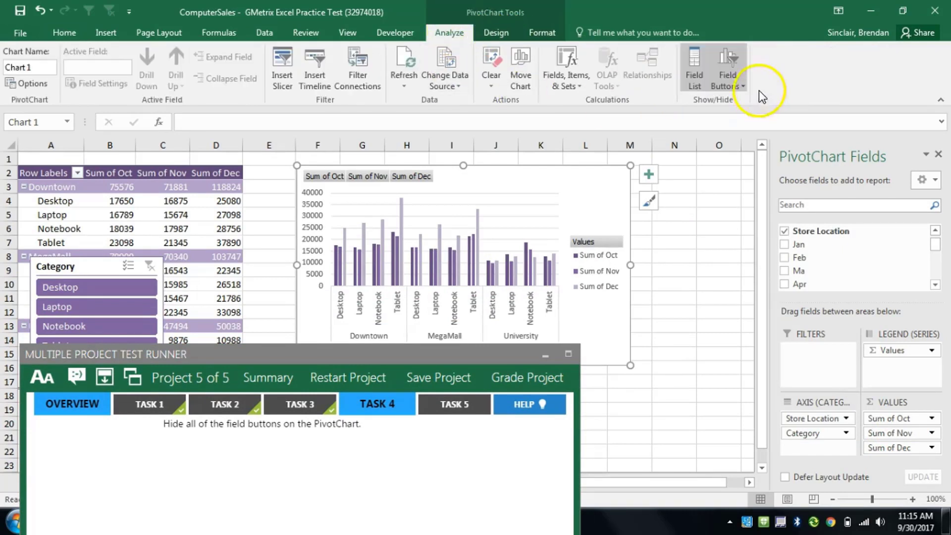
click(741, 84)
click(774, 188)
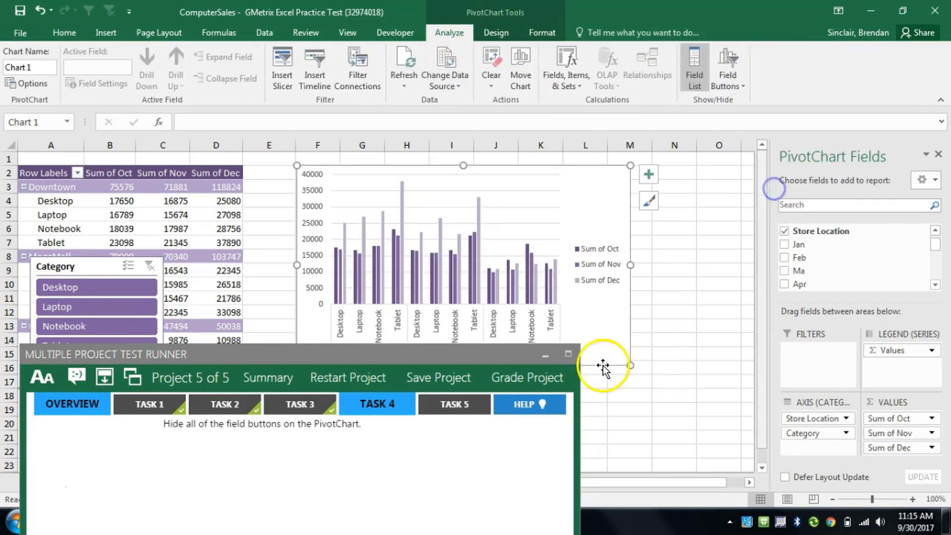
Reposition the test runner to reach its lower controls, mark Task 4 completed and open Task 5
drag(436, 351, 466, 246)
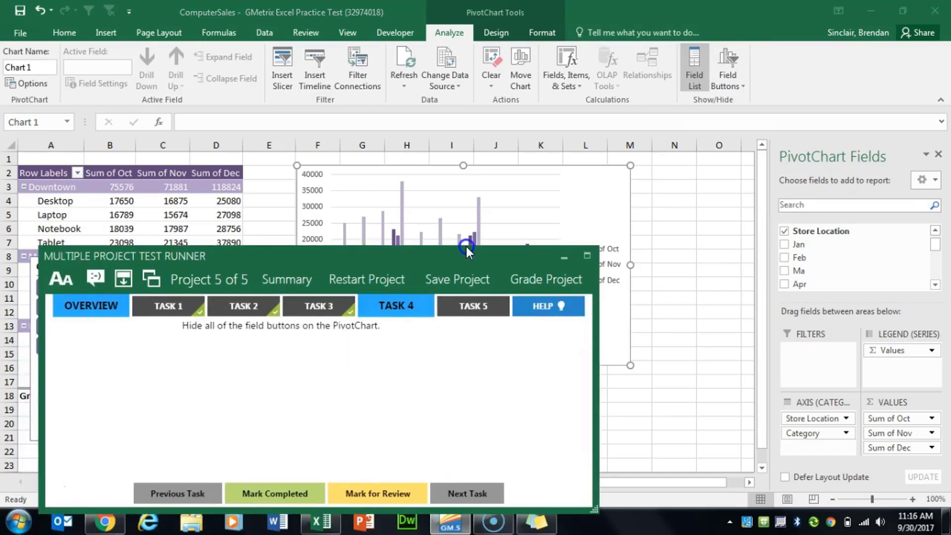
click(304, 493)
click(469, 303)
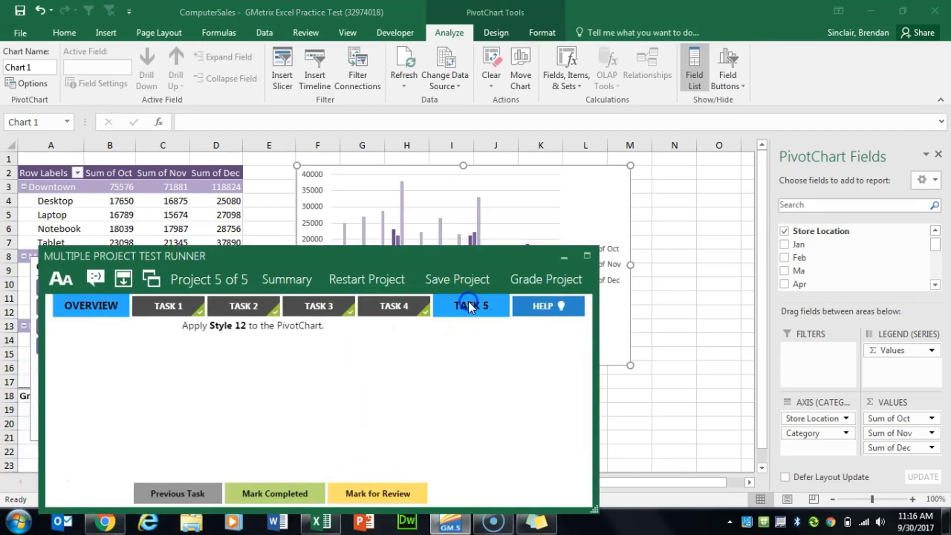
Dock the test runner below the workbook so the PivotChart is uncovered
drag(417, 253, 594, 270)
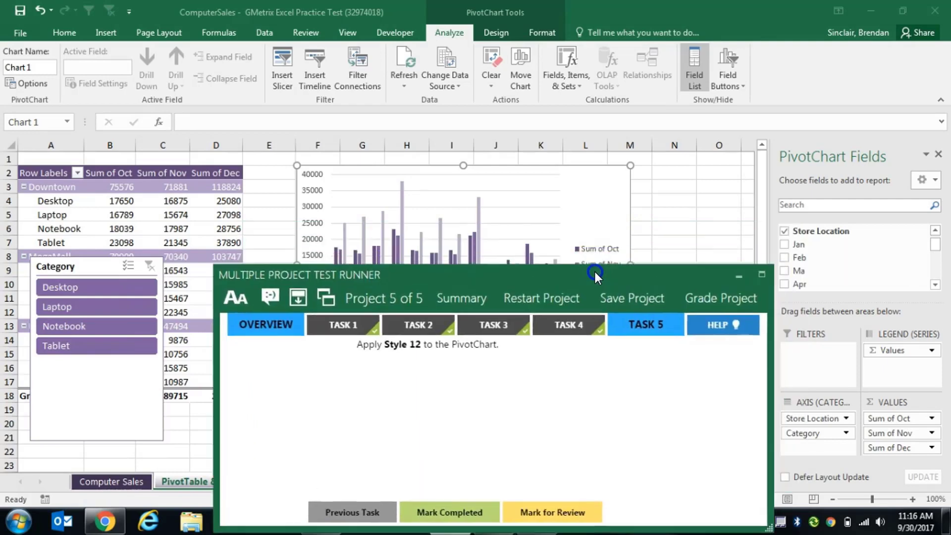
click(300, 298)
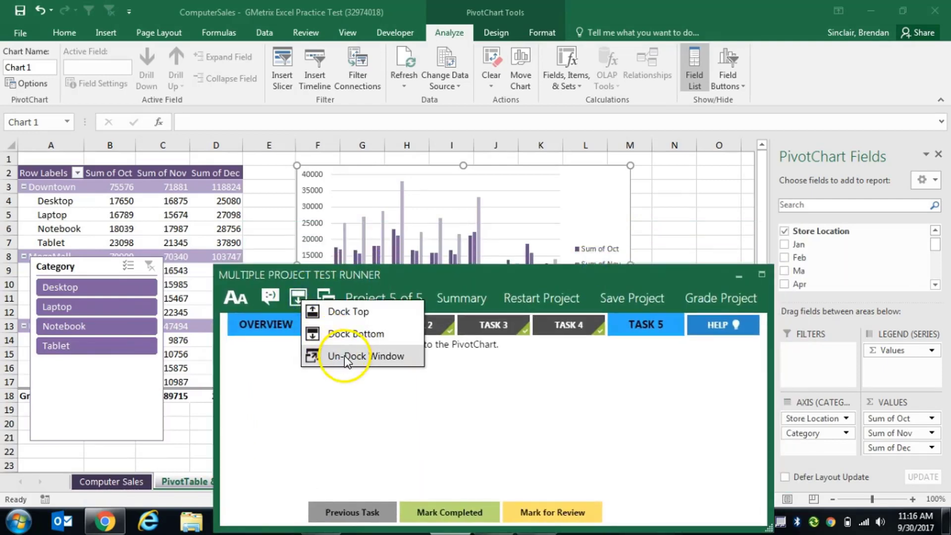
click(388, 337)
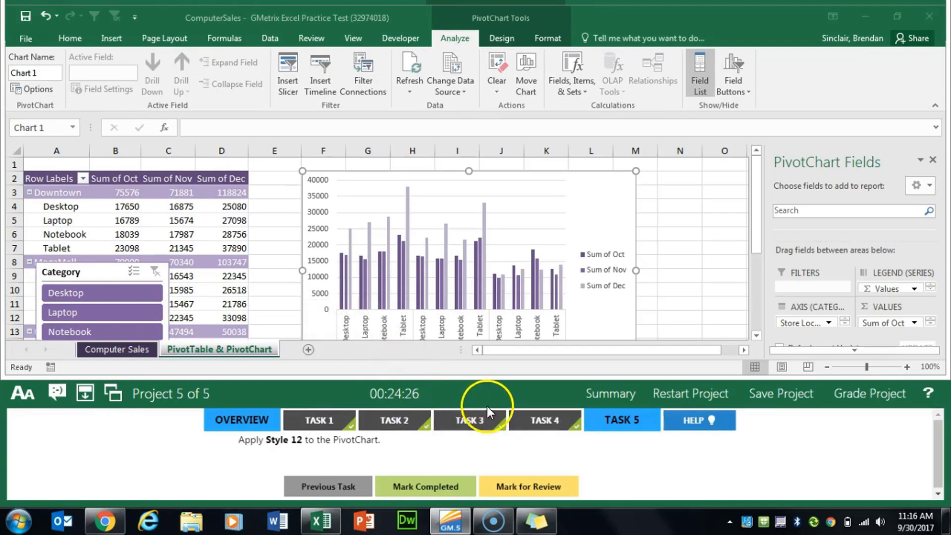
Apply chart Style 12 to the PivotChart and mark Task 5 completed
click(606, 203)
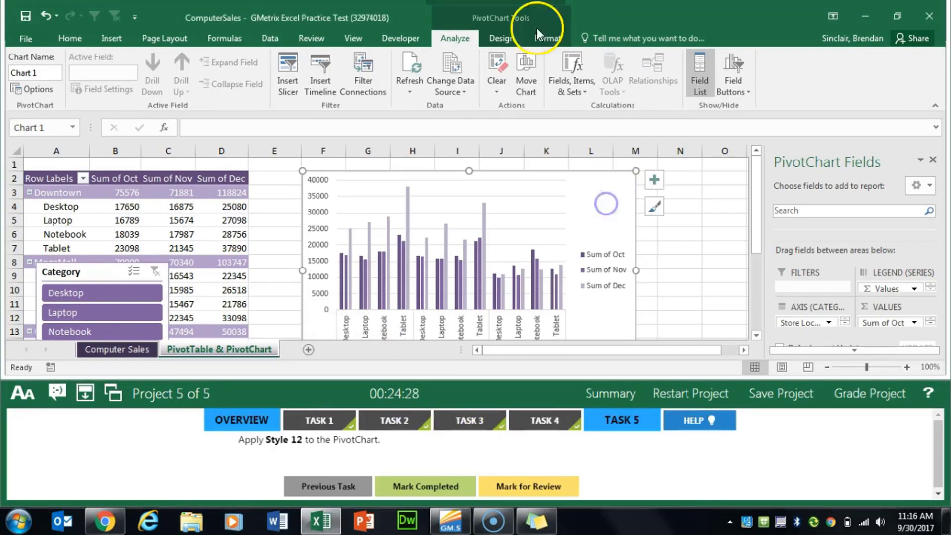
click(498, 38)
click(602, 203)
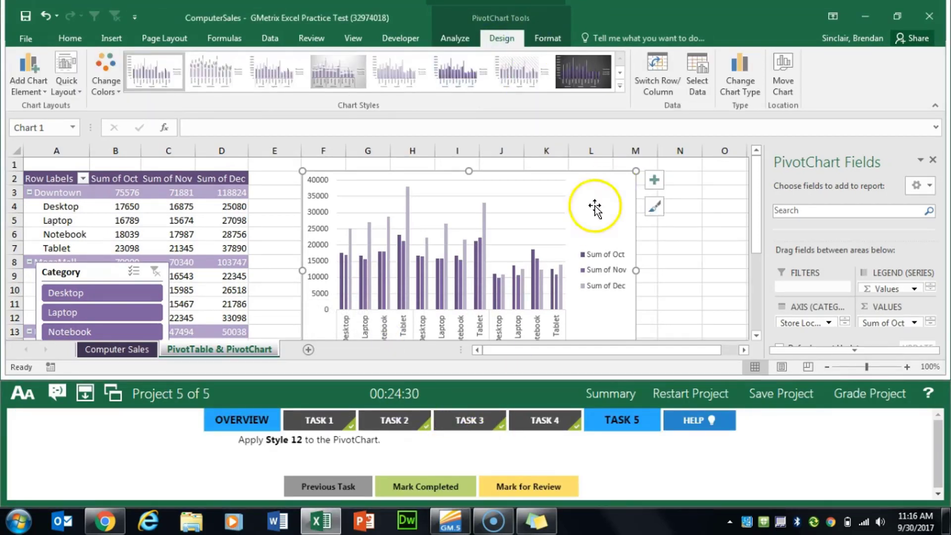
click(620, 86)
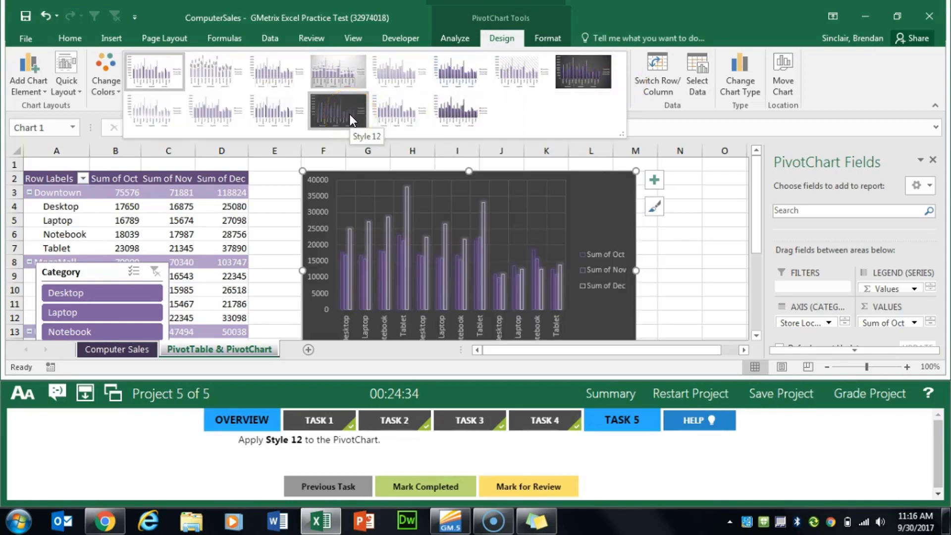
click(350, 114)
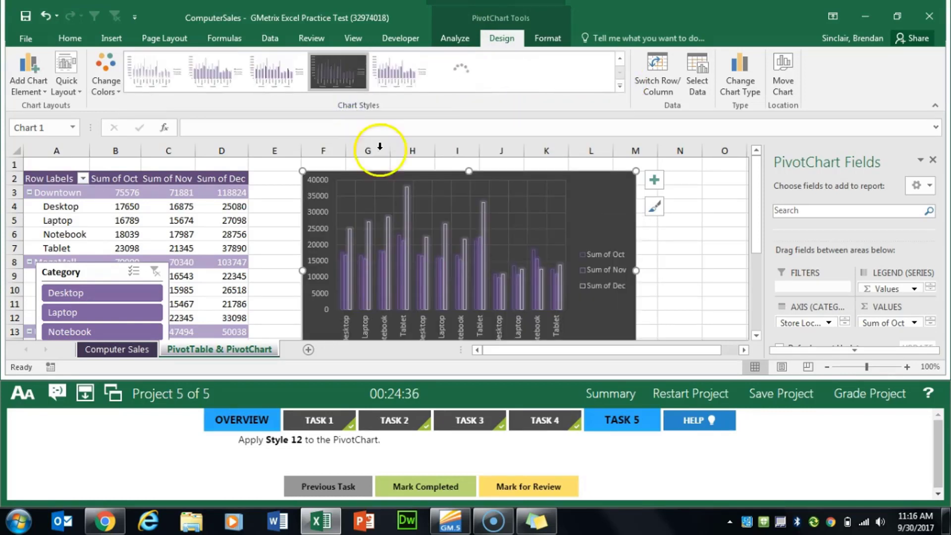
click(448, 483)
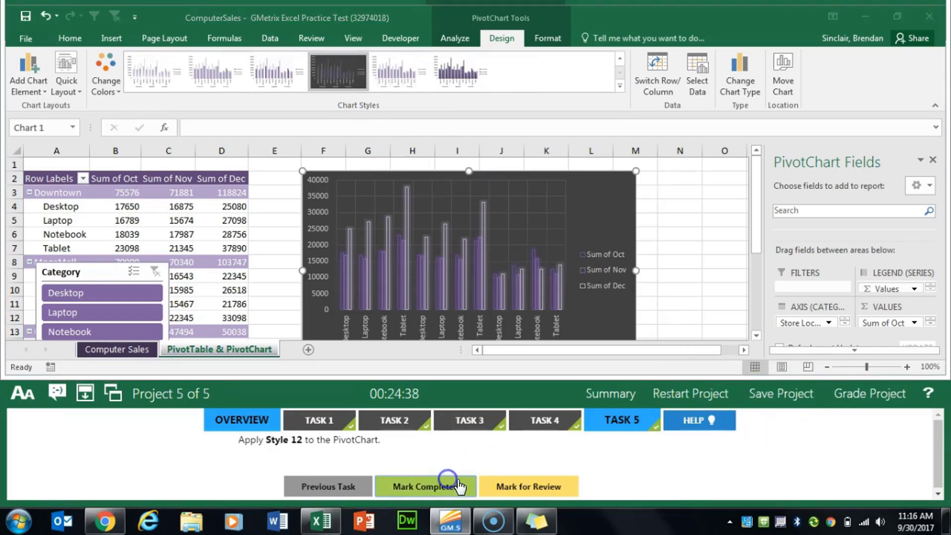